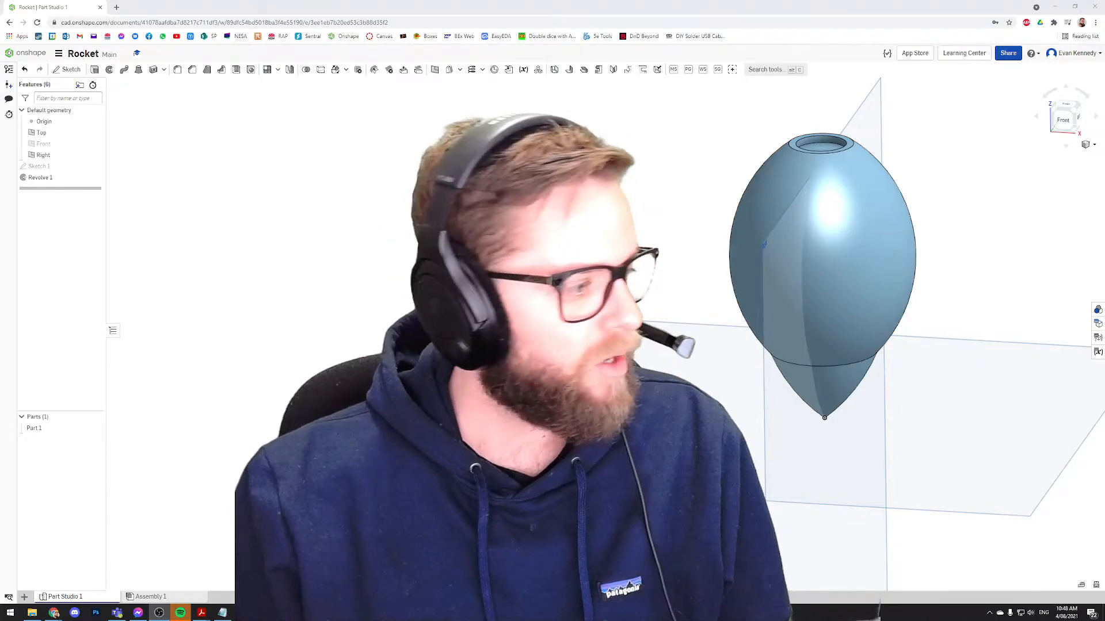
{"action": "middle_click_drag", "start_coordinate": [755, 341], "coordinate": [561, 344]}
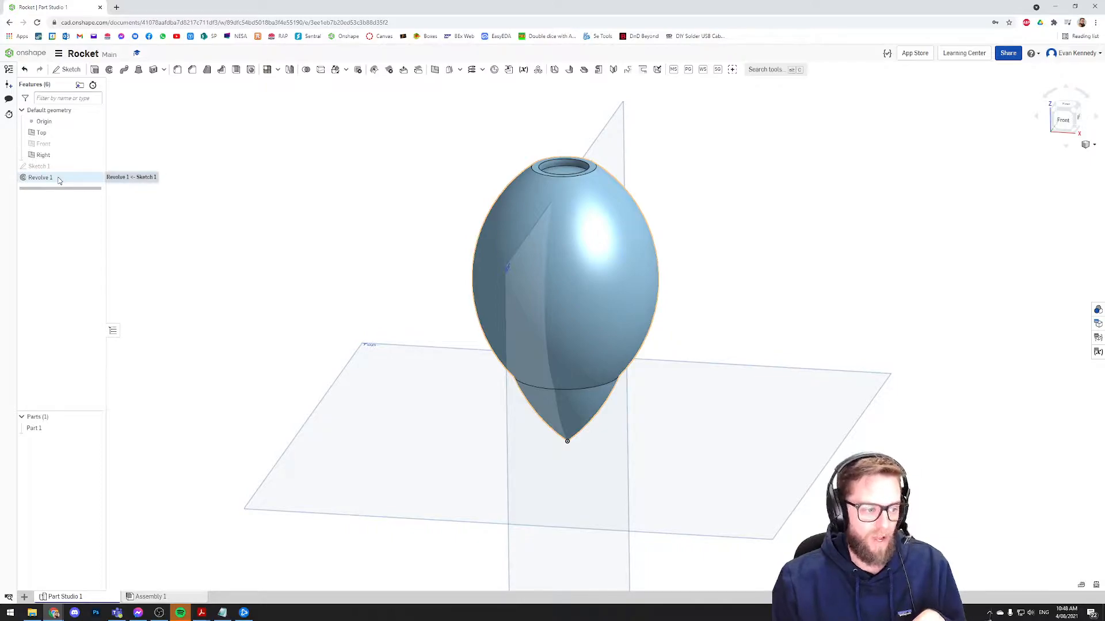
{"action": "mouse_move", "coordinate": [708, 349]}
{"action": "middle_mouse_down"}
{"action": "mouse_move", "coordinate": [717, 340]}
{"action": "mouse_move", "coordinate": [708, 353]}
{"action": "middle_mouse_up"}
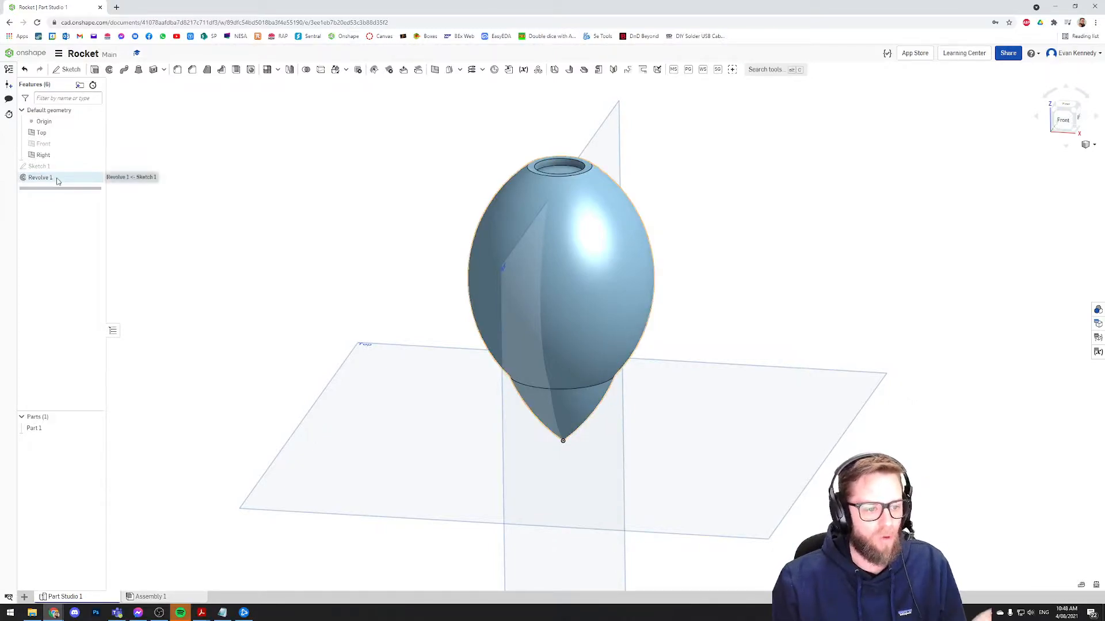
{"action": "double_click", "coordinate": [52, 180]}
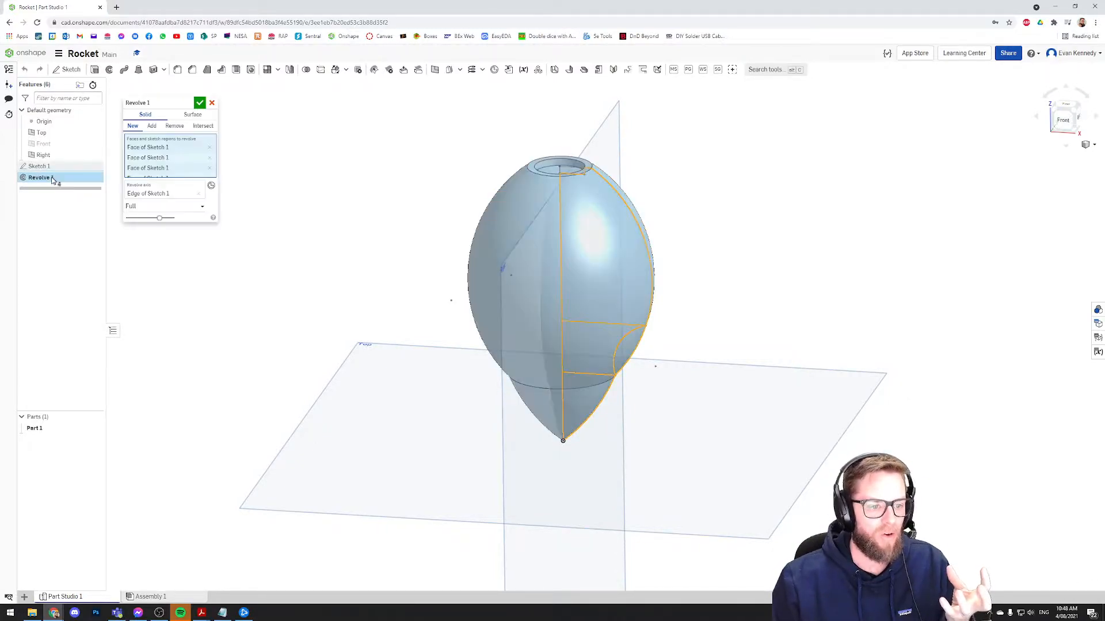
{"action": "left_click_drag", "start_coordinate": [152, 102], "coordinate": [165, 104]}
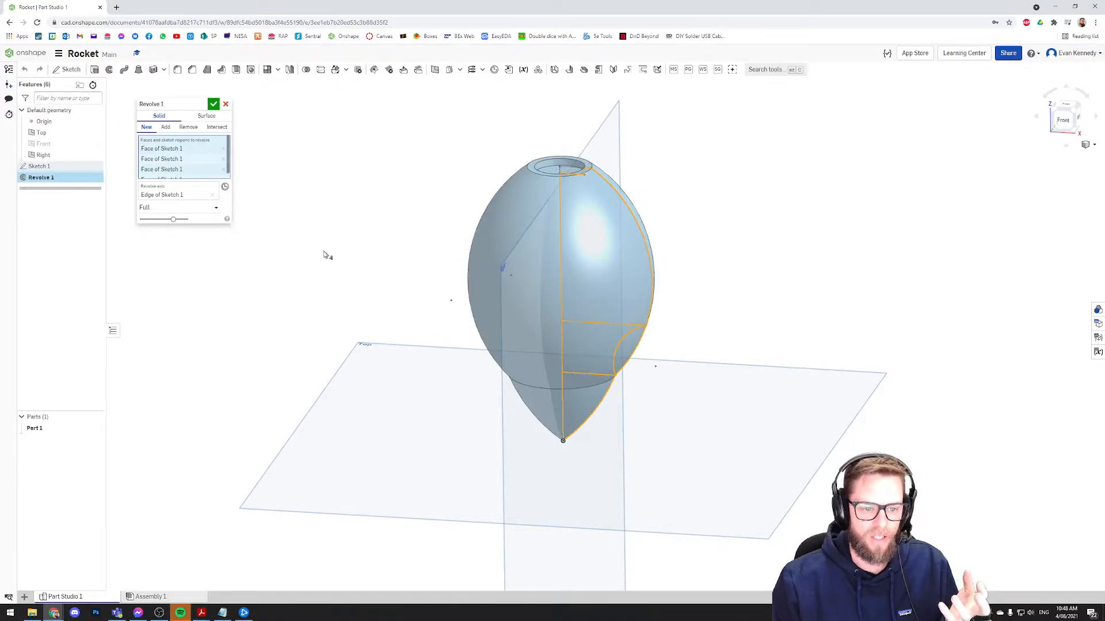
{"action": "left_click", "coordinate": [697, 326]}
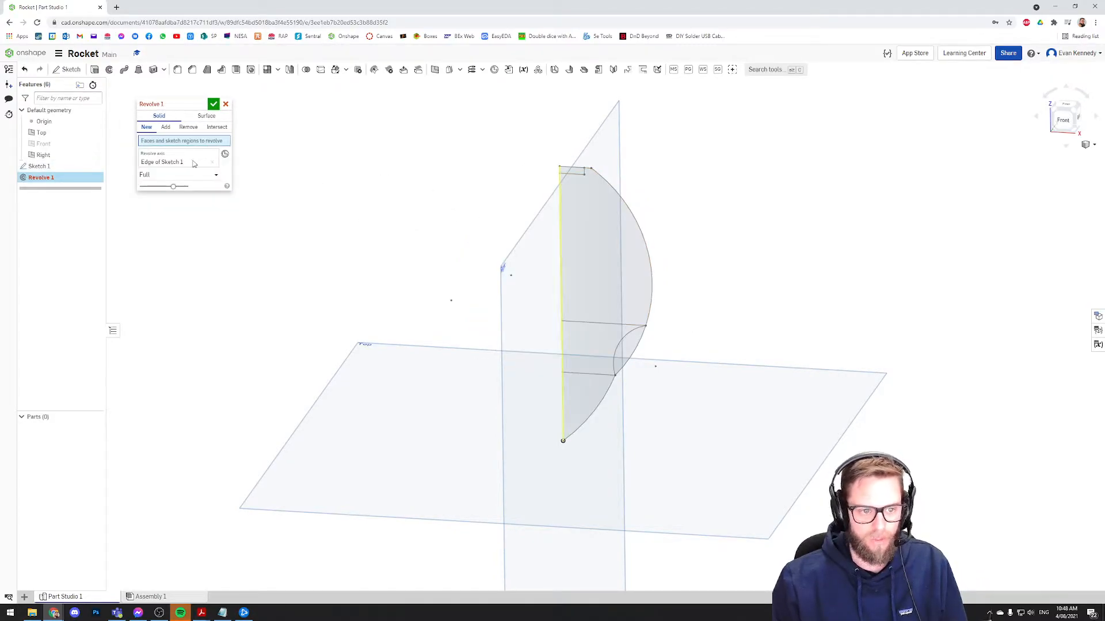
{"action": "left_click", "coordinate": [214, 105]}
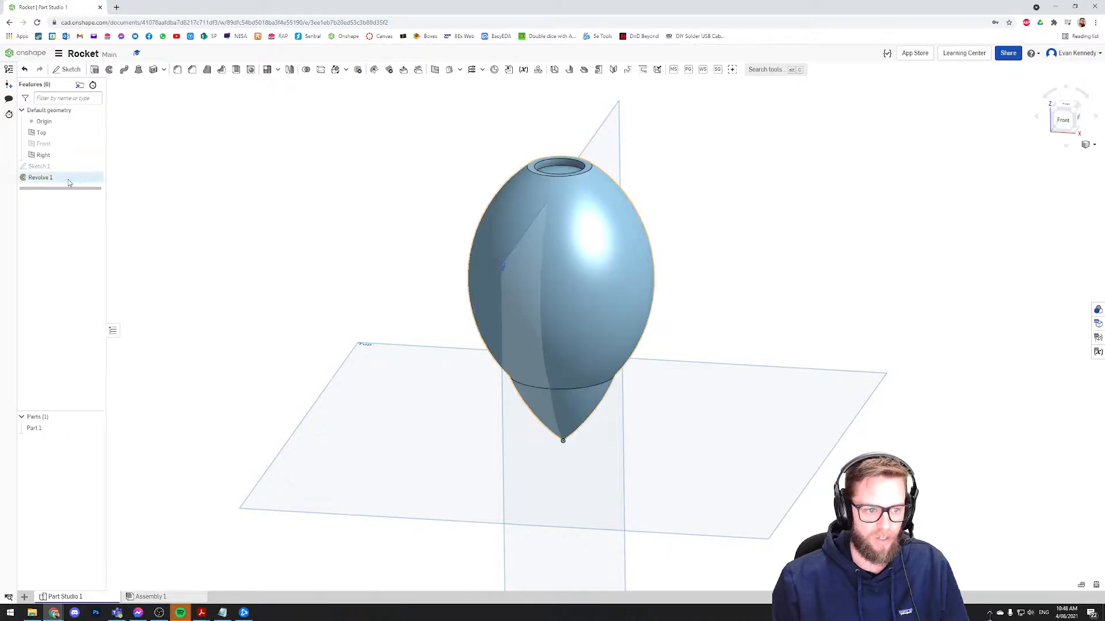
Edit Revolve 1 to exclude the sketch region outside the concave arc, leaving a curved waist above the pointed tip.
{"action": "double_click", "coordinate": [50, 180]}
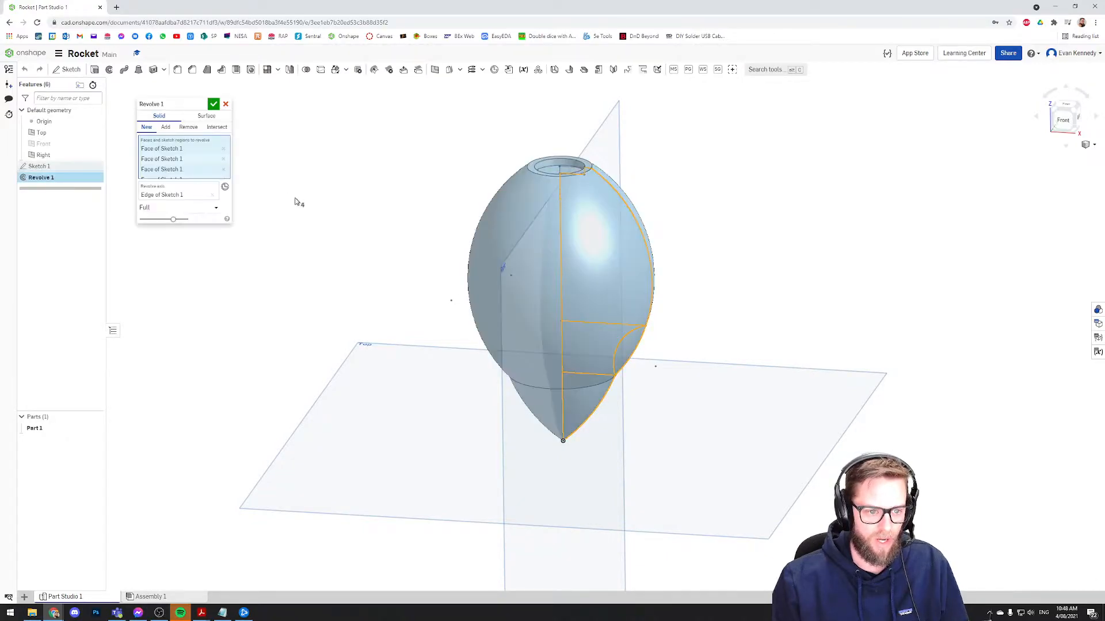
{"action": "scroll", "coordinate": [202, 159], "scroll_direction": "down", "scroll_amount": 1}
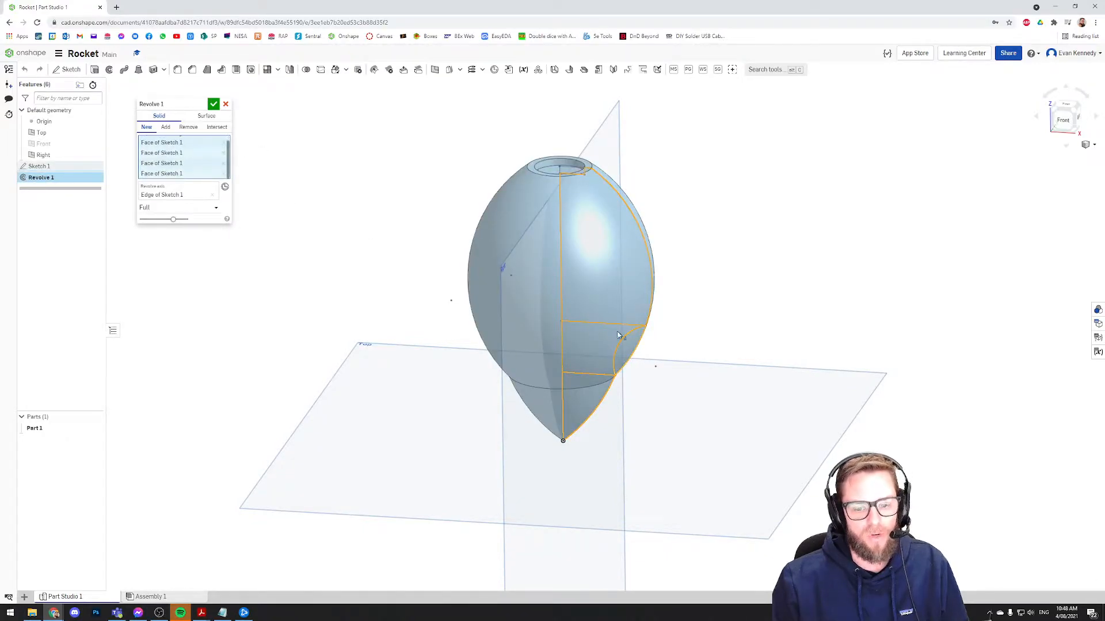
{"action": "middle_click_drag", "start_coordinate": [730, 308], "coordinate": [709, 311]}
{"action": "right_click_drag", "start_coordinate": [709, 308], "coordinate": [707, 304]}
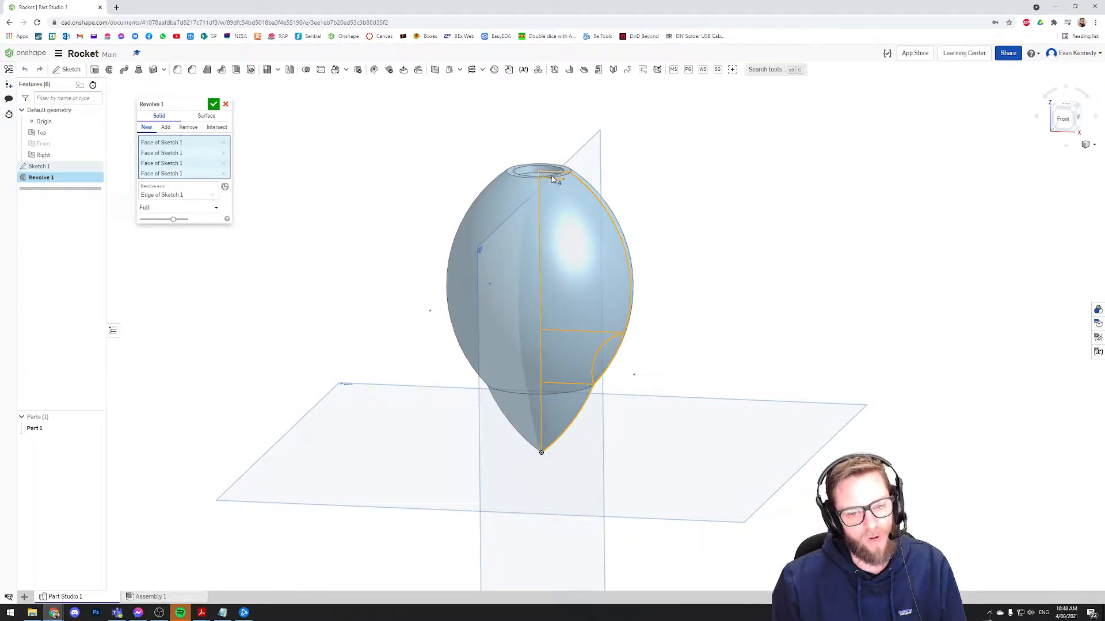
{"action": "left_click", "coordinate": [610, 358]}
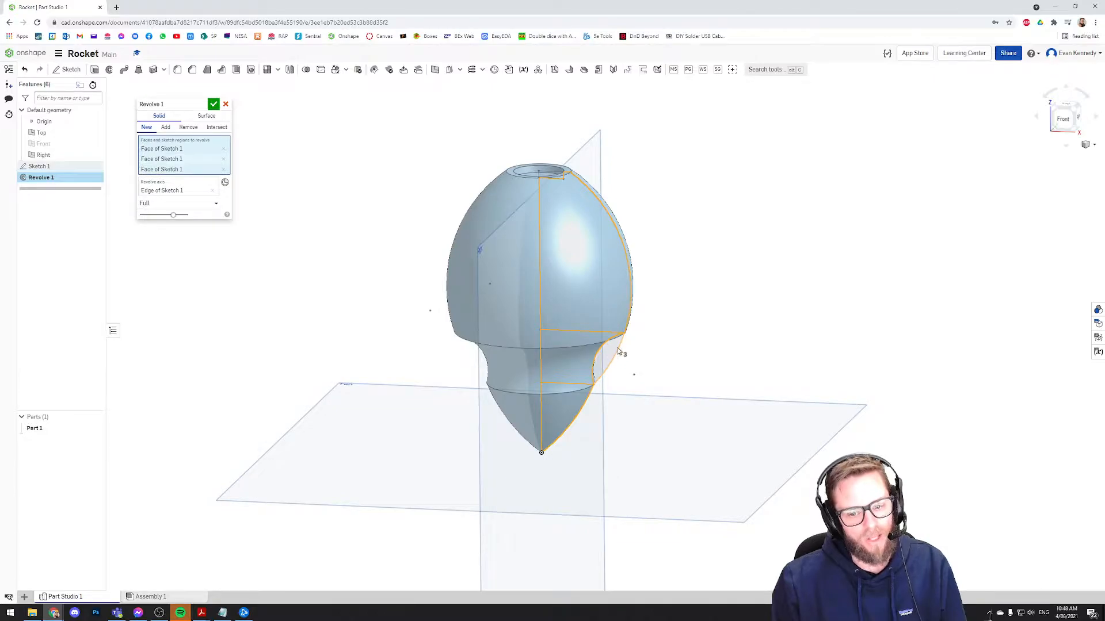
{"action": "mouse_move", "coordinate": [623, 338]}
{"action": "right_mouse_down"}
{"action": "mouse_move", "coordinate": [595, 371]}
{"action": "mouse_move", "coordinate": [628, 339]}
{"action": "right_mouse_up"}
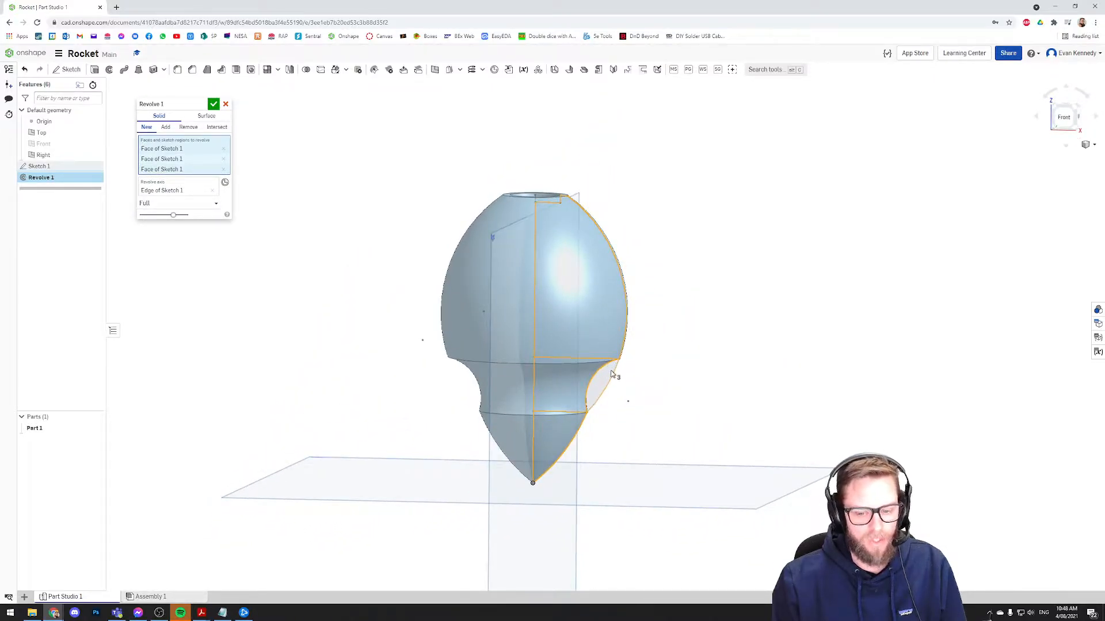
{"action": "left_click", "coordinate": [214, 105]}
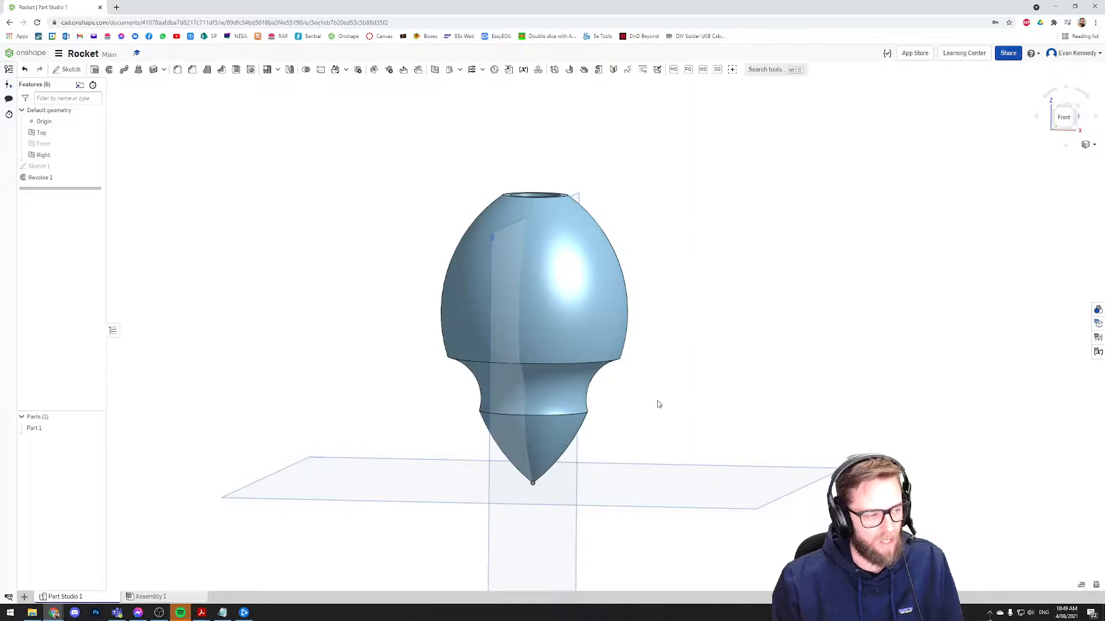
{"action": "right_click_drag", "start_coordinate": [658, 404], "coordinate": [644, 397]}
{"action": "left_click", "coordinate": [592, 402]}
{"action": "left_click", "coordinate": [754, 391]}
{"action": "middle_click_drag", "start_coordinate": [717, 310], "coordinate": [696, 320]}
{"action": "right_click_drag", "start_coordinate": [696, 319], "coordinate": [698, 327]}
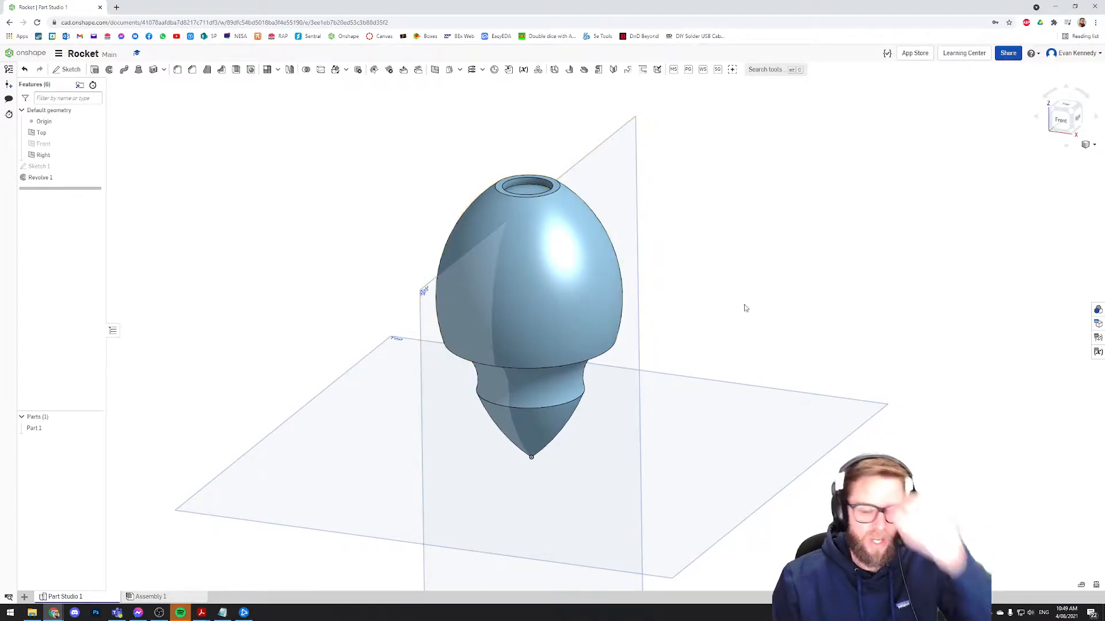
{"action": "left_click", "coordinate": [71, 69]}
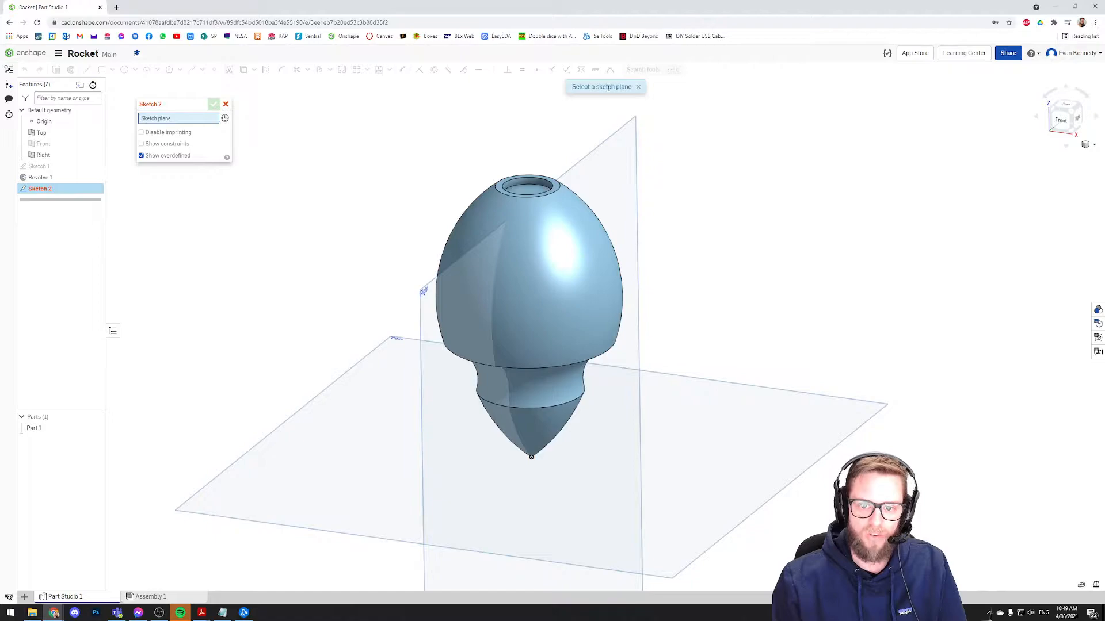
{"action": "left_click_drag", "start_coordinate": [632, 87], "coordinate": [584, 88]}
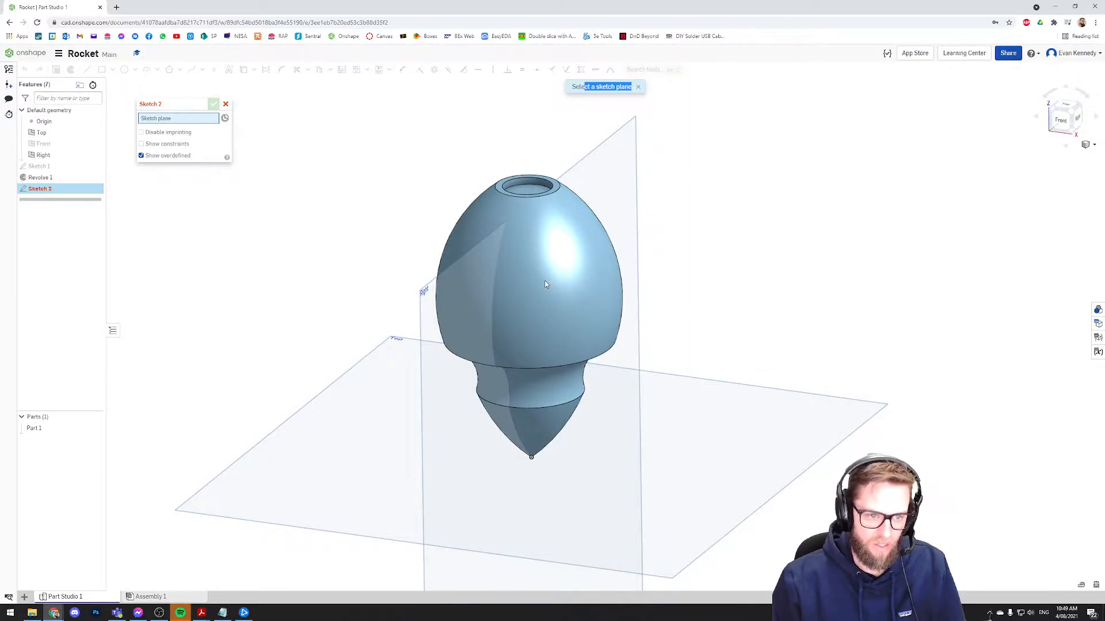
{"action": "mouse_move", "coordinate": [691, 378]}
{"action": "right_mouse_down"}
{"action": "mouse_move", "coordinate": [703, 343]}
{"action": "mouse_move", "coordinate": [570, 385]}
{"action": "right_mouse_up"}
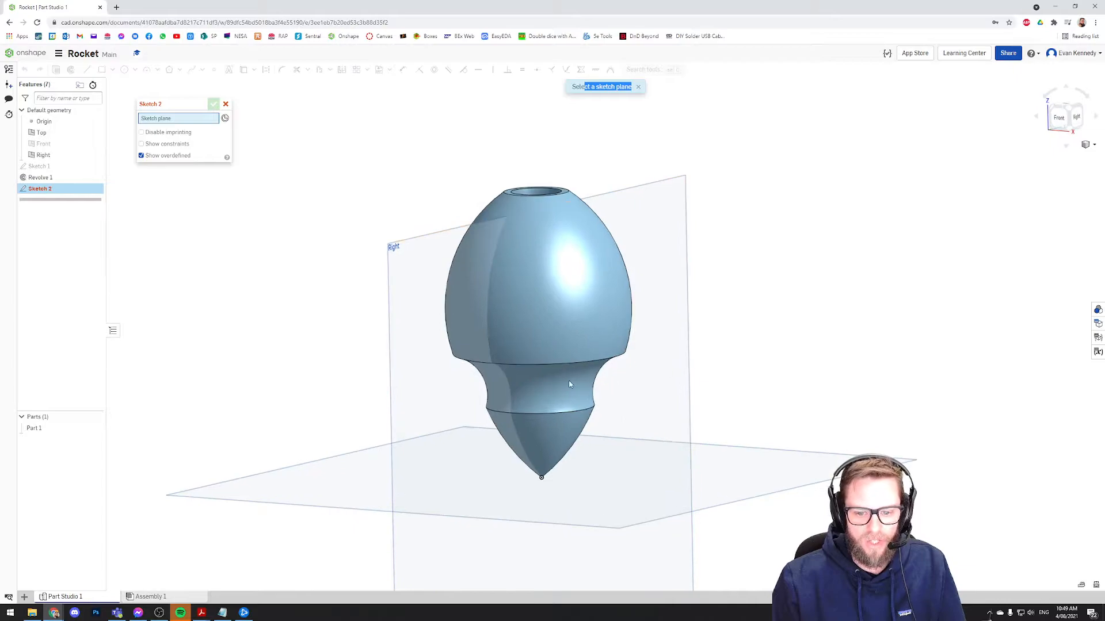
{"action": "left_click", "coordinate": [414, 275]}
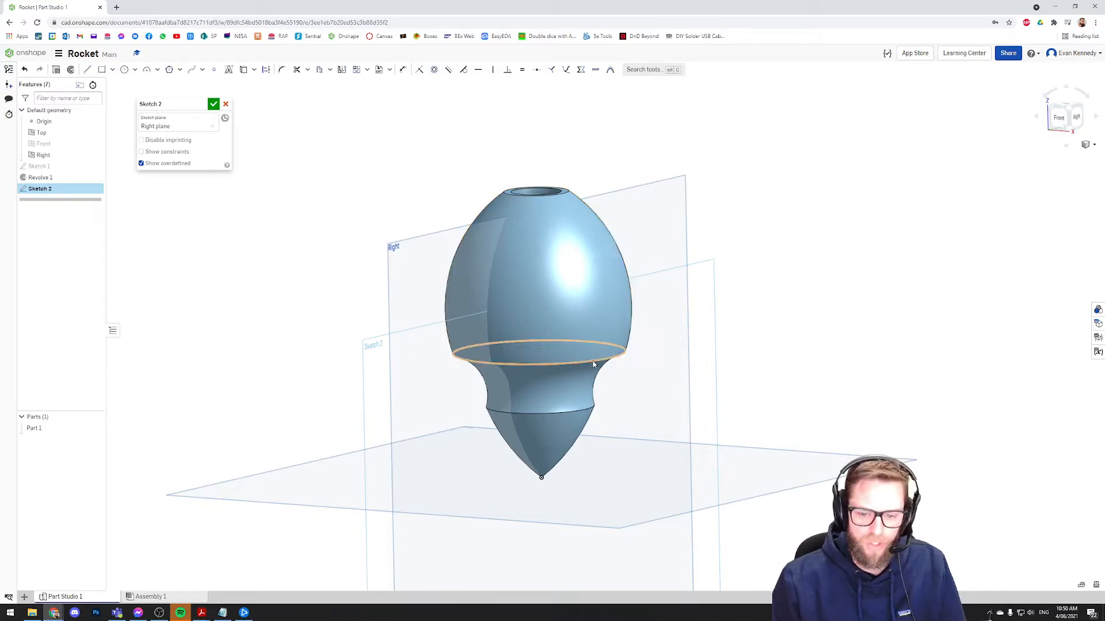
{"action": "left_click", "coordinate": [226, 104]}
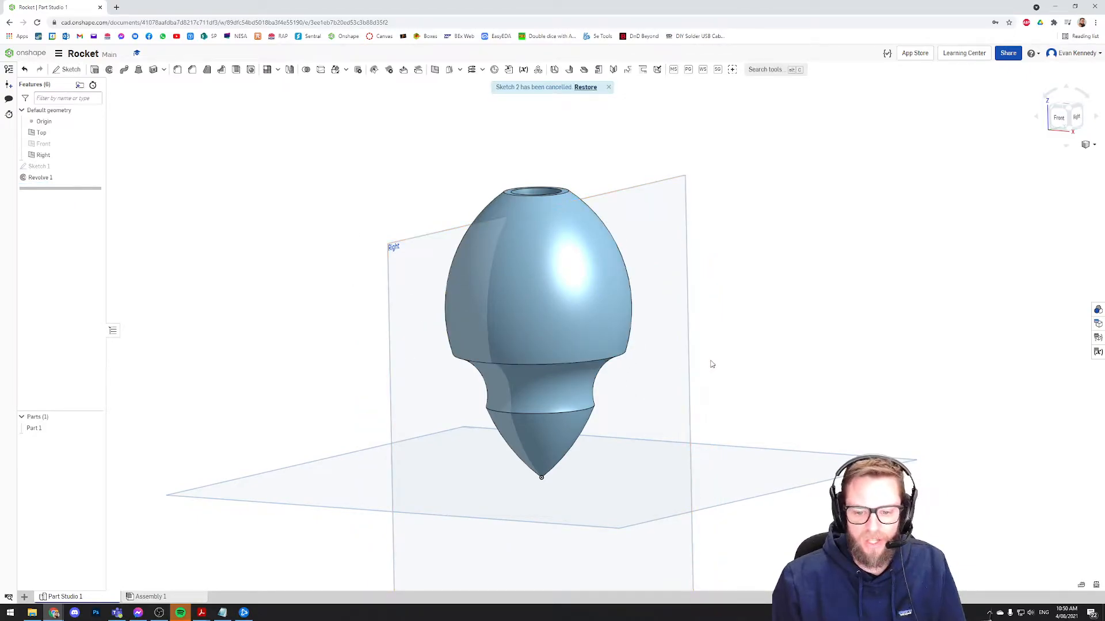
{"action": "right_click_drag", "start_coordinate": [713, 365], "coordinate": [639, 372]}
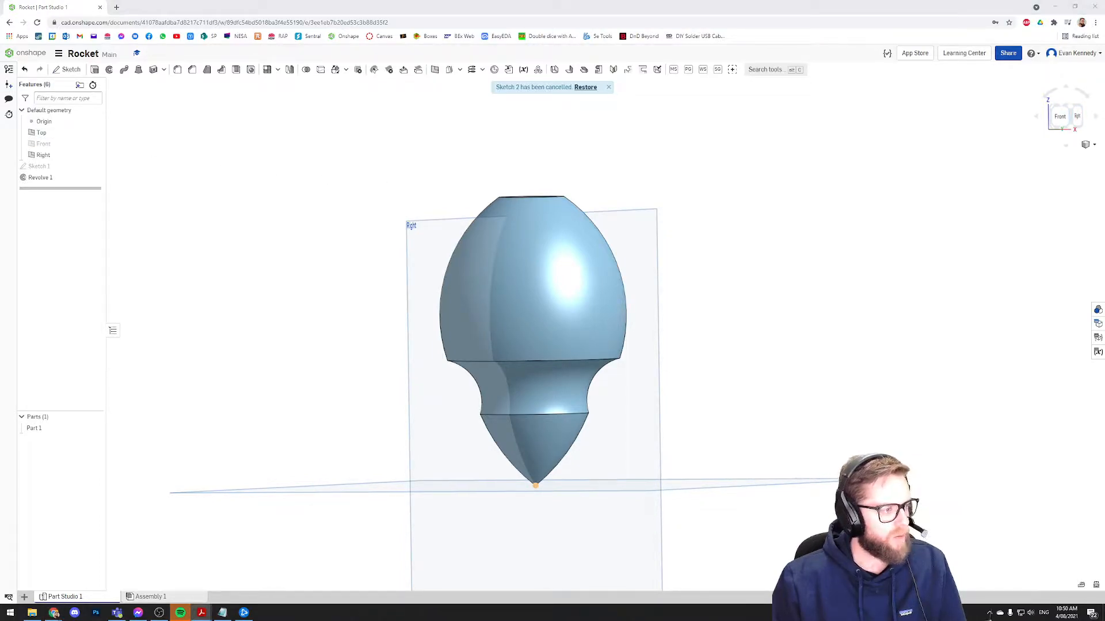
{"action": "left_click", "coordinate": [68, 69]}
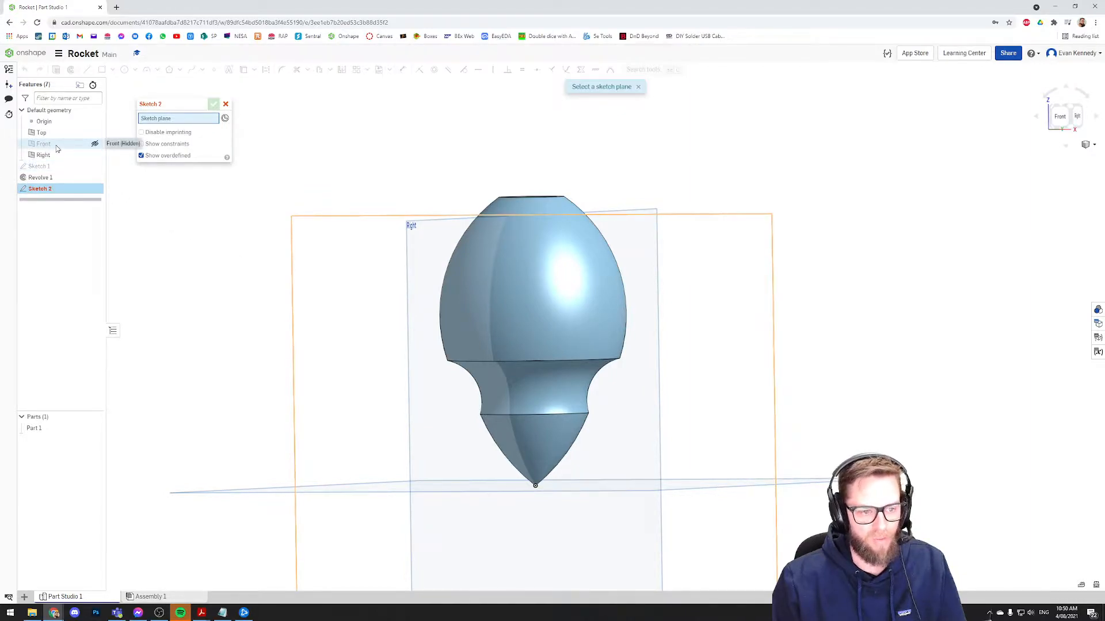
{"action": "left_click", "coordinate": [101, 145]}
{"action": "left_click", "coordinate": [1060, 116]}
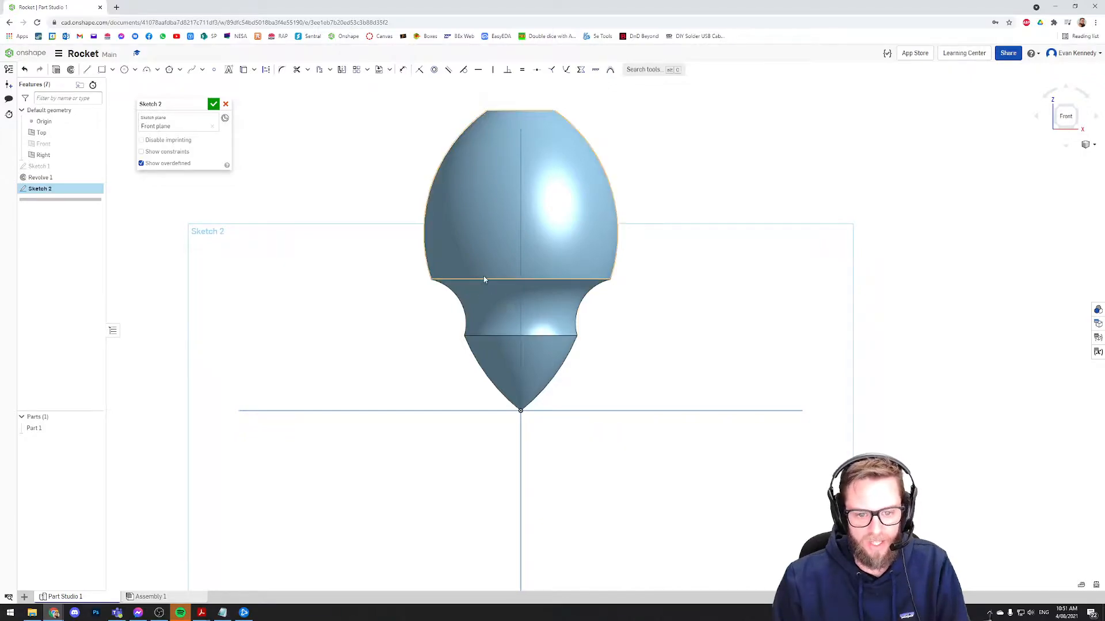
{"action": "right_click_drag", "start_coordinate": [483, 281], "coordinate": [658, 313]}
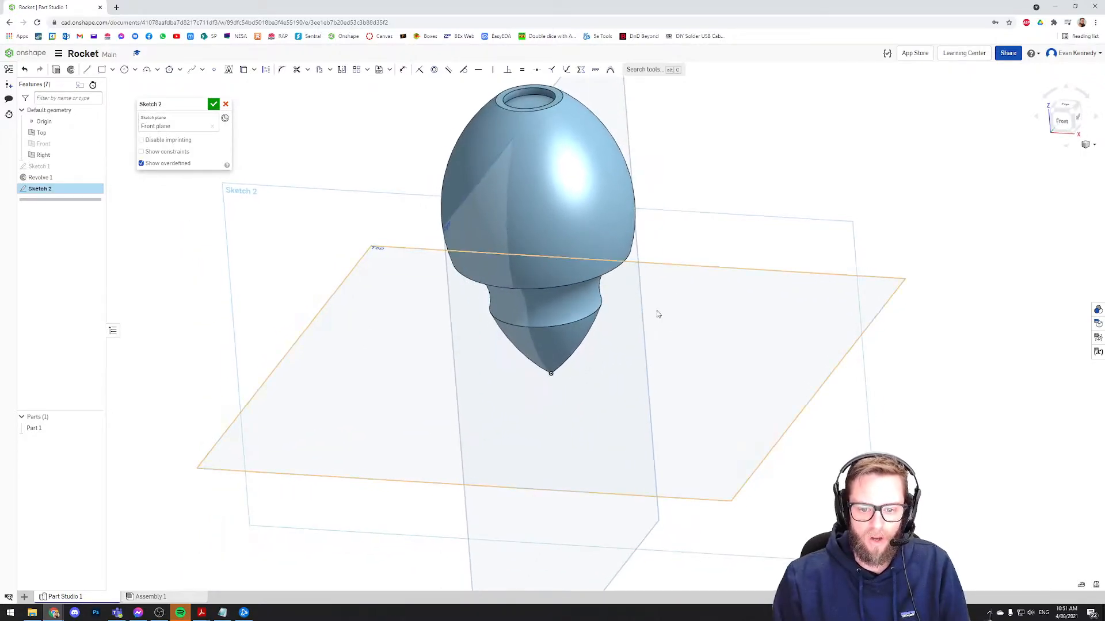
{"action": "right_click_drag", "start_coordinate": [542, 292], "coordinate": [665, 209]}
{"action": "key", "text": "shift+7"}
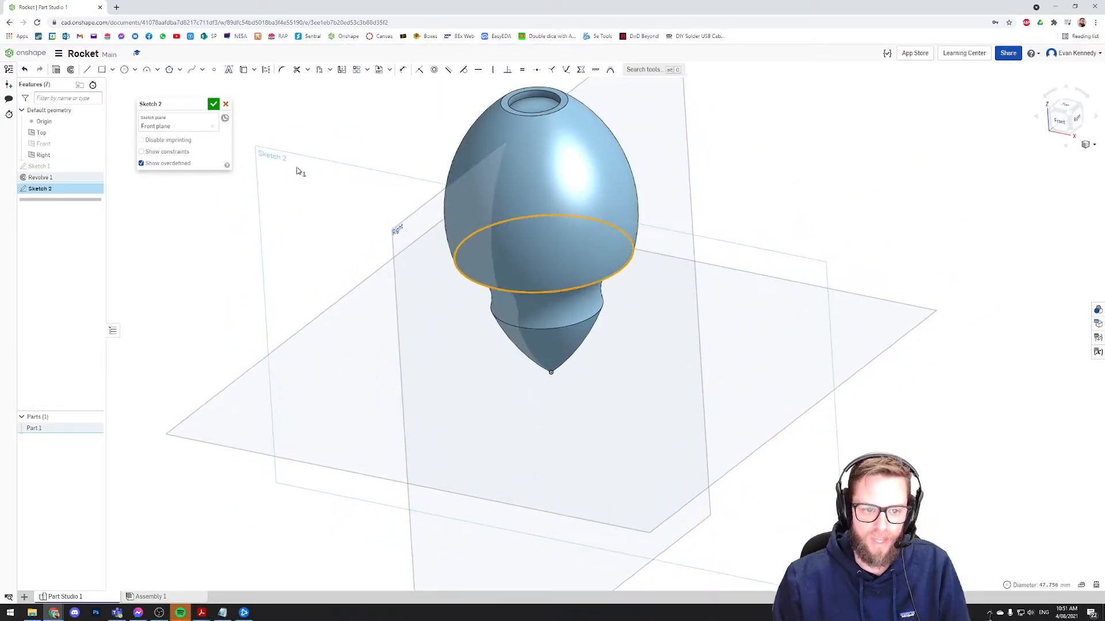
{"action": "right_click_drag", "start_coordinate": [395, 229], "coordinate": [848, 270]}
{"action": "key", "text": "shift+7"}
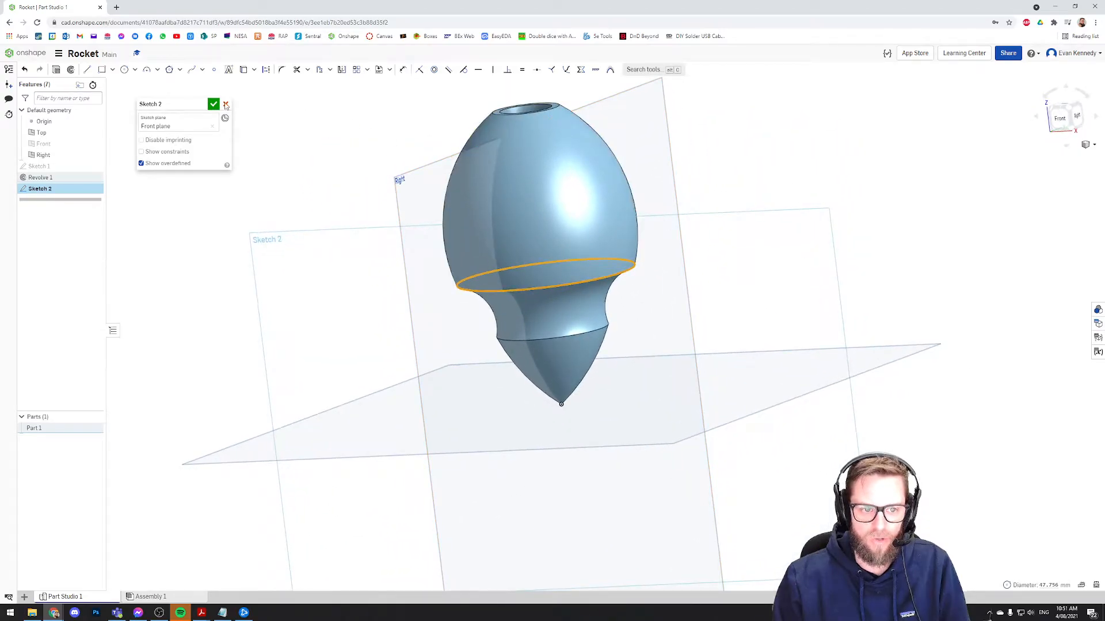
{"action": "left_click", "coordinate": [226, 104]}
Start a new sketch on the Front plane and project the circular edge at the upper end of the rocket's waist.
{"action": "key", "text": "shift+s"}
{"action": "left_click", "coordinate": [65, 147]}
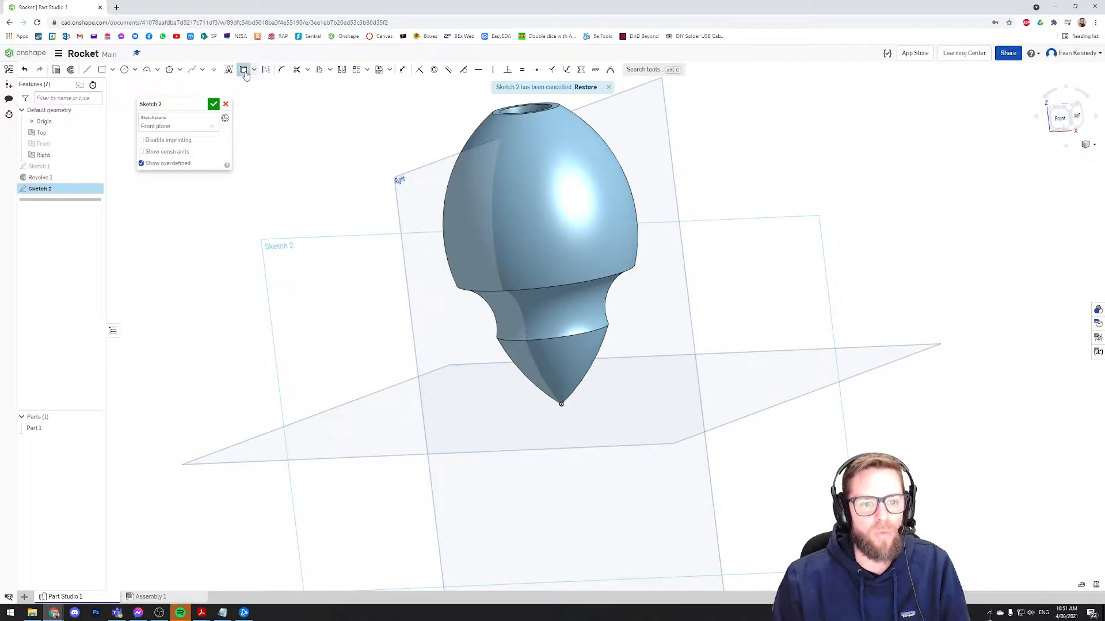
{"action": "left_click", "coordinate": [508, 292]}
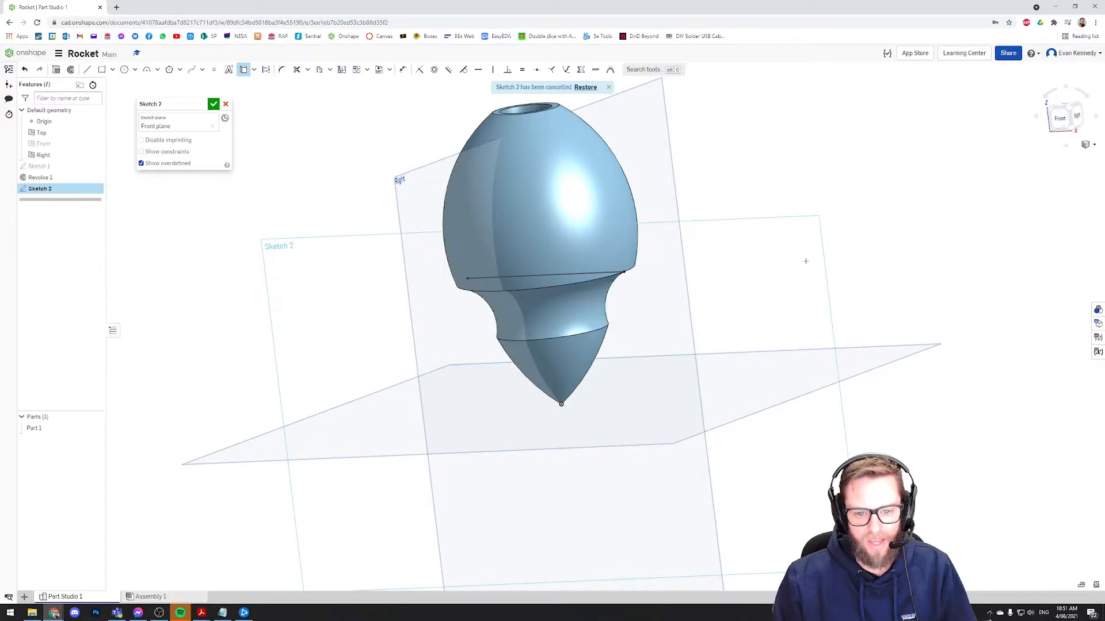
{"action": "key", "text": "n"}
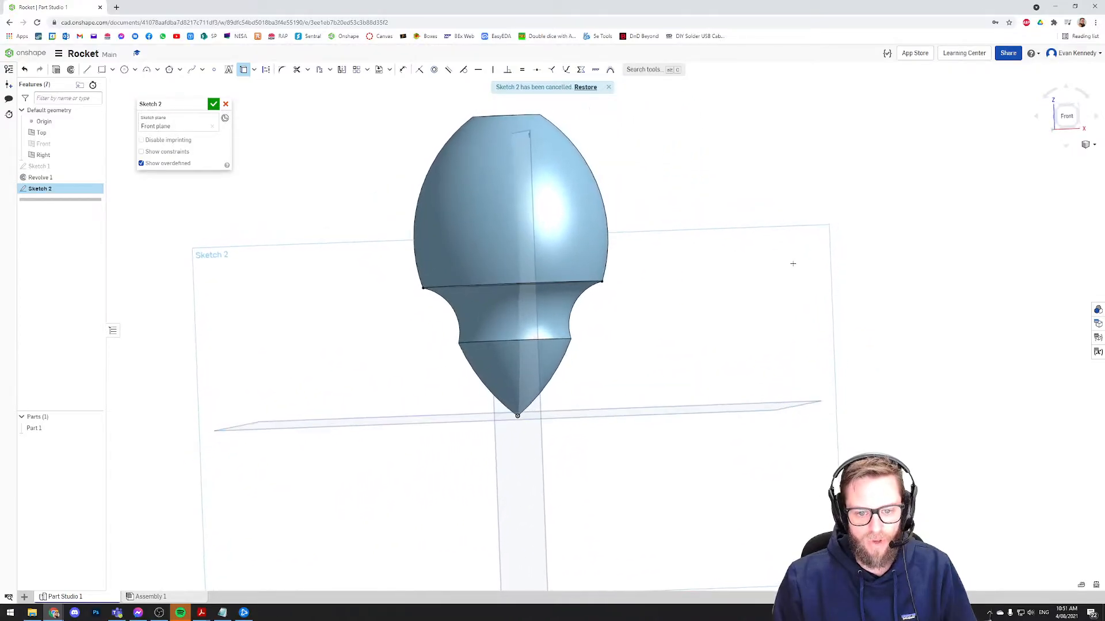
Project the waist's lower circular edge and the concave face's side profiles into the Front-plane sketch, and finish the sketch.
{"action": "right_click_drag", "start_coordinate": [788, 266], "coordinate": [361, 183]}
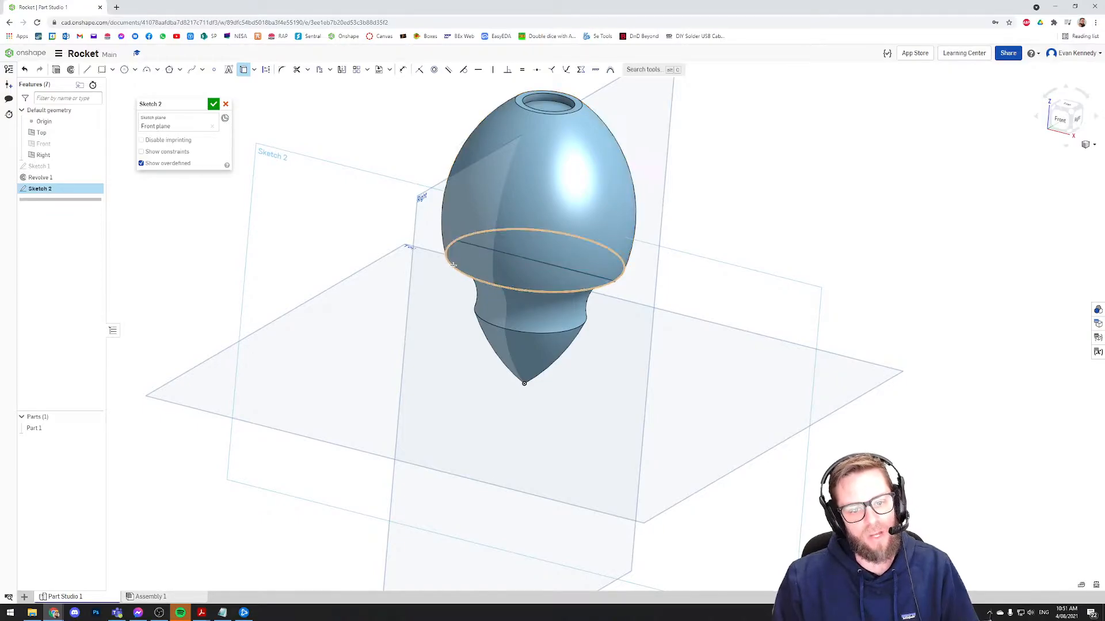
{"action": "right_click_drag", "start_coordinate": [466, 274], "coordinate": [468, 274]}
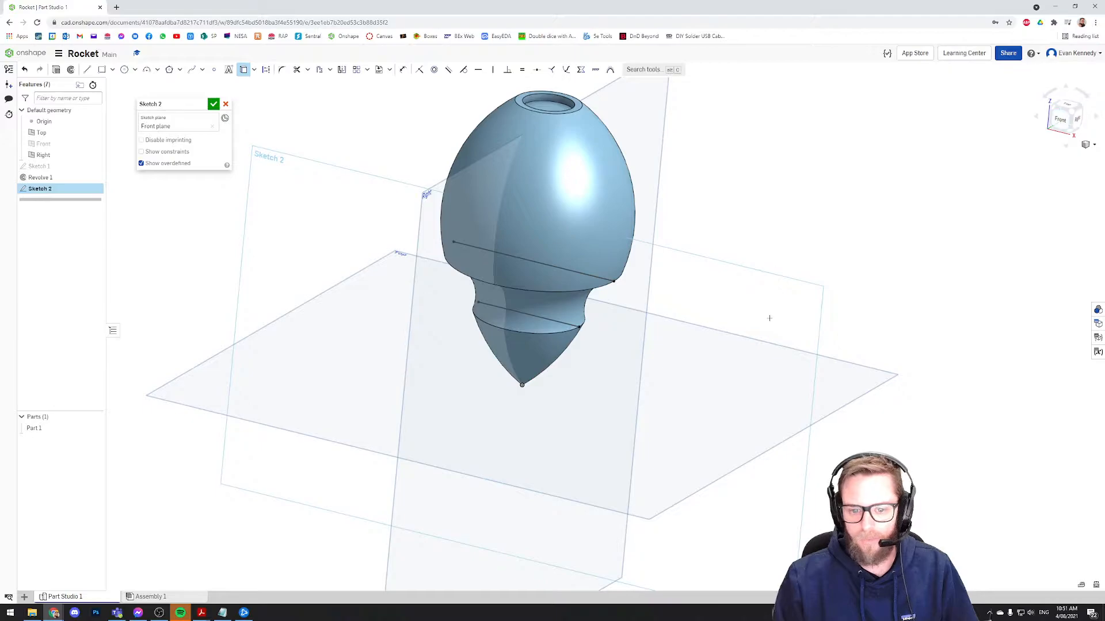
{"action": "right_click_drag", "start_coordinate": [748, 320], "coordinate": [797, 276]}
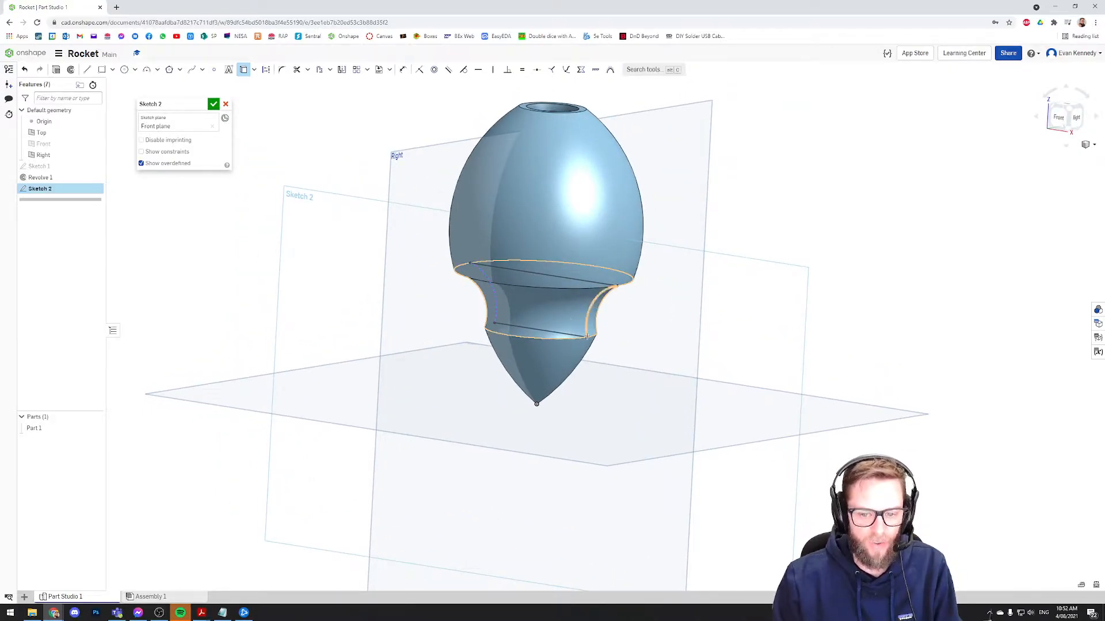
{"action": "left_click", "coordinate": [552, 310]}
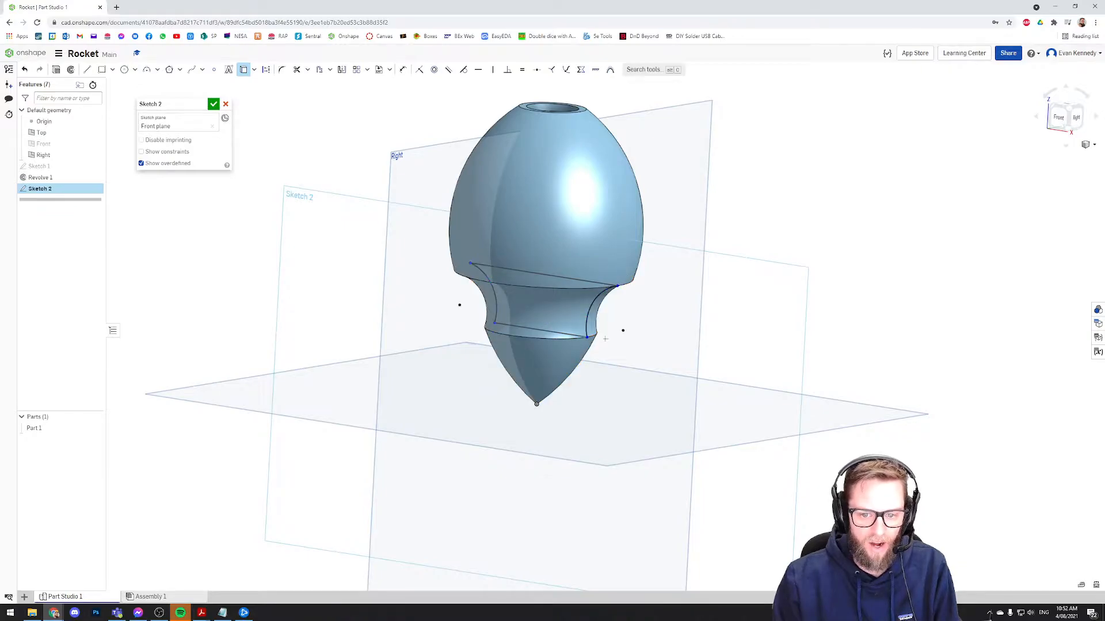
{"action": "left_click", "coordinate": [213, 104]}
Reopen Sketch 2 in the front view and draw a straight line joining the endpoints of the waist's left arc.
{"action": "double_click", "coordinate": [101, 191]}
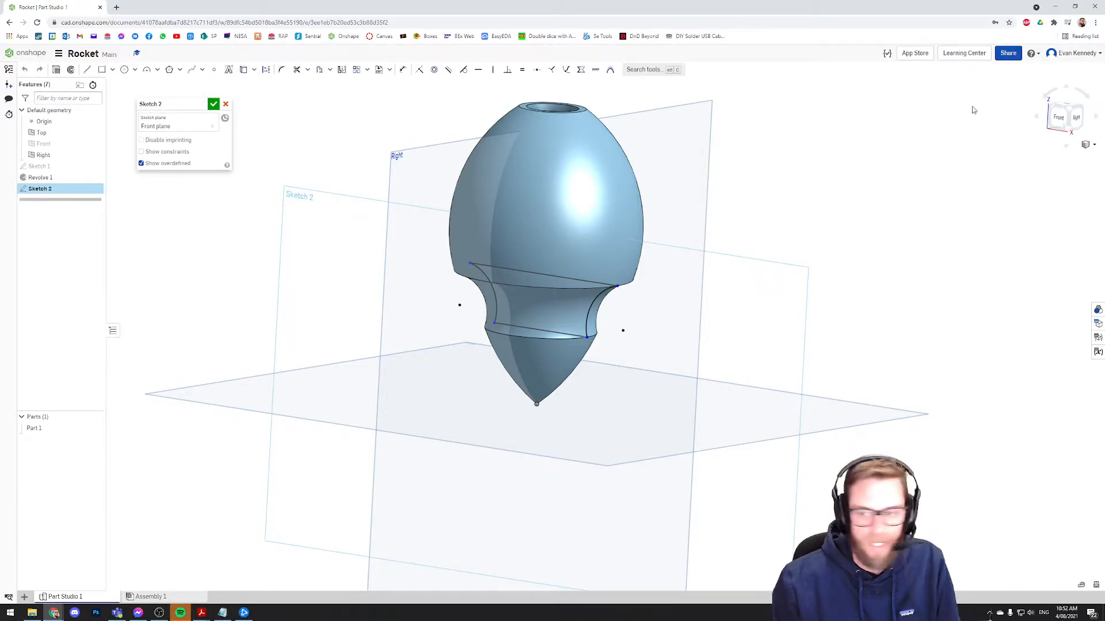
{"action": "left_click", "coordinate": [1058, 117]}
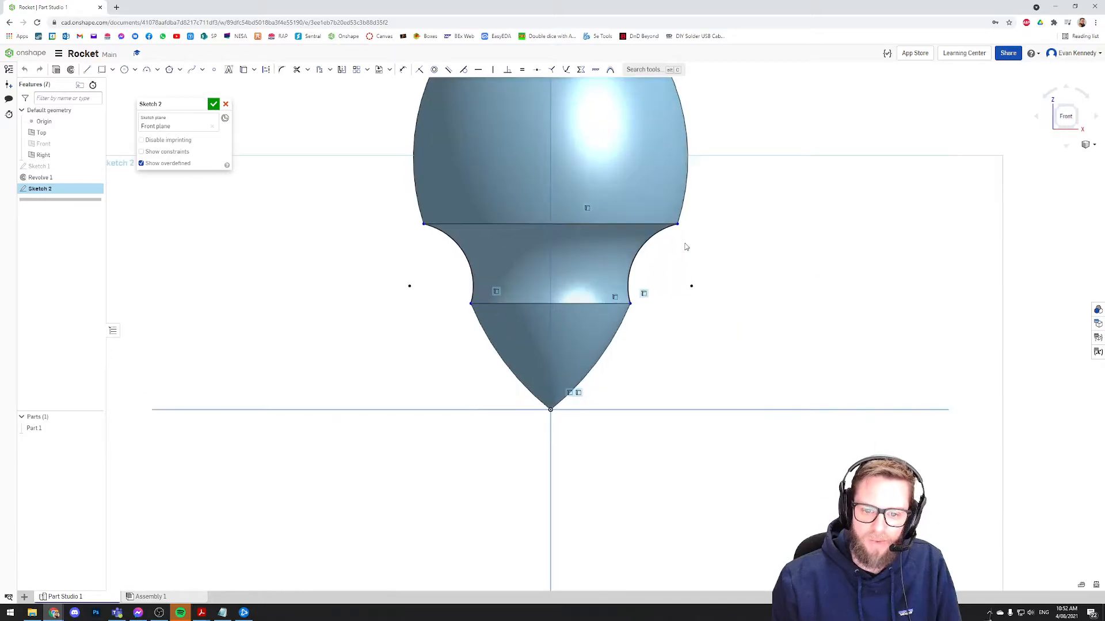
{"action": "left_click", "coordinate": [87, 69]}
{"action": "left_click", "coordinate": [423, 225]}
{"action": "left_click", "coordinate": [472, 303]}
{"action": "key", "text": "Escape"}
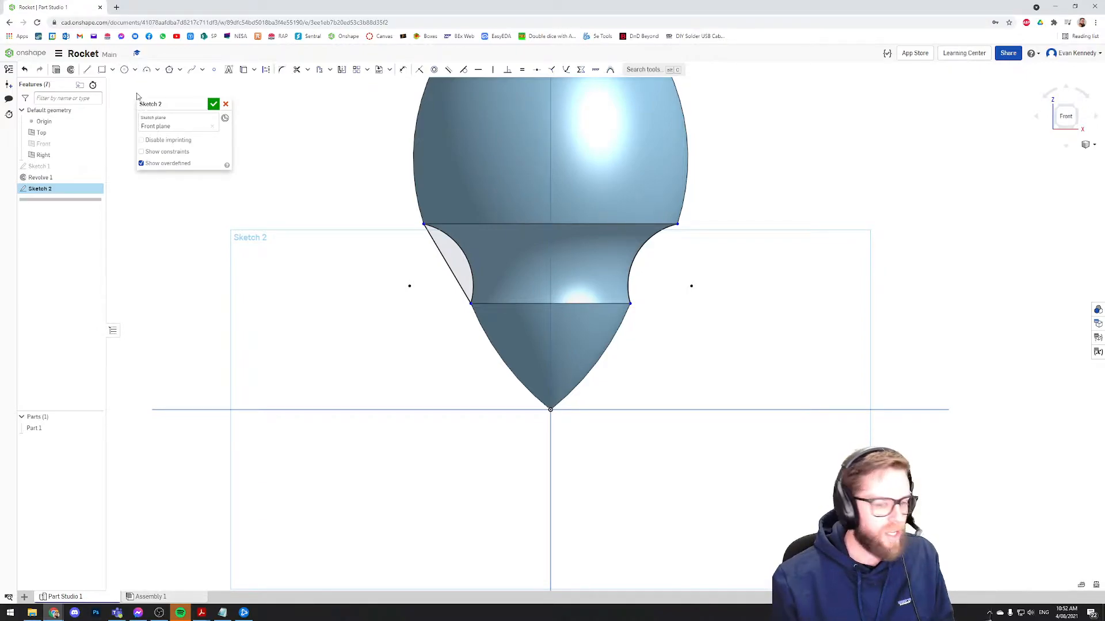
Draw a vertical centre line joining the waist's upper and lower edges in Sketch 2, and finish the sketch.
{"action": "left_click", "coordinate": [87, 69]}
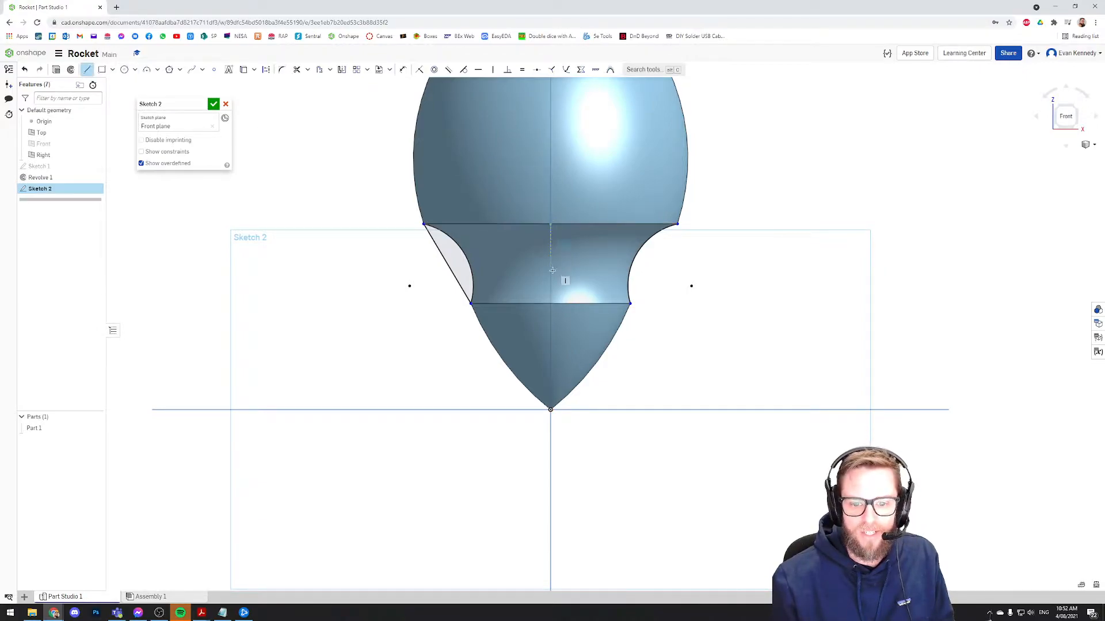
{"action": "left_click", "coordinate": [551, 224]}
{"action": "left_click", "coordinate": [552, 305]}
{"action": "key", "text": "Escape"}
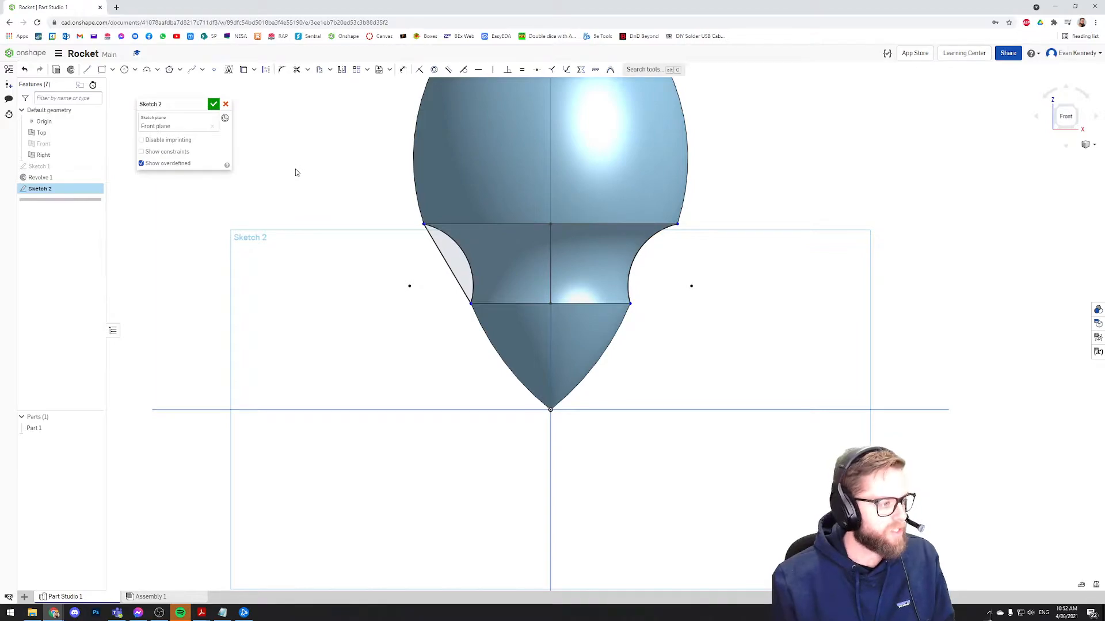
{"action": "left_click", "coordinate": [213, 104]}
Try to extrude the sketch region outside the waist's left arc symmetrically by 2 mm, adding it to Part 1.
{"action": "right_click_drag", "start_coordinate": [294, 133], "coordinate": [305, 150]}
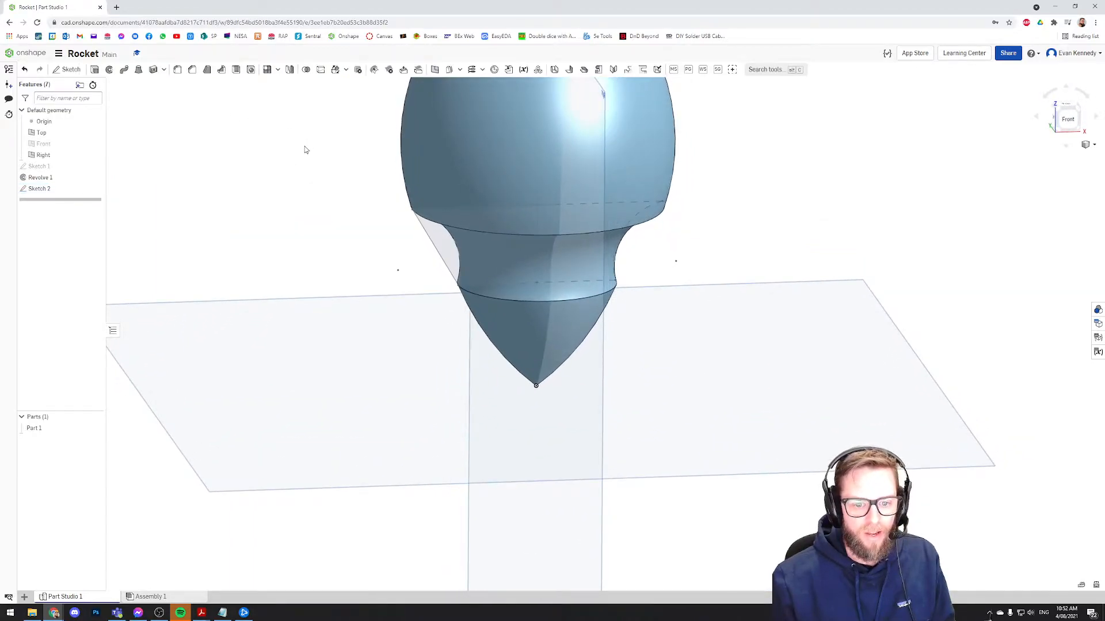
{"action": "left_click", "coordinate": [449, 247]}
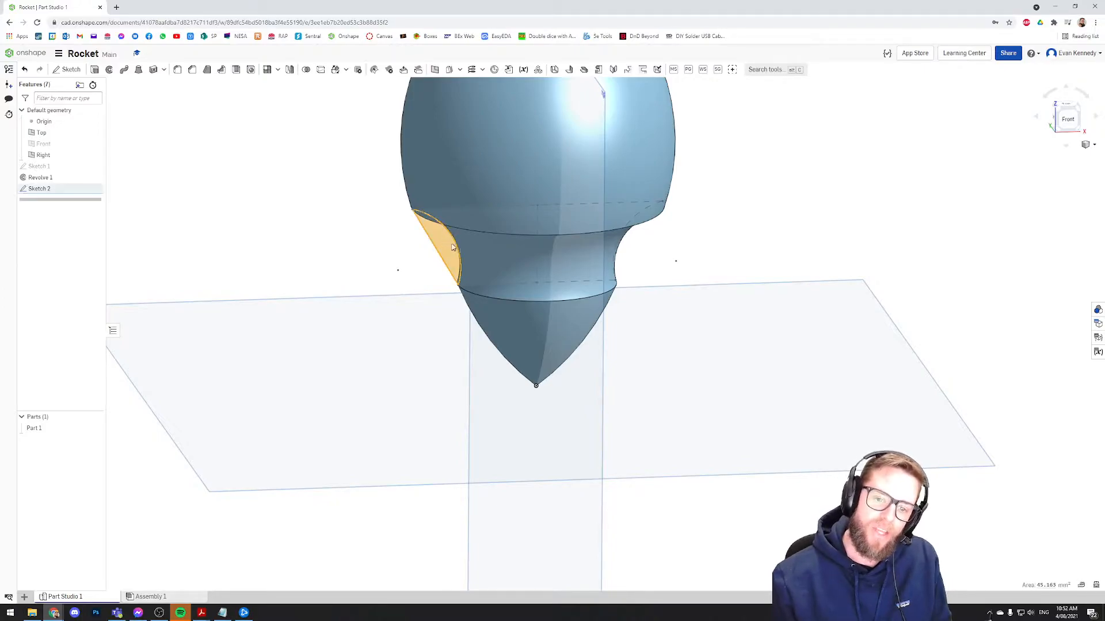
{"action": "mouse_move", "coordinate": [412, 241]}
{"action": "right_mouse_down"}
{"action": "mouse_move", "coordinate": [444, 238]}
{"action": "mouse_move", "coordinate": [413, 259]}
{"action": "right_mouse_up"}
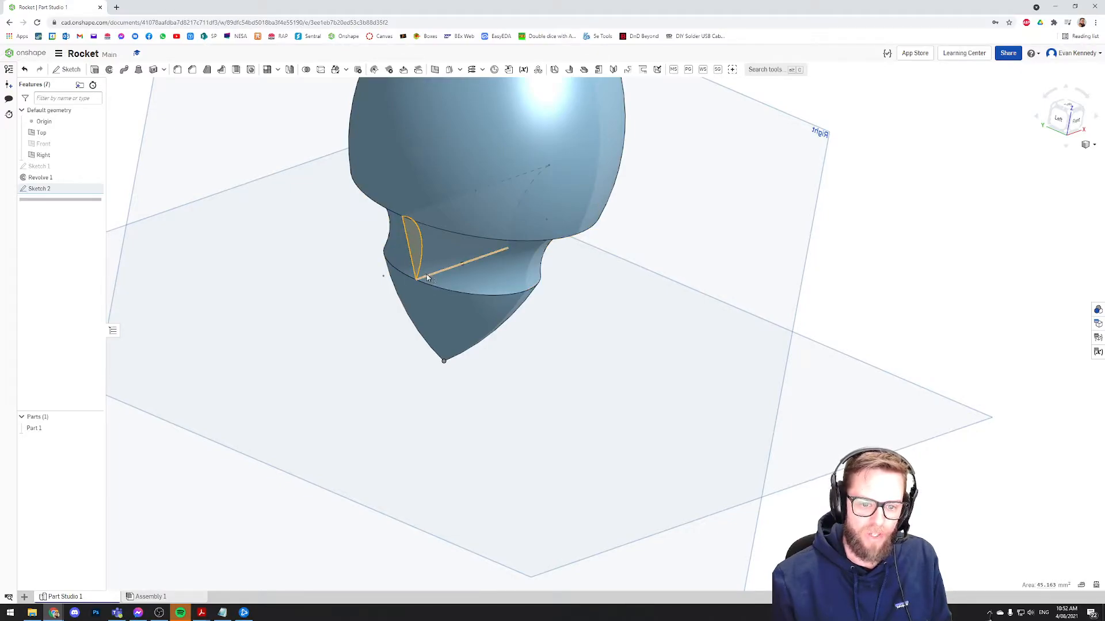
{"action": "left_click", "coordinate": [95, 70]}
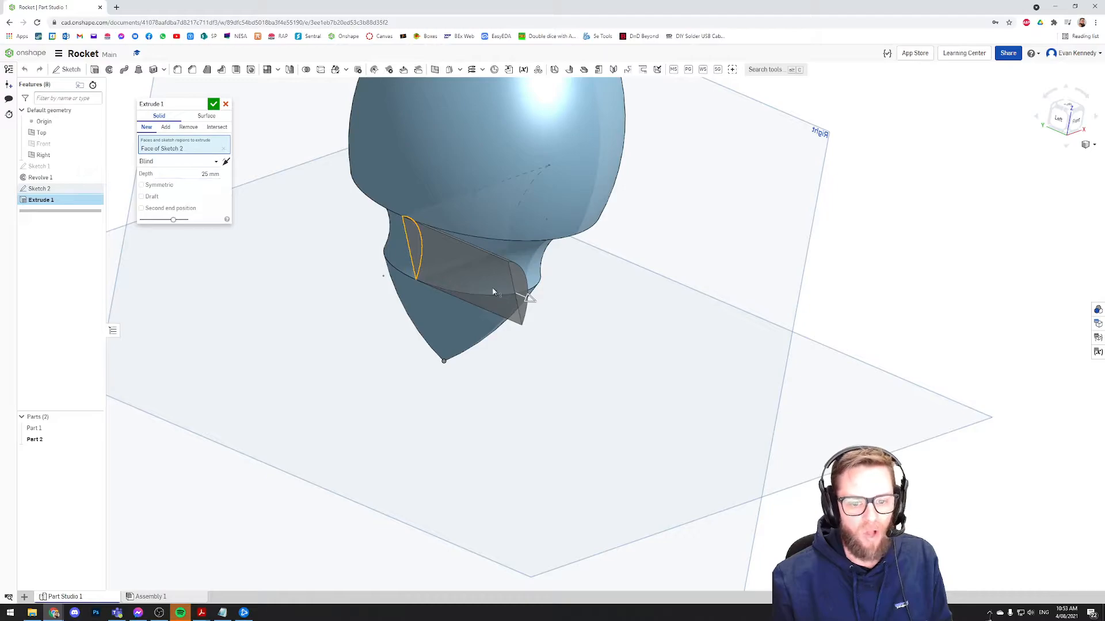
{"action": "left_click", "coordinate": [183, 173]}
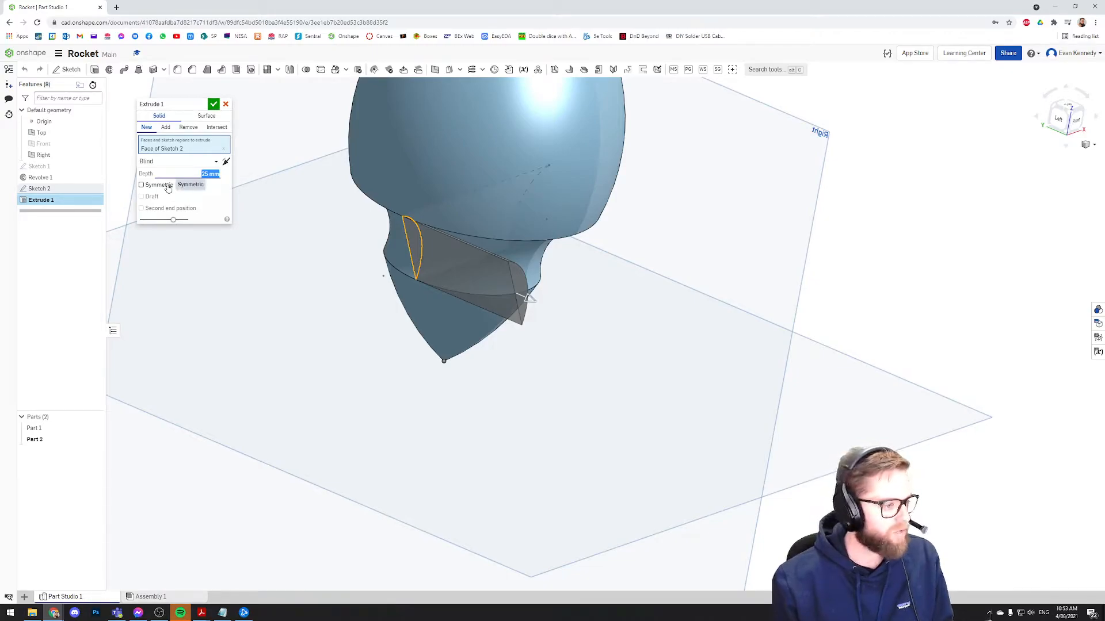
{"action": "type", "text": "2"}
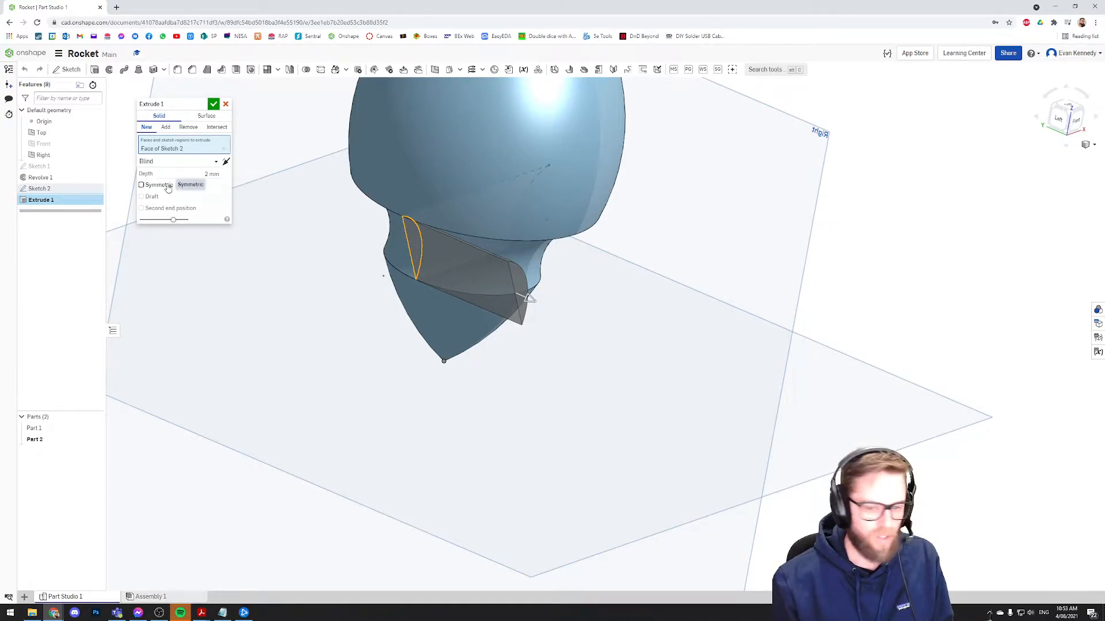
{"action": "left_click", "coordinate": [141, 186]}
{"action": "right_click_drag", "start_coordinate": [623, 254], "coordinate": [581, 239]}
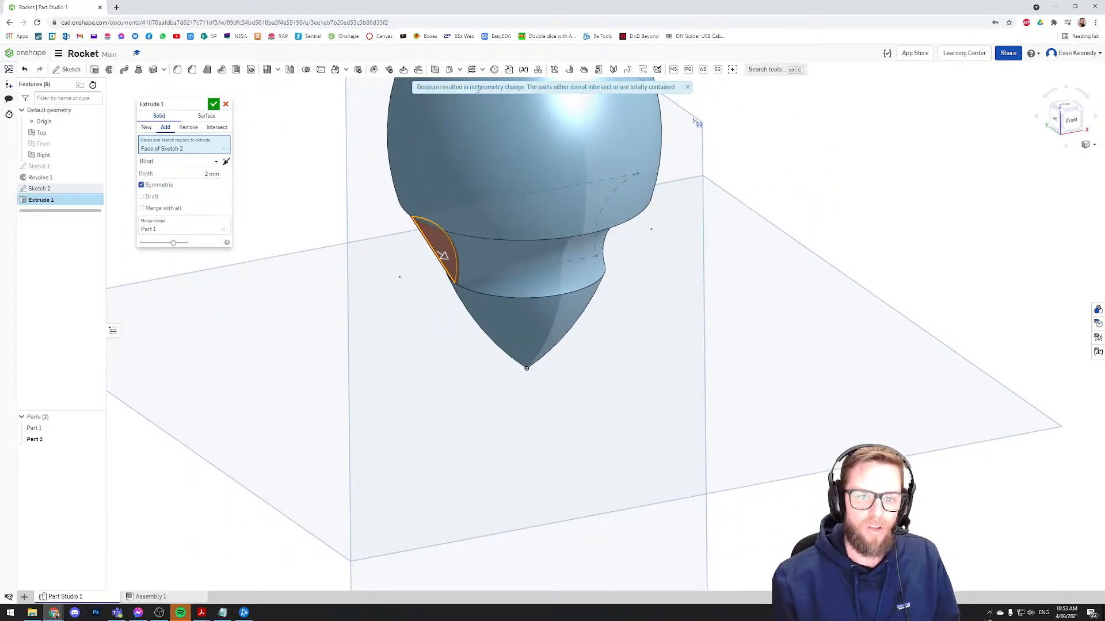
Compare extruding the region as a new part with adding it to Part 1.
{"action": "left_click_drag", "start_coordinate": [527, 88], "coordinate": [600, 87]}
{"action": "double_click", "coordinate": [603, 87]}
{"action": "left_click", "coordinate": [612, 87]}
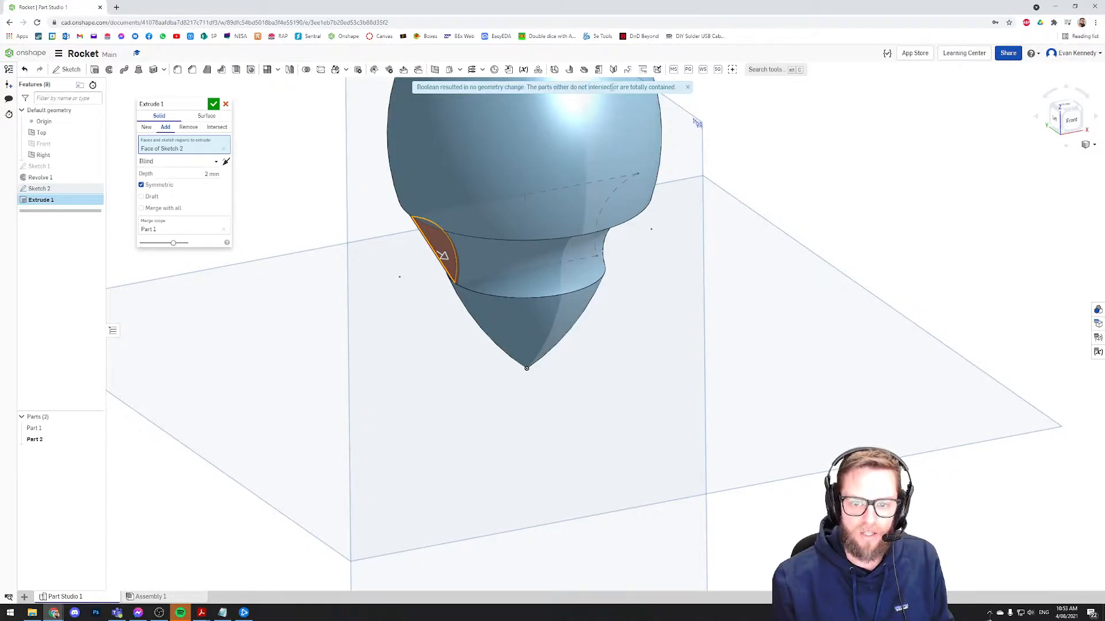
{"action": "scroll", "coordinate": [444, 259], "scroll_direction": "up", "scroll_amount": 4}
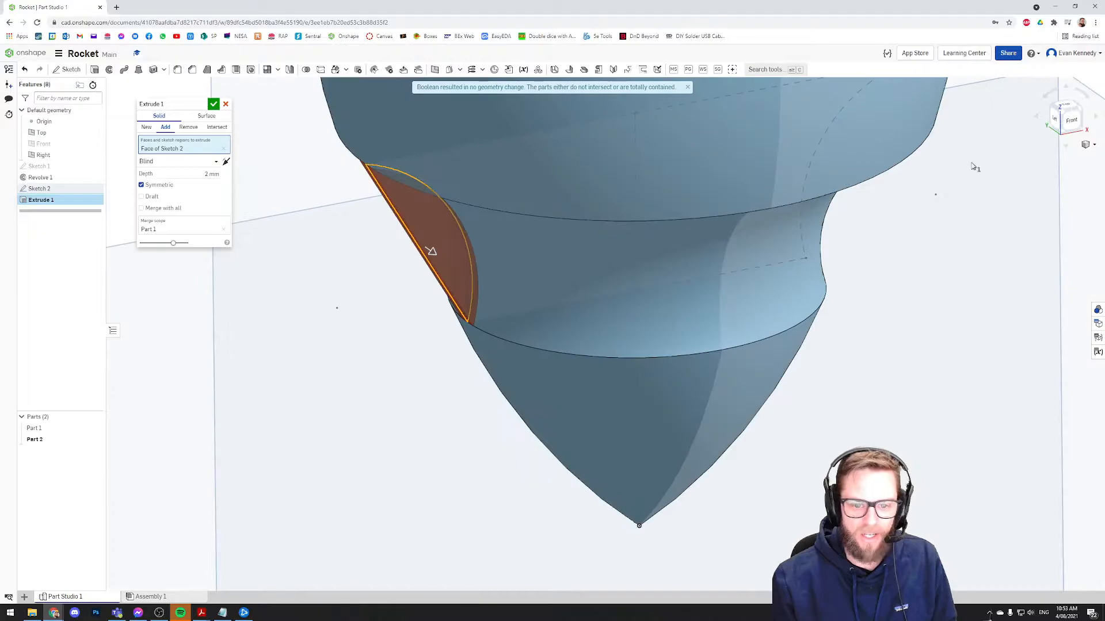
{"action": "left_click", "coordinate": [1071, 120]}
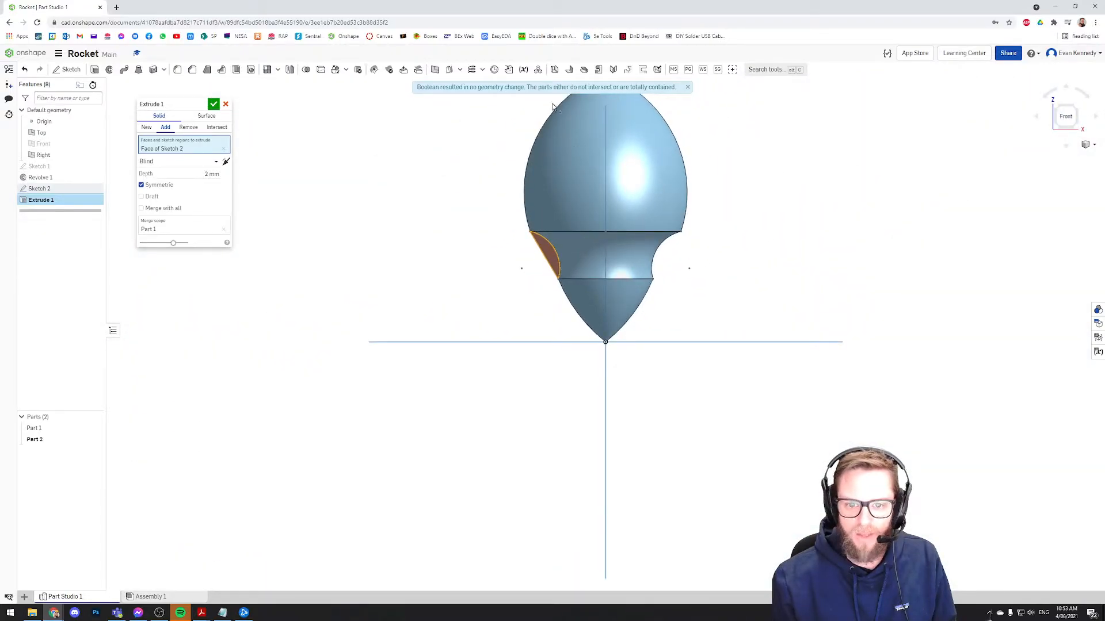
{"action": "left_click_drag", "start_coordinate": [554, 87], "coordinate": [607, 87]}
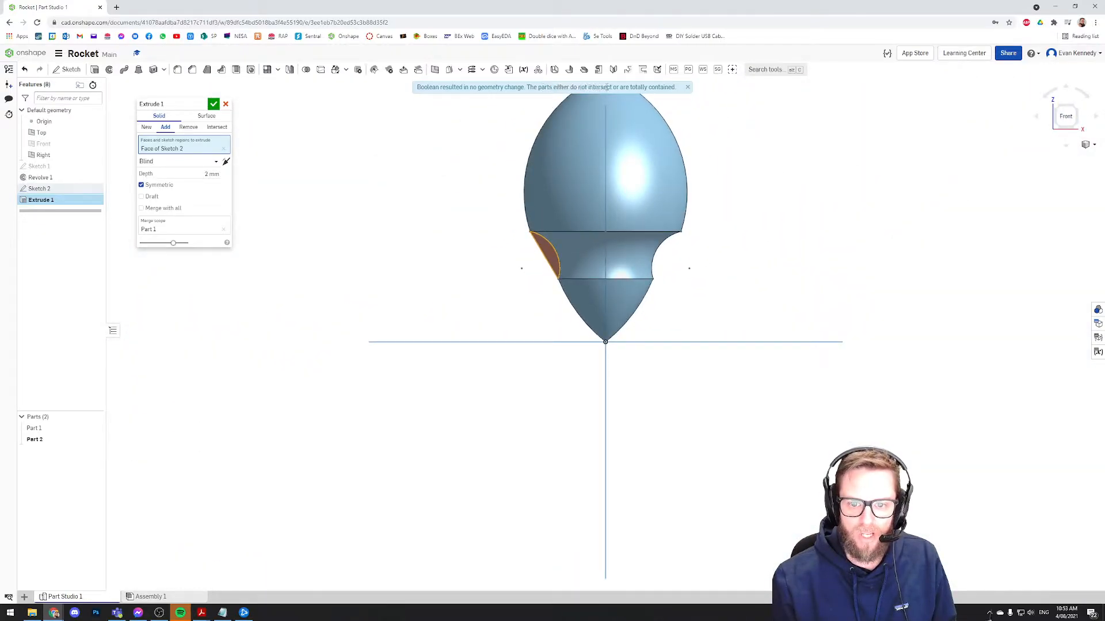
{"action": "left_click", "coordinate": [147, 128]}
{"action": "key", "text": "shift+7"}
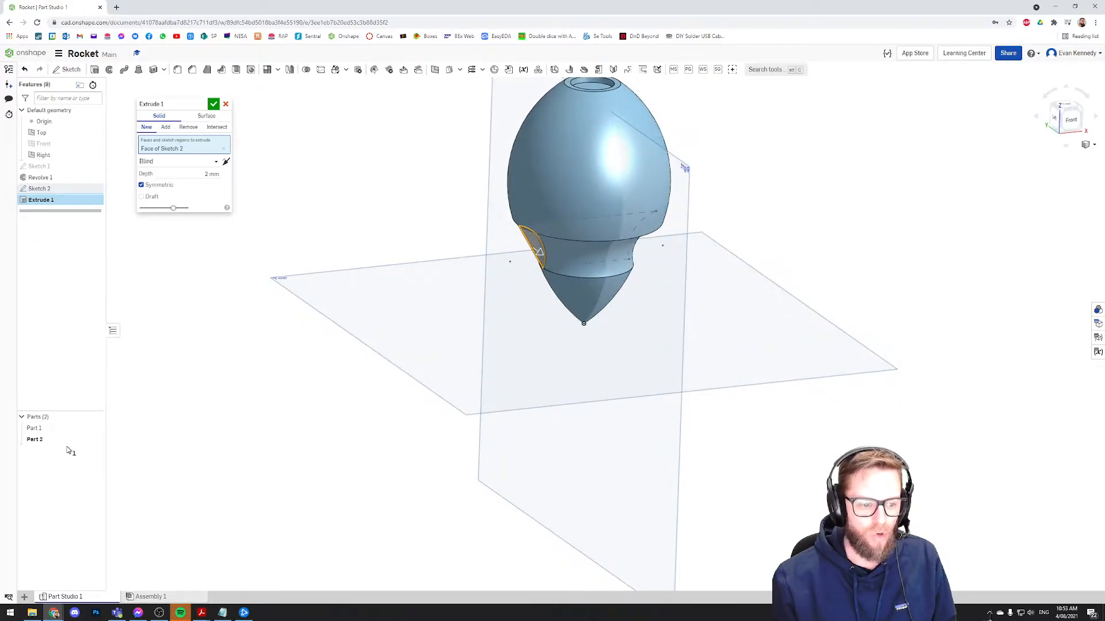
{"action": "left_click", "coordinate": [166, 128]}
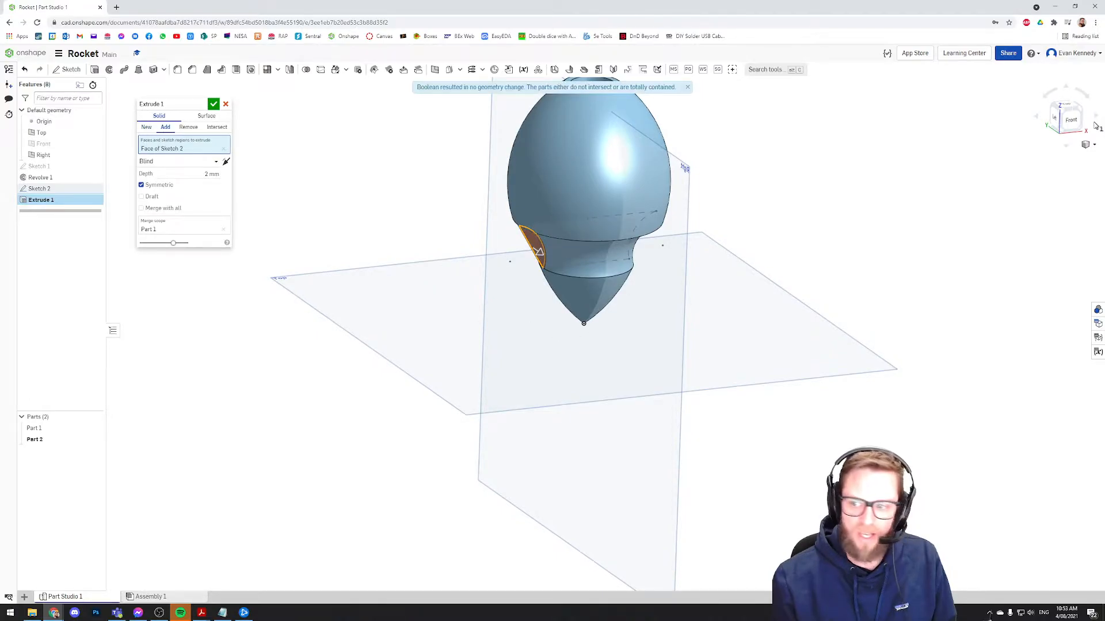
Examine where the extruded region's curved edge meets the rocket's concave waist face, and cancel the extrusion.
{"action": "key", "text": "shift+1"}
{"action": "scroll", "coordinate": [535, 252], "scroll_direction": "up", "scroll_amount": 6}
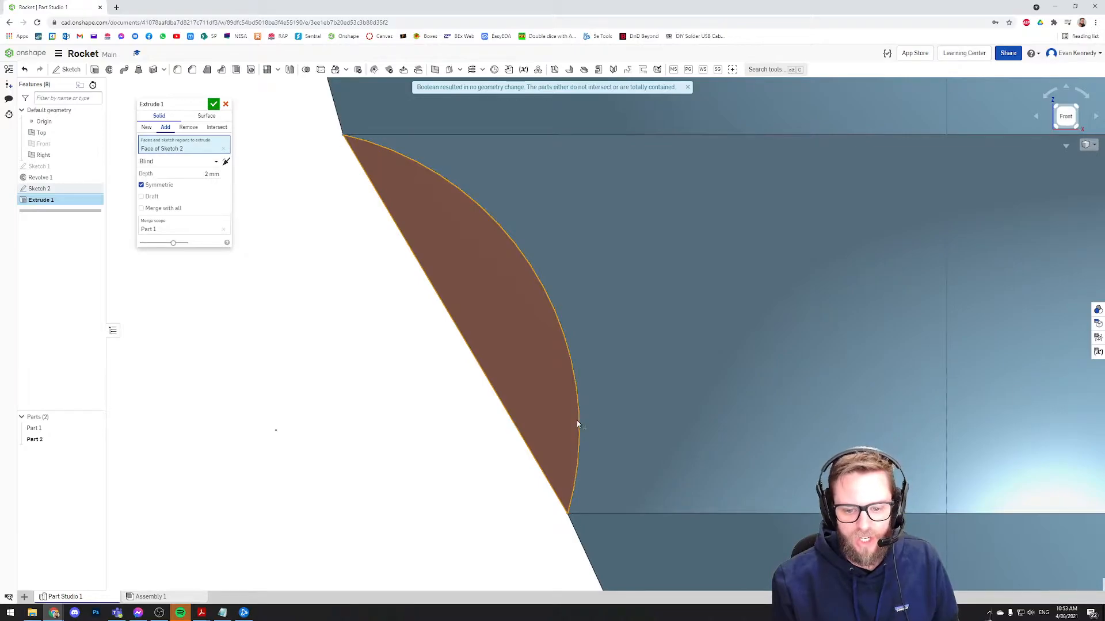
{"action": "right_click_drag", "start_coordinate": [542, 358], "coordinate": [558, 376]}
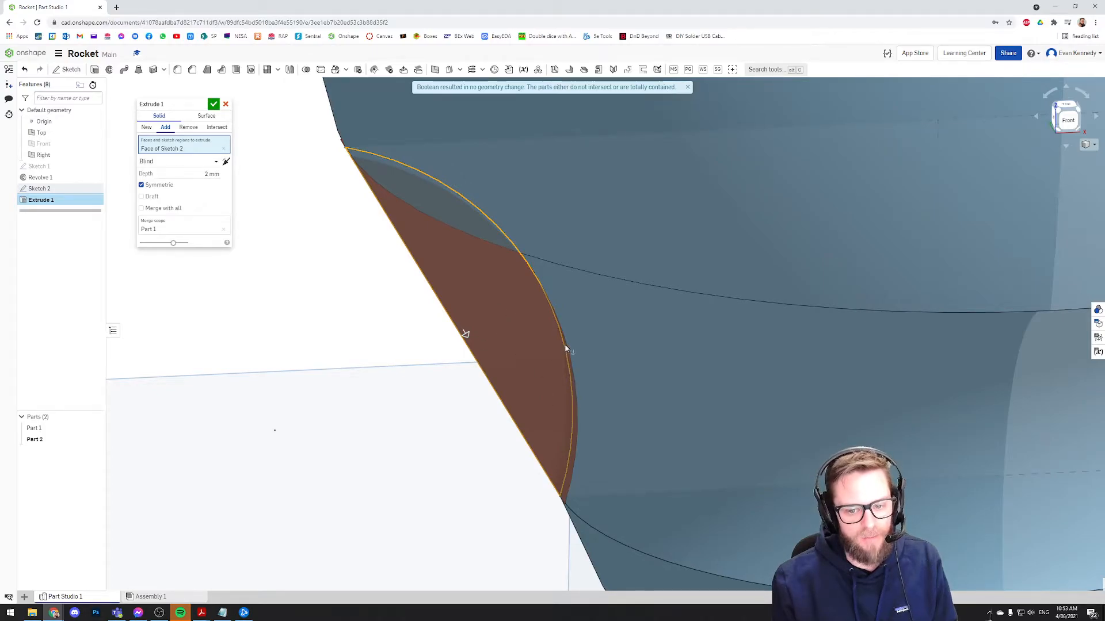
{"action": "right_click_drag", "start_coordinate": [615, 370], "coordinate": [595, 366]}
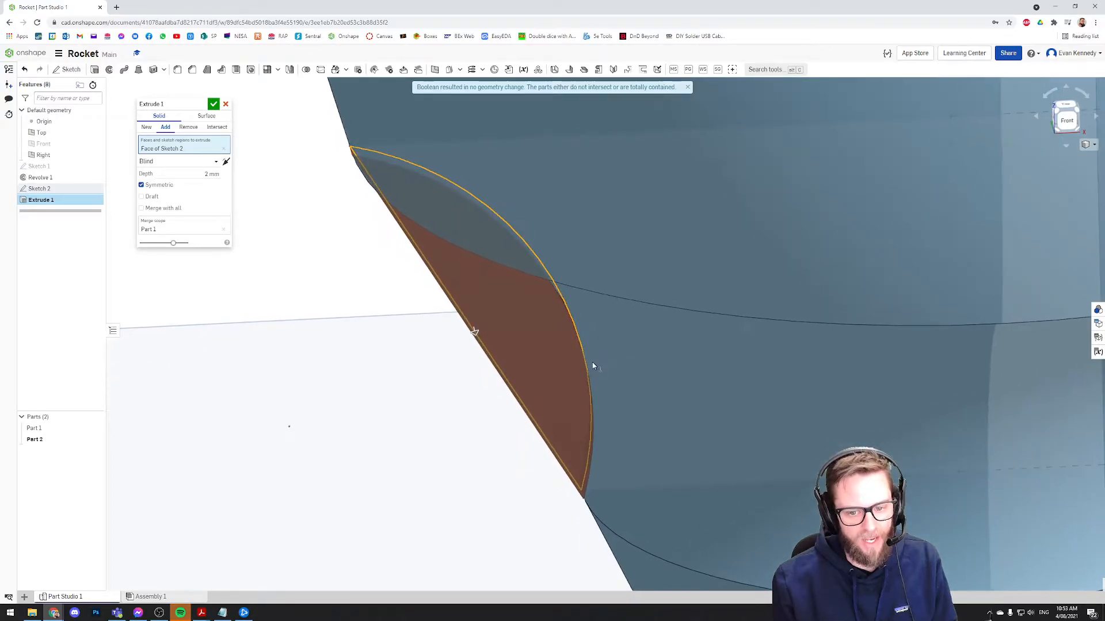
{"action": "scroll", "coordinate": [599, 376], "scroll_direction": "up", "scroll_amount": 5}
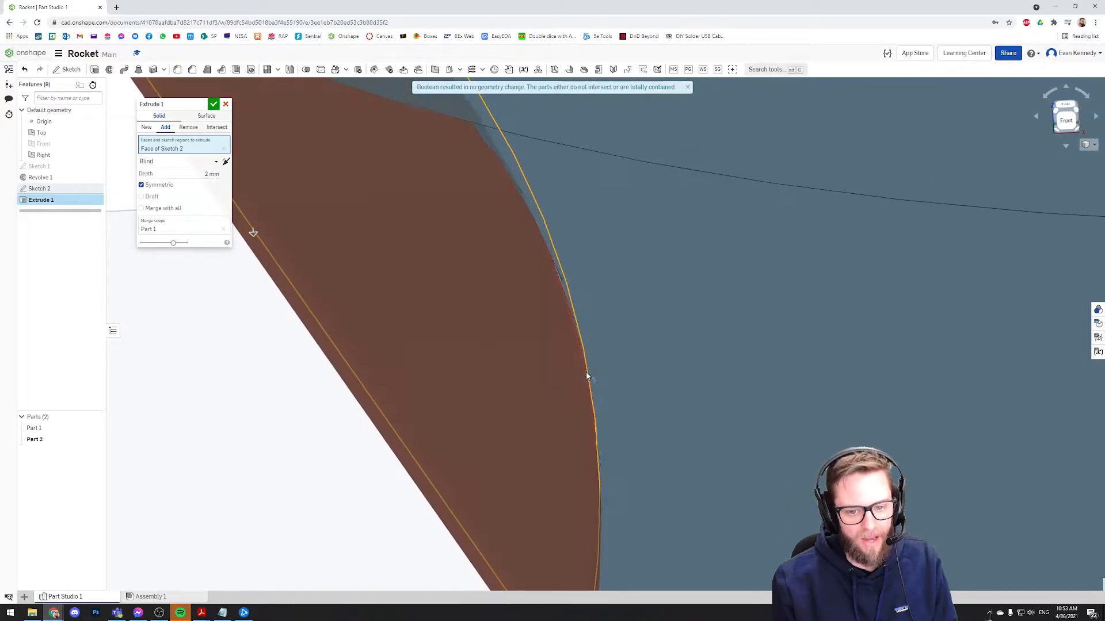
{"action": "scroll", "coordinate": [564, 258], "scroll_direction": "up", "scroll_amount": 5}
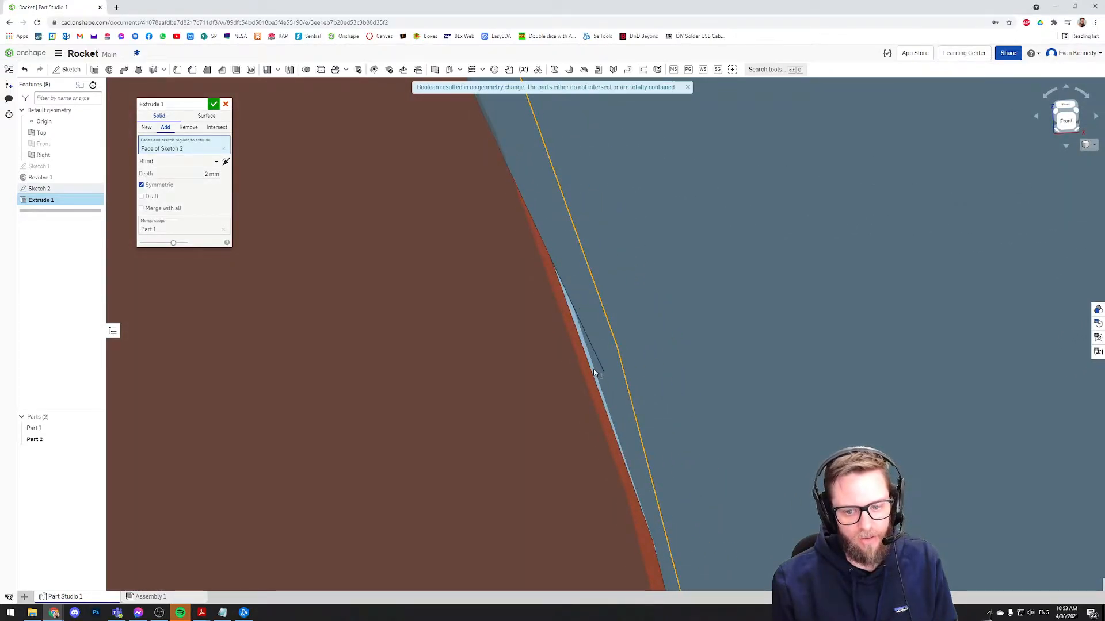
{"action": "scroll", "coordinate": [594, 366], "scroll_direction": "down", "scroll_amount": 5}
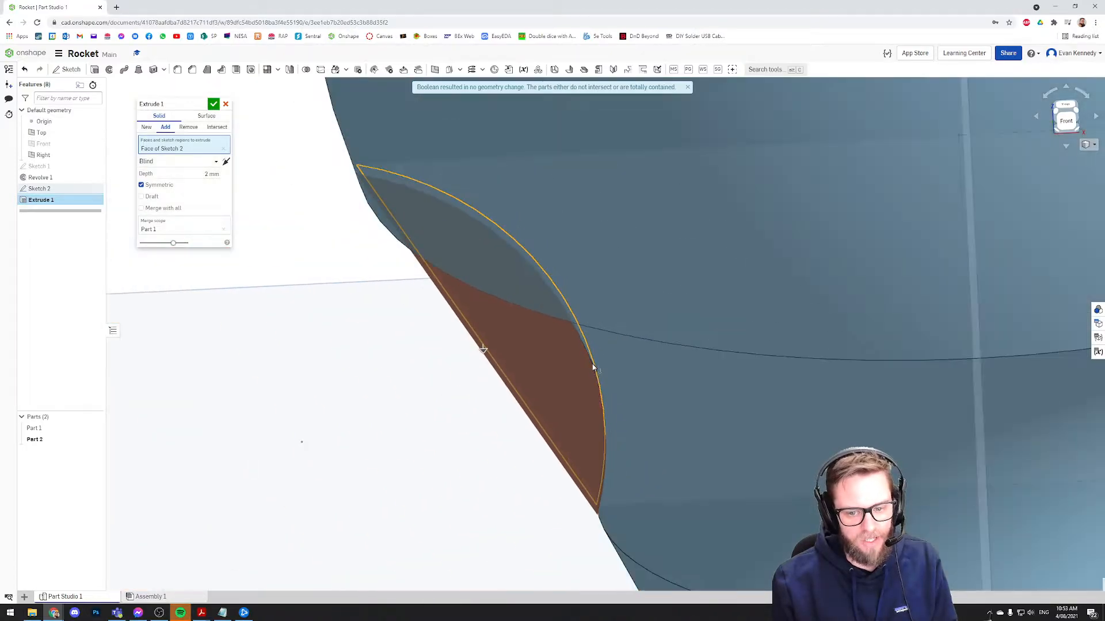
{"action": "scroll", "coordinate": [597, 365], "scroll_direction": "down", "scroll_amount": 2}
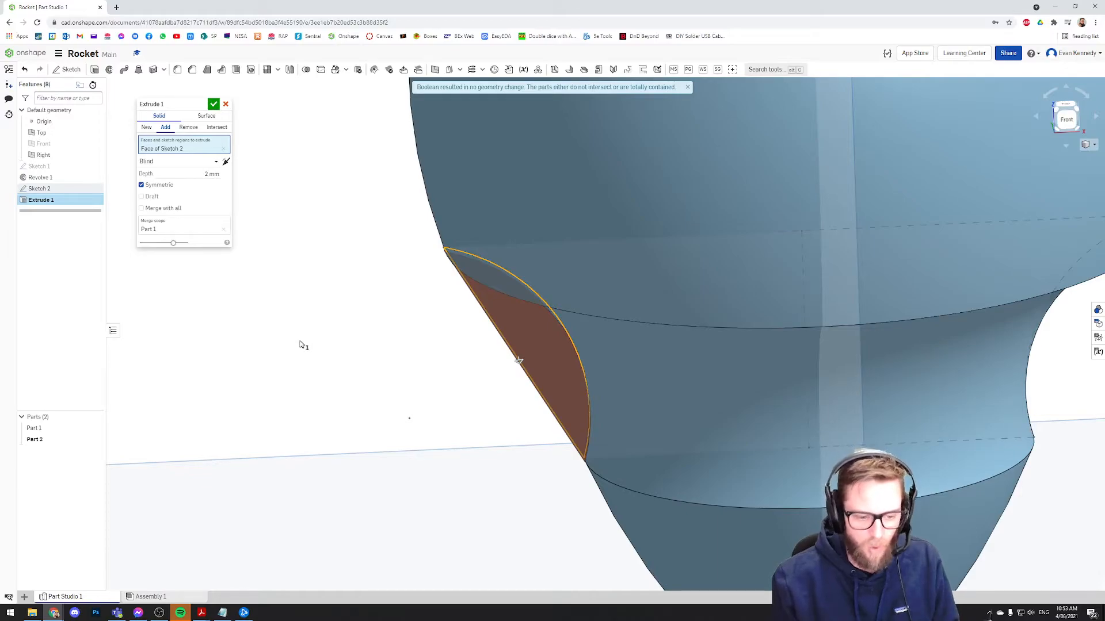
{"action": "right_click_drag", "start_coordinate": [305, 374], "coordinate": [302, 362]}
{"action": "right_click_drag", "start_coordinate": [493, 367], "coordinate": [497, 321]}
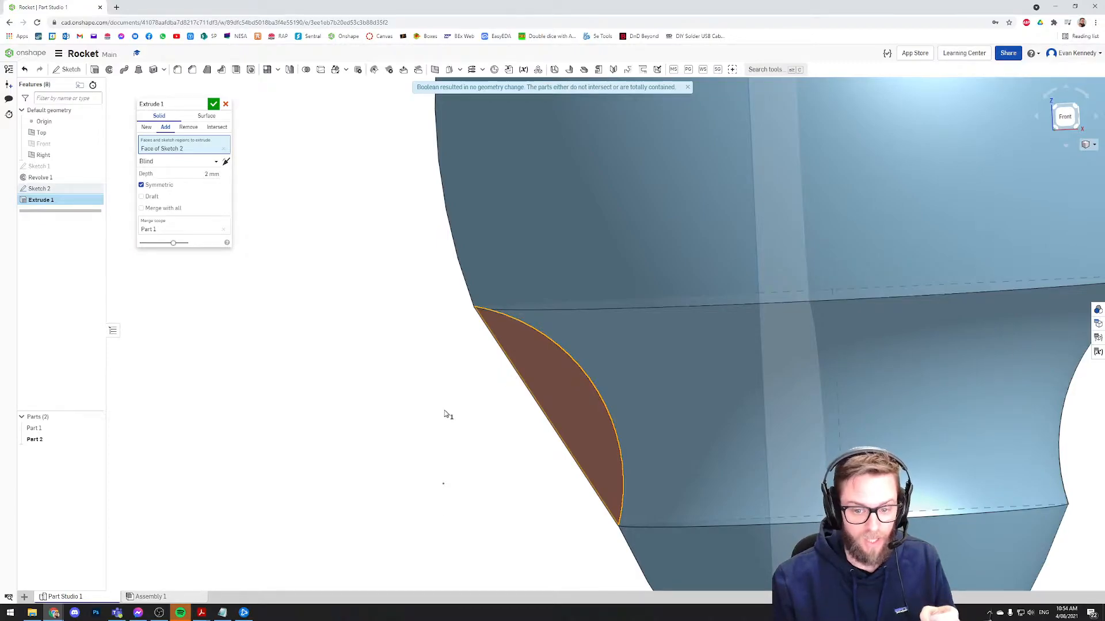
{"action": "scroll", "coordinate": [446, 414], "scroll_direction": "down", "scroll_amount": 2}
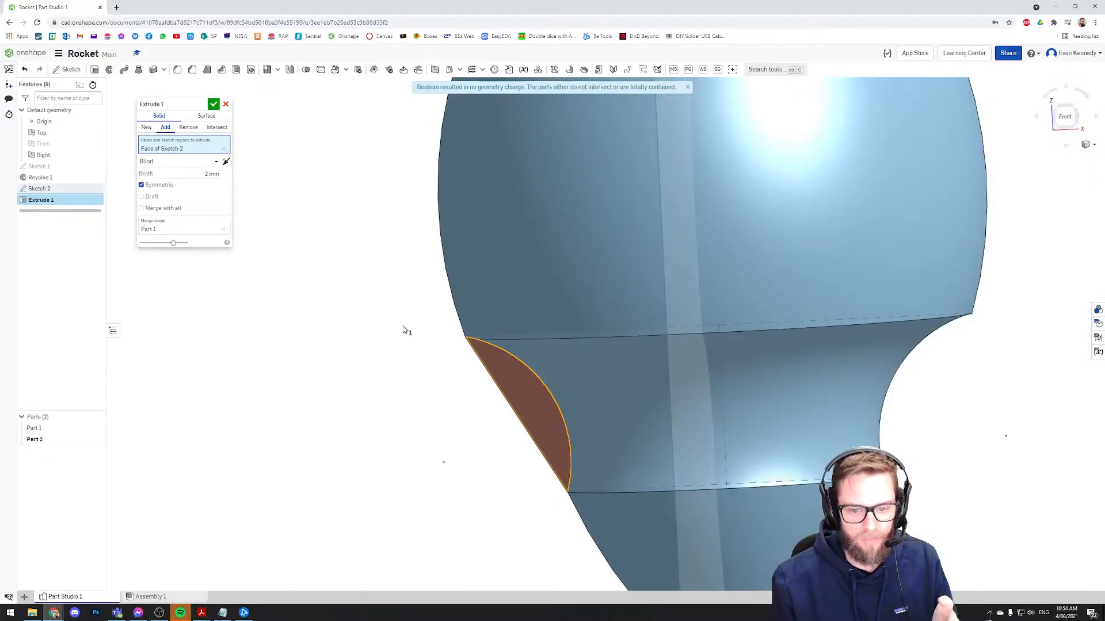
{"action": "left_click", "coordinate": [225, 103]}
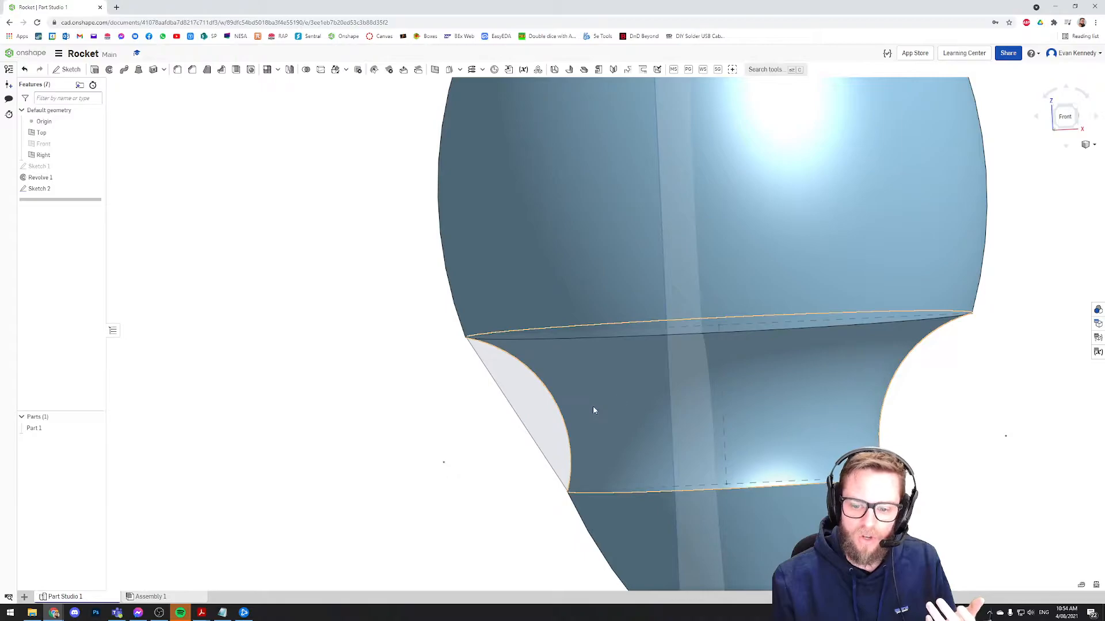
{"action": "scroll", "coordinate": [395, 305], "scroll_direction": "down", "scroll_amount": 3}
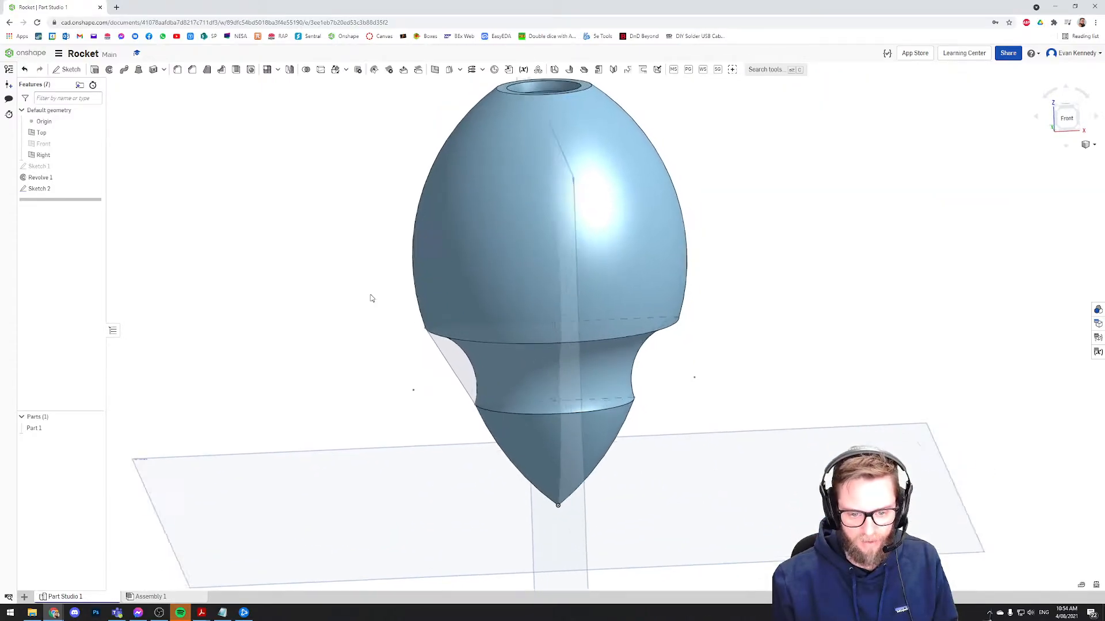
{"action": "right_click_drag", "start_coordinate": [370, 298], "coordinate": [382, 295]}
{"action": "left_click", "coordinate": [443, 365]}
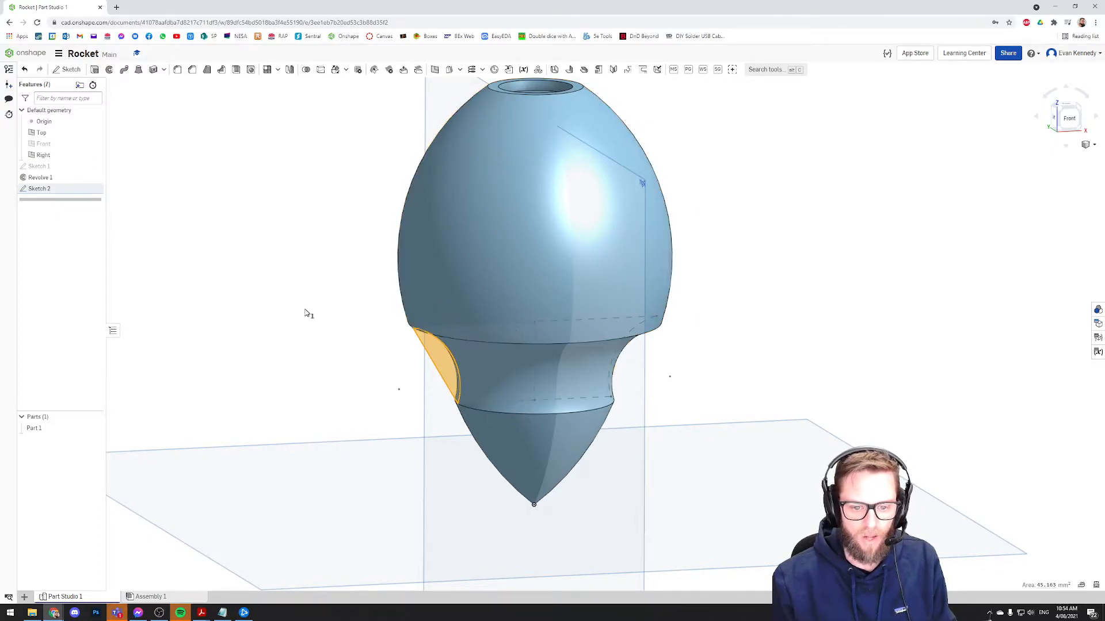
{"action": "left_click", "coordinate": [503, 361]}
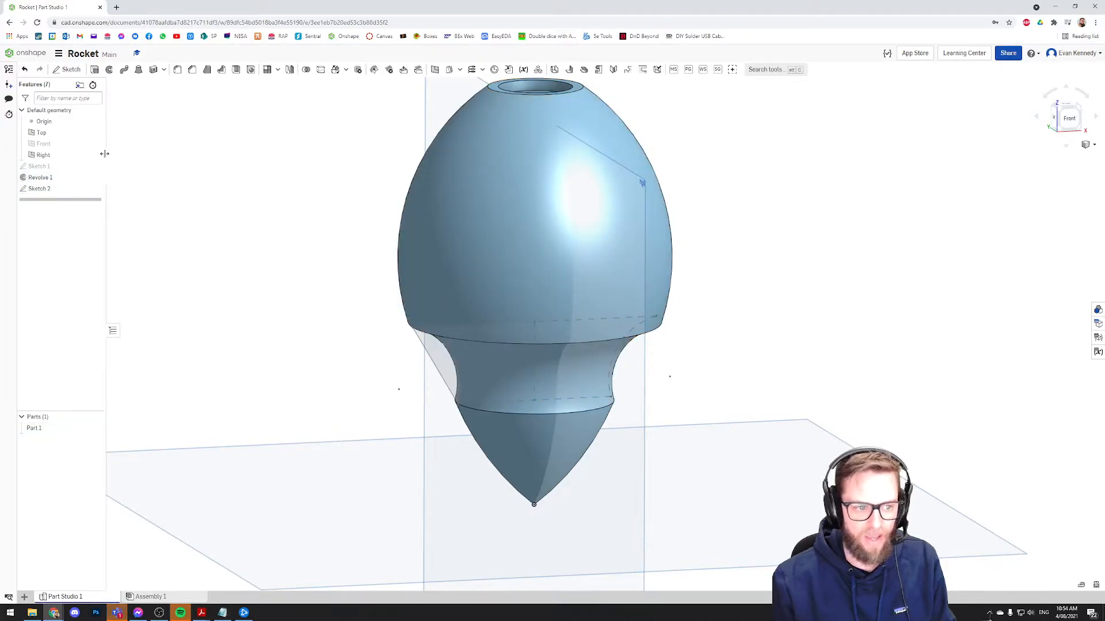
{"action": "left_click", "coordinate": [94, 69]}
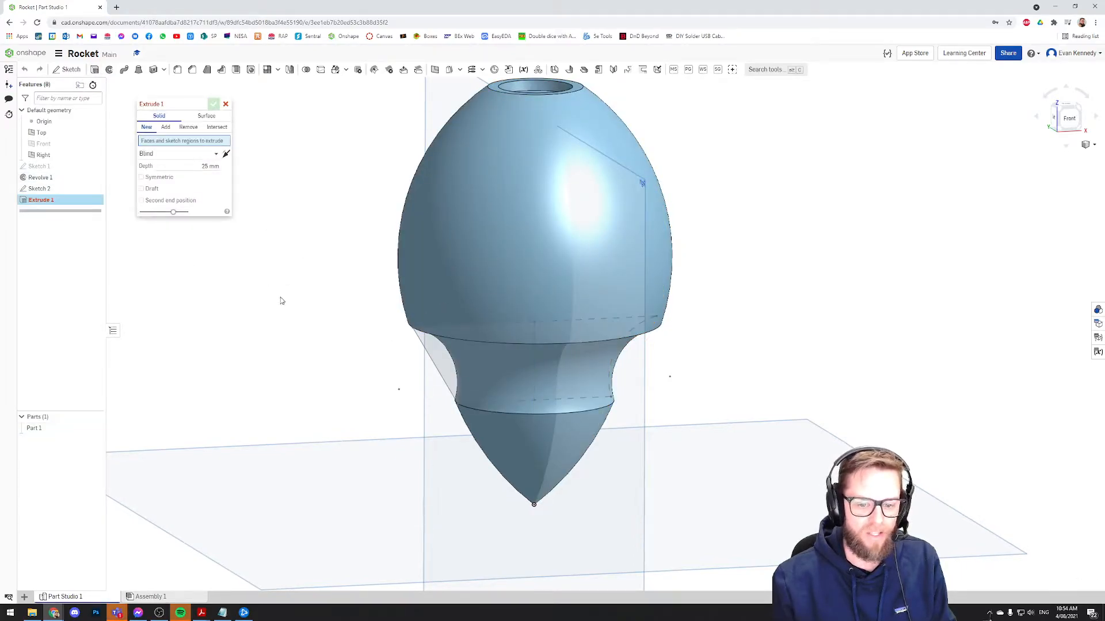
{"action": "left_click", "coordinate": [438, 368]}
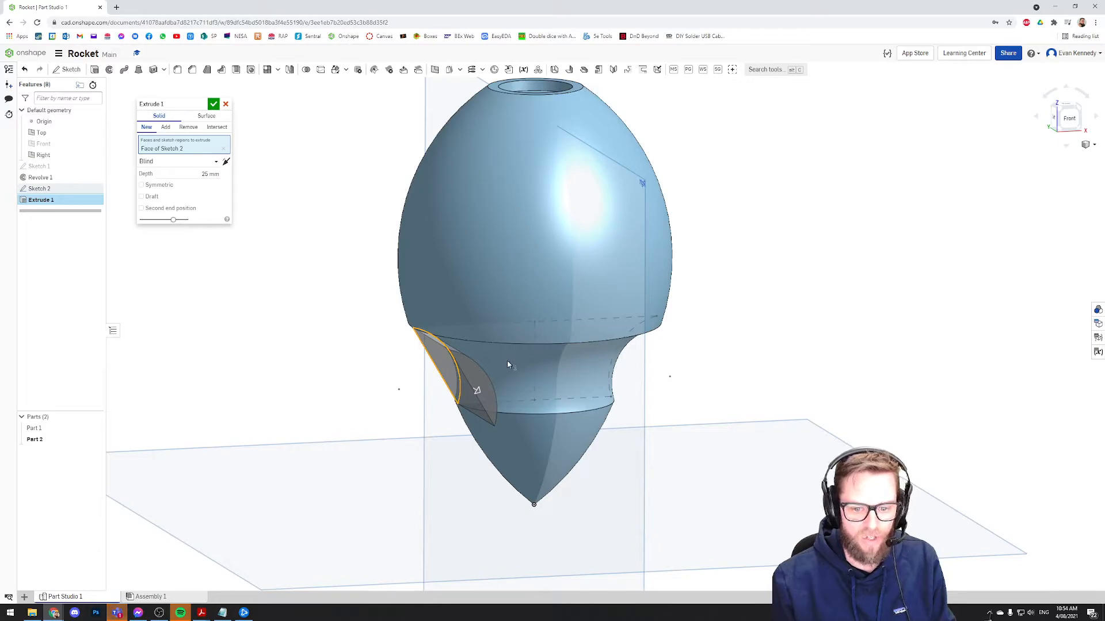
{"action": "left_click", "coordinate": [226, 104]}
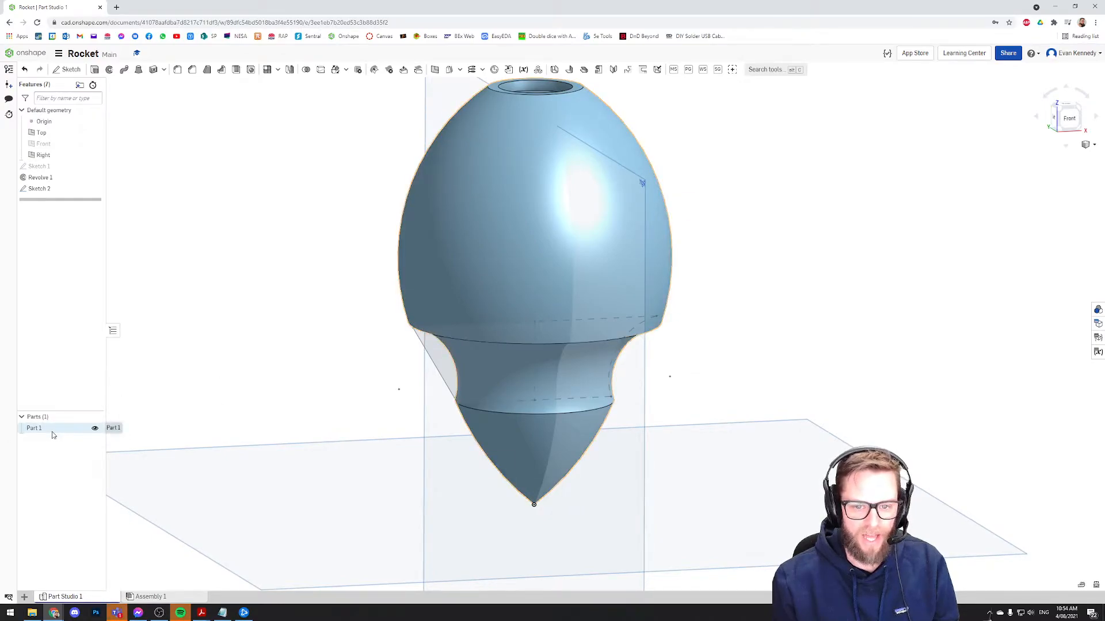
Hide Part 1 and extrude Sketch 2's left fin region and adjoining left waist region symmetrically with a 2 mm depth.
{"action": "left_click", "coordinate": [94, 428]}
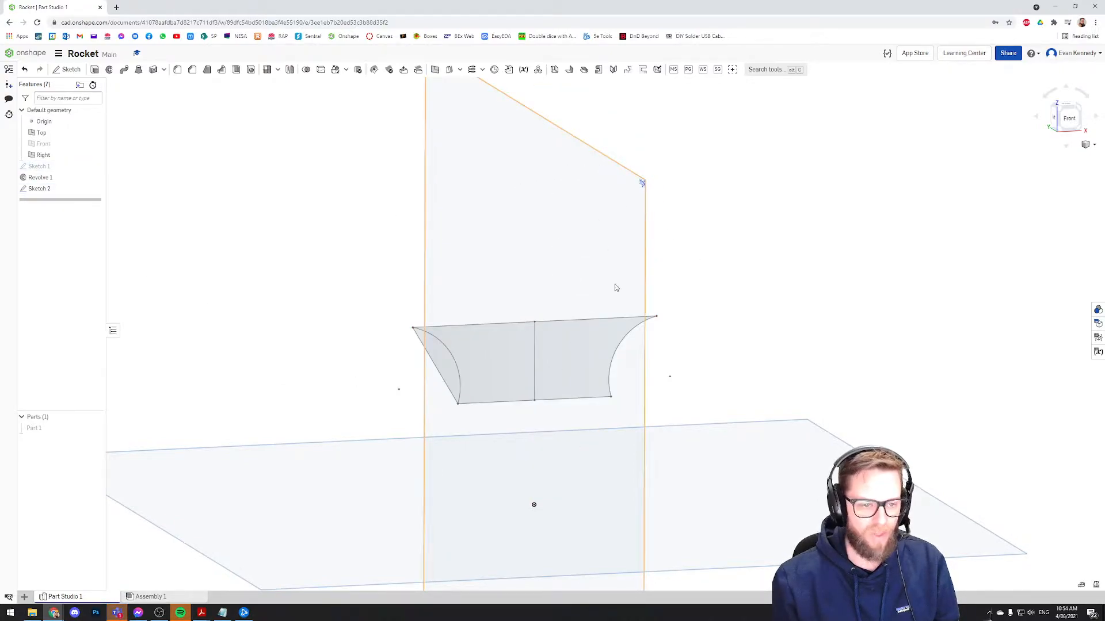
{"action": "left_click", "coordinate": [94, 70]}
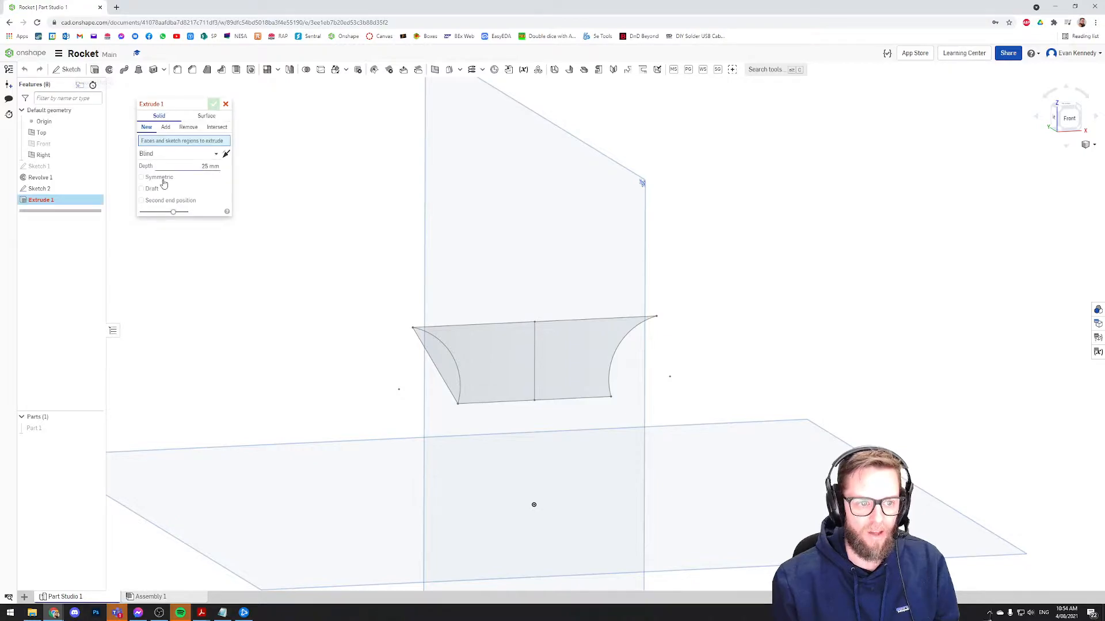
{"action": "left_click", "coordinate": [448, 360]}
{"action": "left_click", "coordinate": [506, 341]}
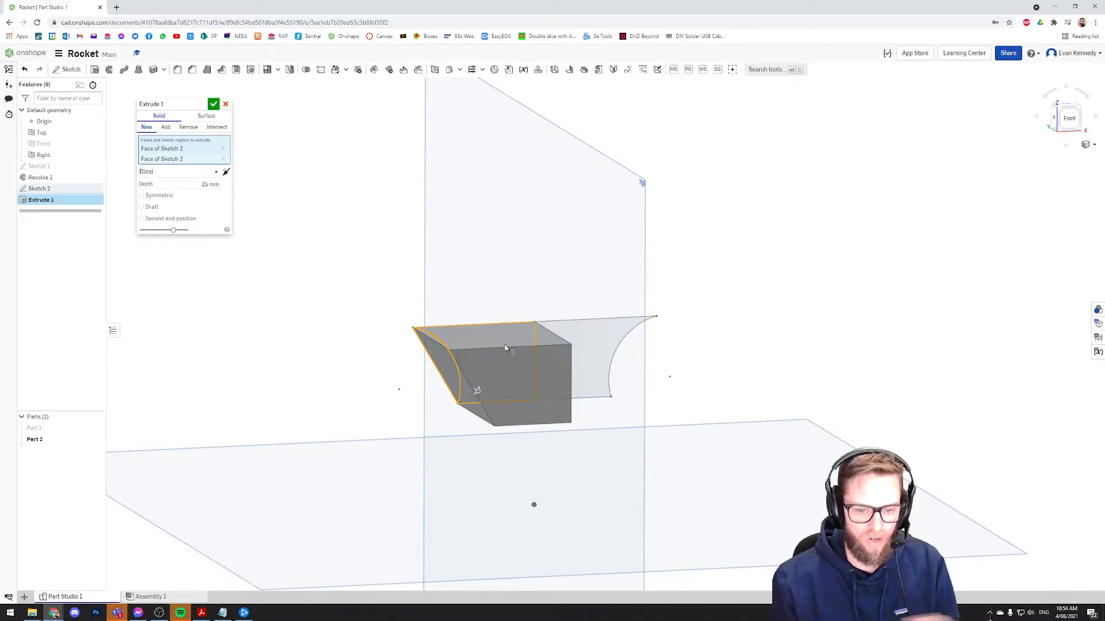
{"action": "left_click", "coordinate": [195, 184]}
{"action": "type", "text": "2"}
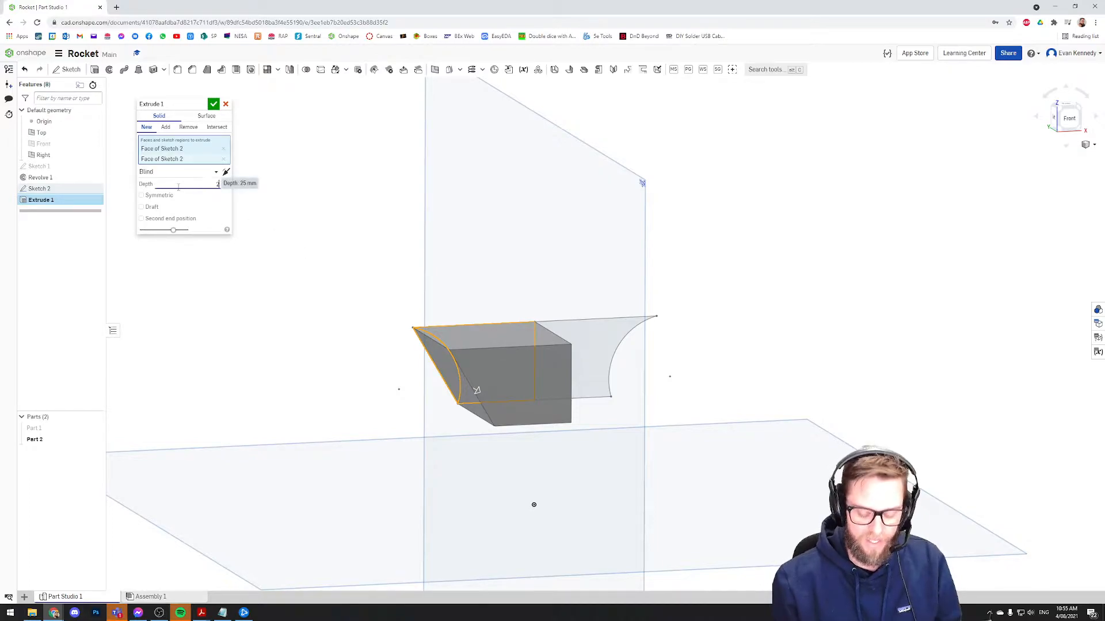
{"action": "key", "text": "Return"}
{"action": "left_click", "coordinate": [141, 196]}
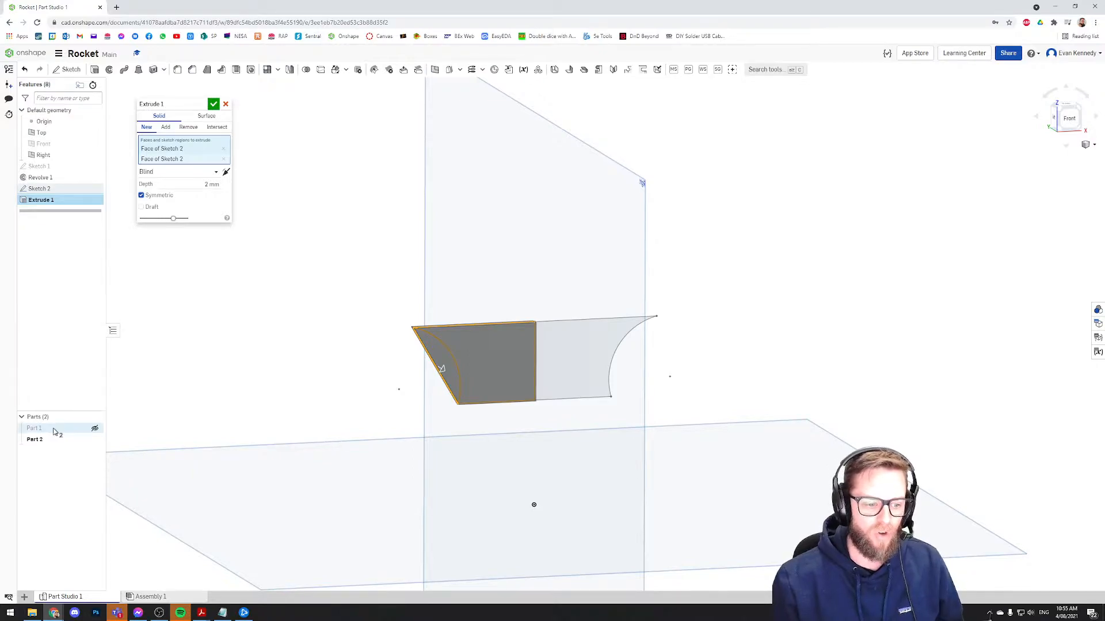
Set the fin extrusion to add to the rocket body with Part 1 as merge scope, show Part 1 again and finish the extrusion.
{"action": "left_click", "coordinate": [165, 127]}
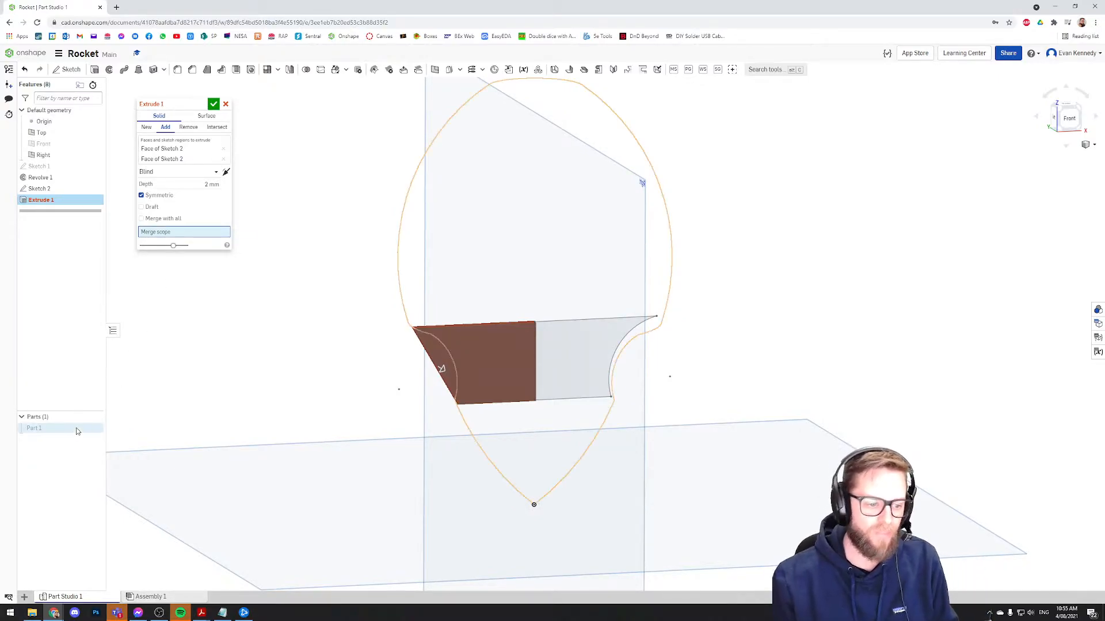
{"action": "left_click", "coordinate": [95, 431]}
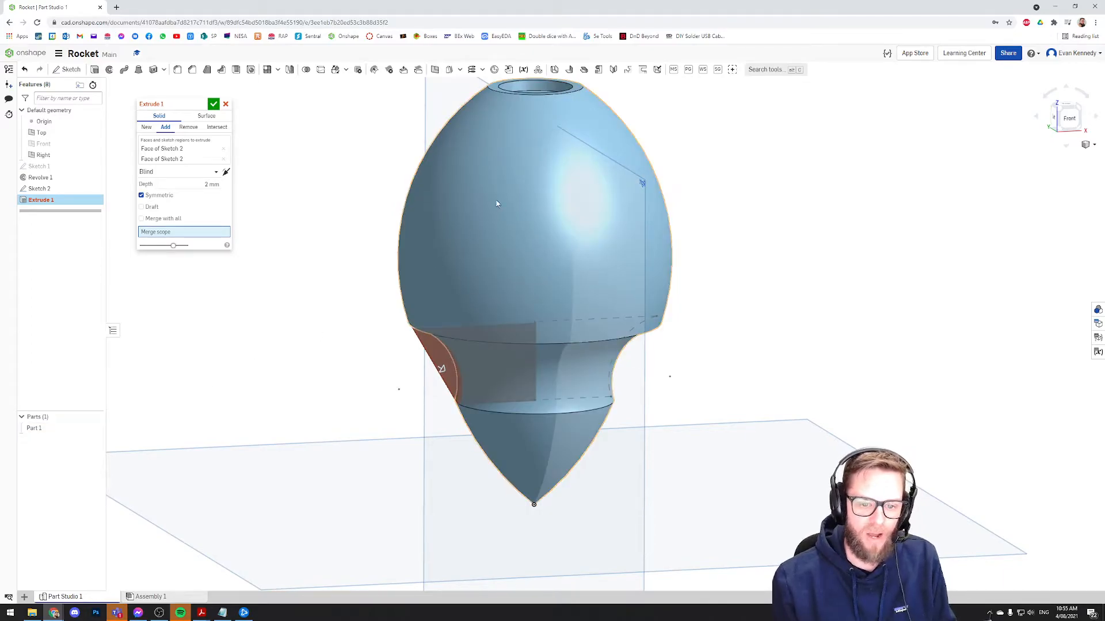
{"action": "left_click", "coordinate": [93, 430]}
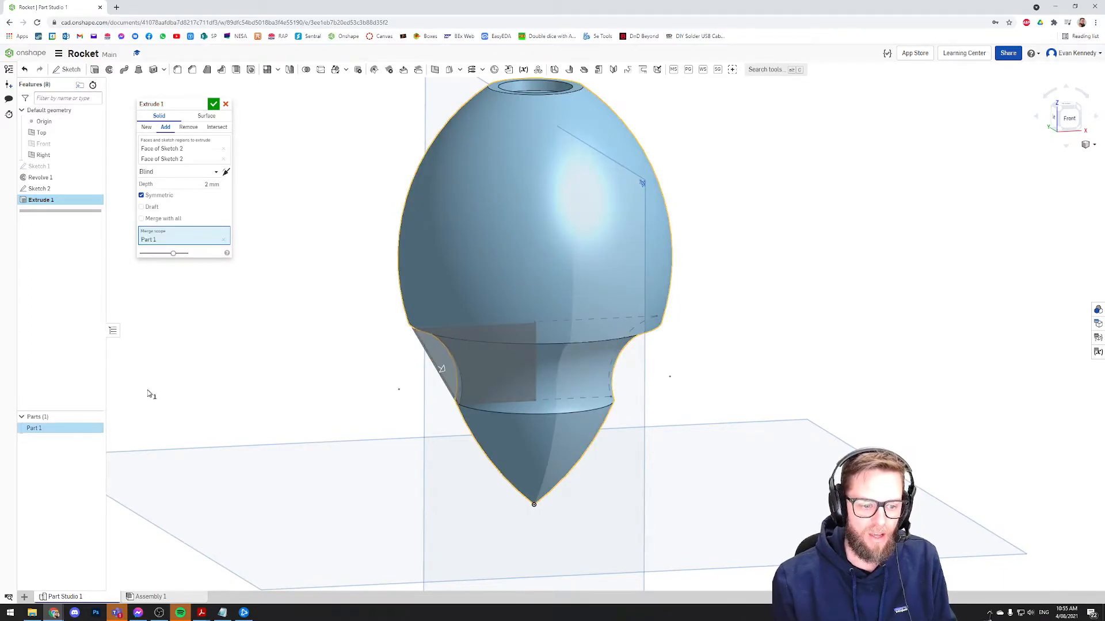
{"action": "left_click", "coordinate": [95, 430]}
{"action": "left_click", "coordinate": [223, 239]}
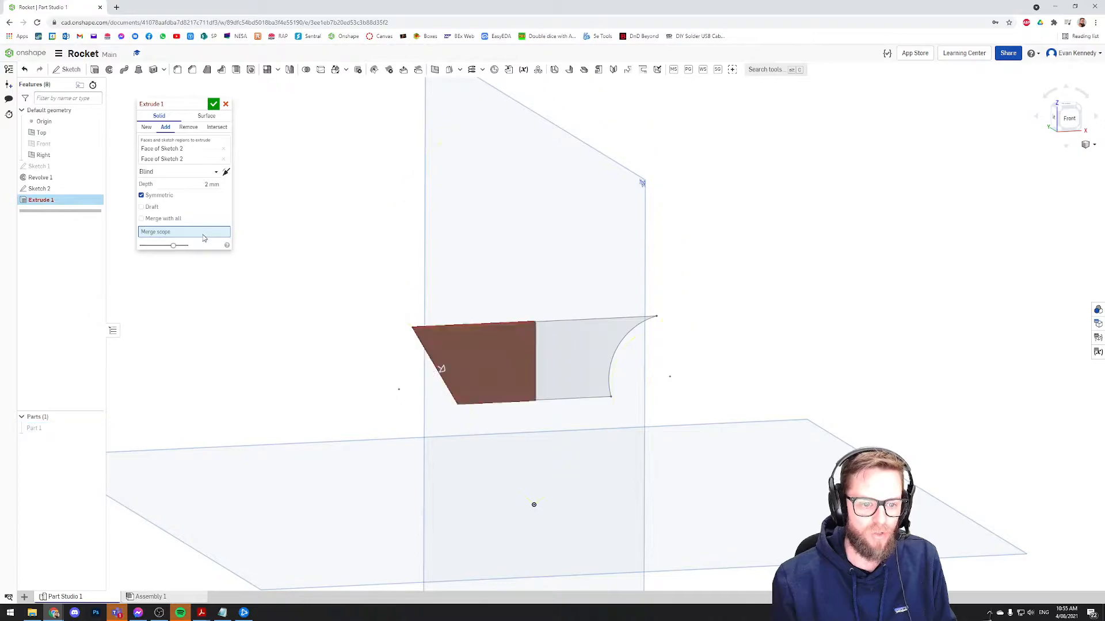
{"action": "left_click", "coordinate": [33, 430]}
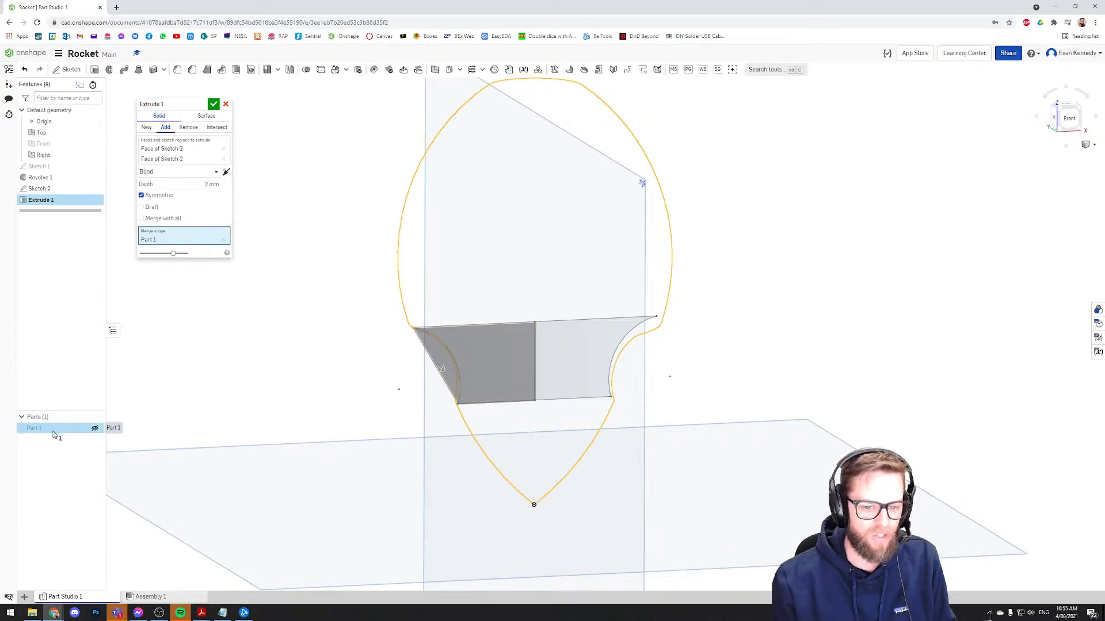
{"action": "left_click", "coordinate": [95, 428]}
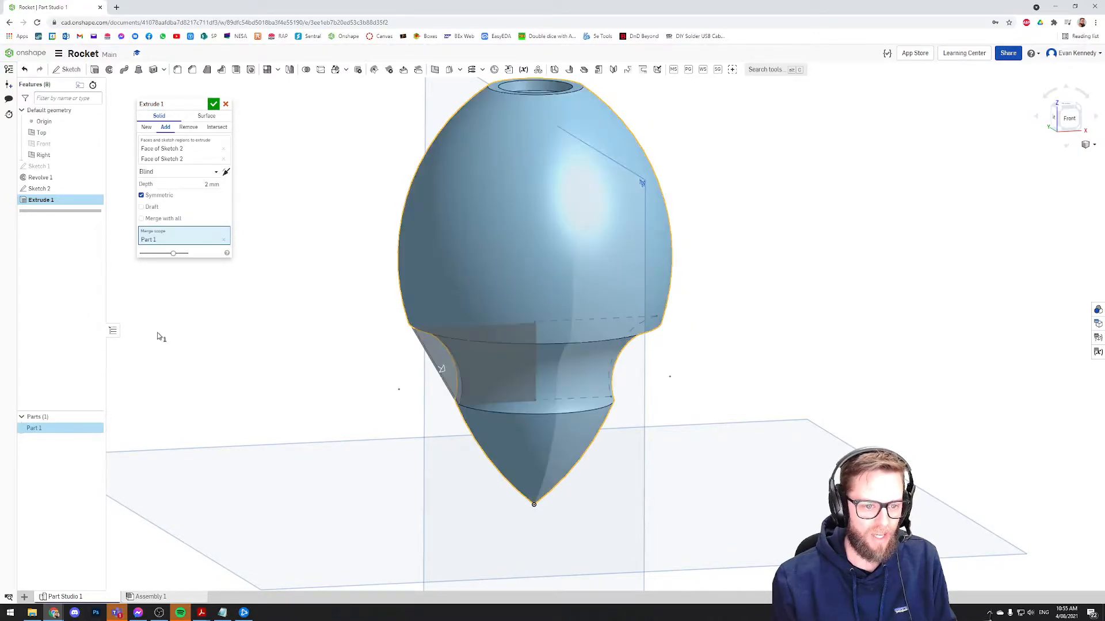
{"action": "left_click", "coordinate": [214, 104]}
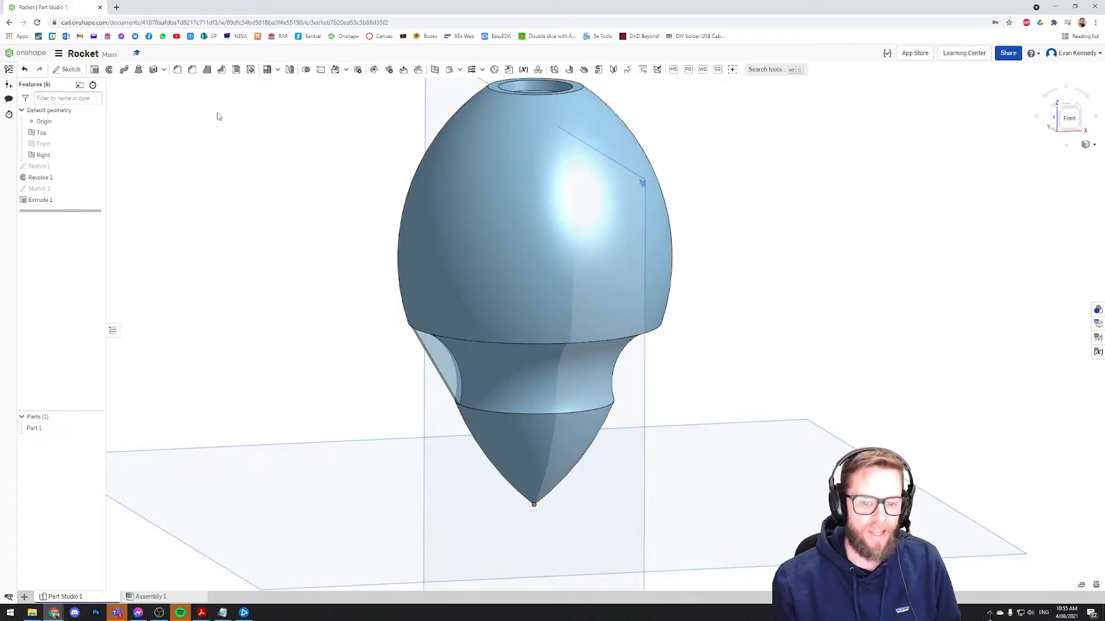
Examine the new fin's side face at the rocket's waist, comparing it with Sketch 2.
{"action": "scroll", "coordinate": [455, 380], "scroll_direction": "up", "scroll_amount": 5}
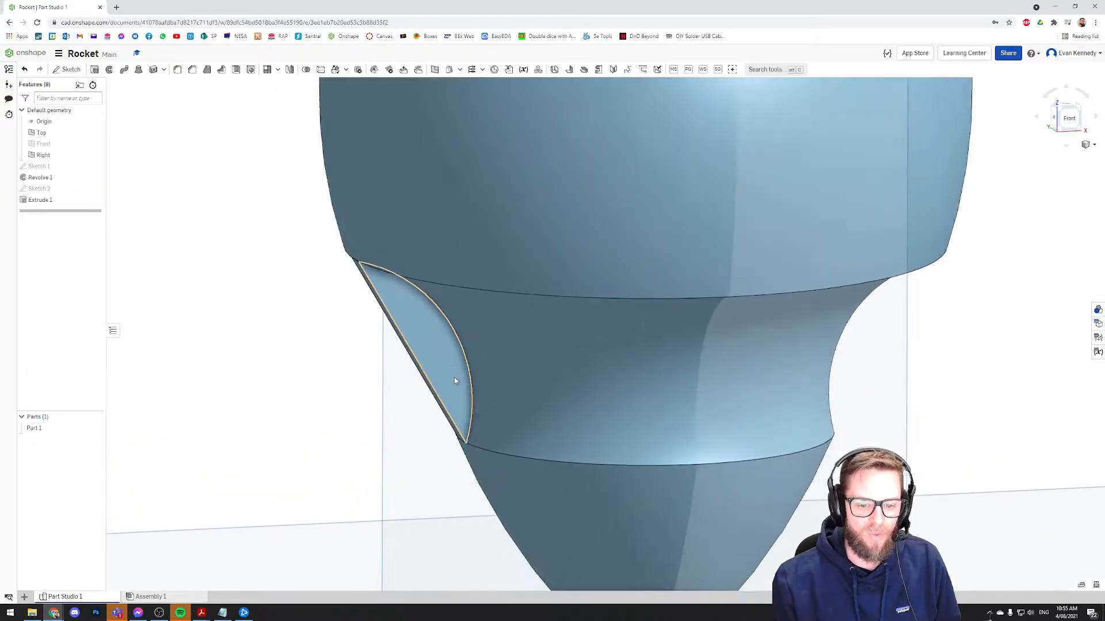
{"action": "left_click", "coordinate": [446, 359]}
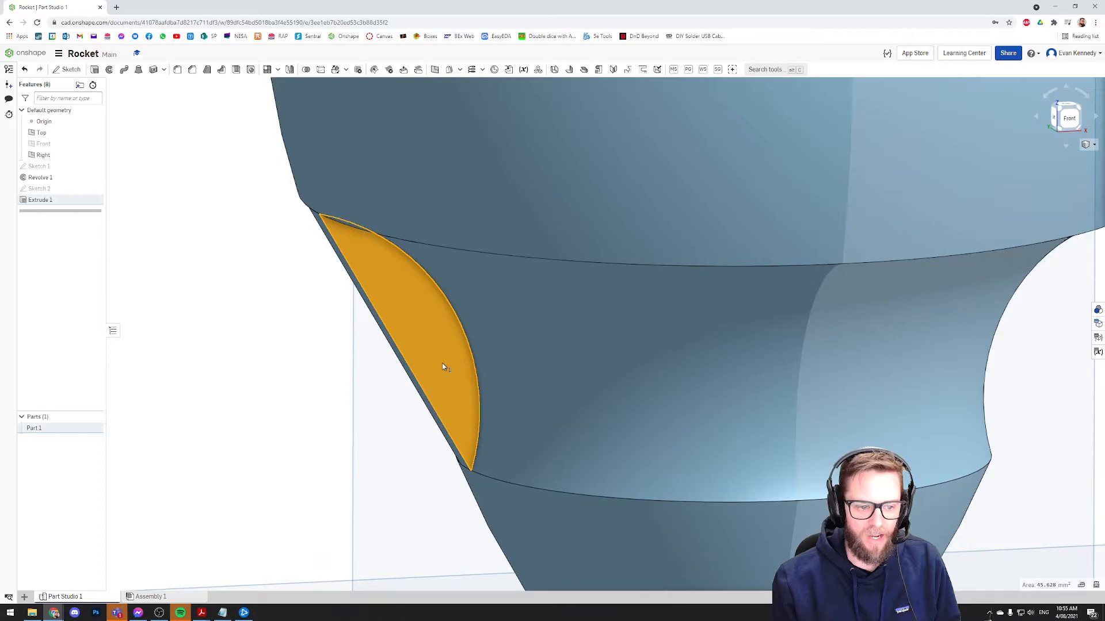
{"action": "left_click", "coordinate": [95, 190]}
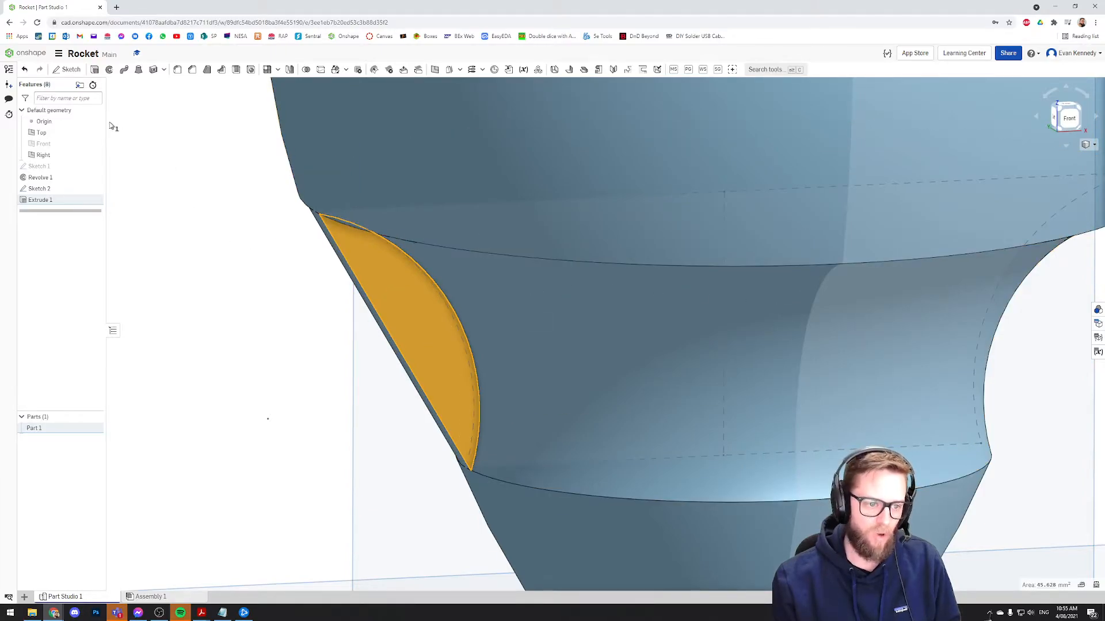
{"action": "left_click", "coordinate": [189, 190]}
{"action": "scroll", "coordinate": [249, 261], "scroll_direction": "up", "scroll_amount": 3}
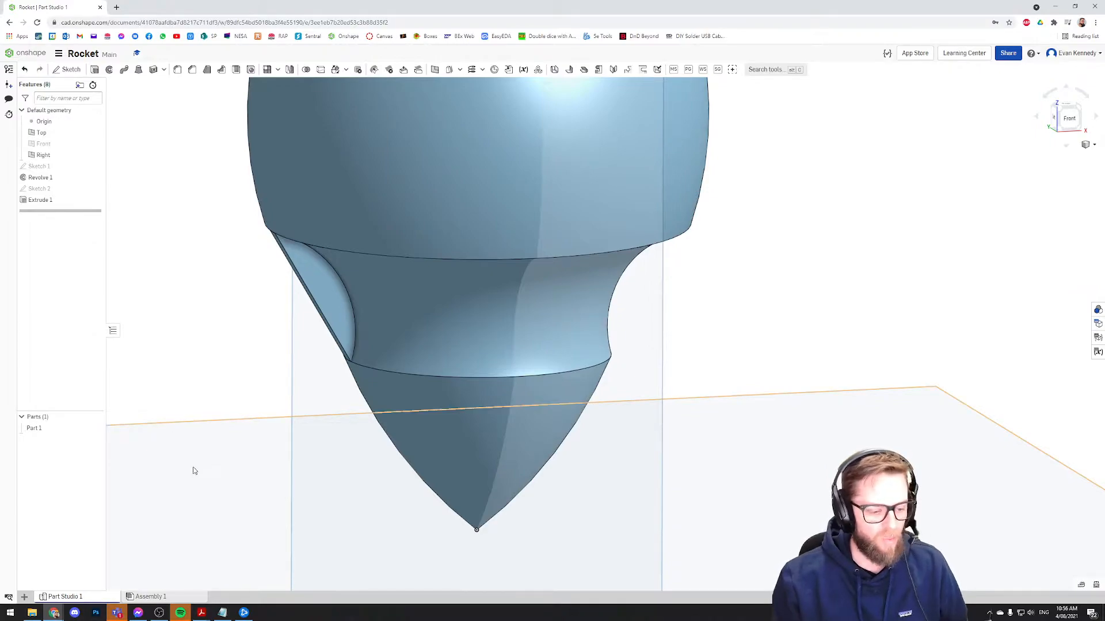
{"action": "left_click", "coordinate": [331, 291]}
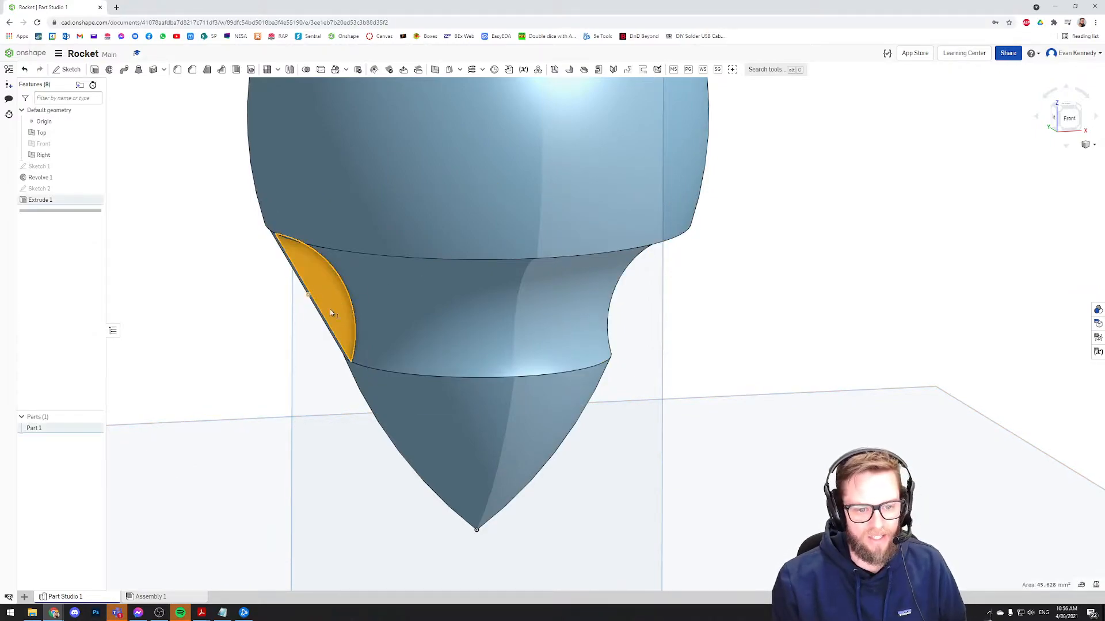
{"action": "left_click", "coordinate": [243, 265]}
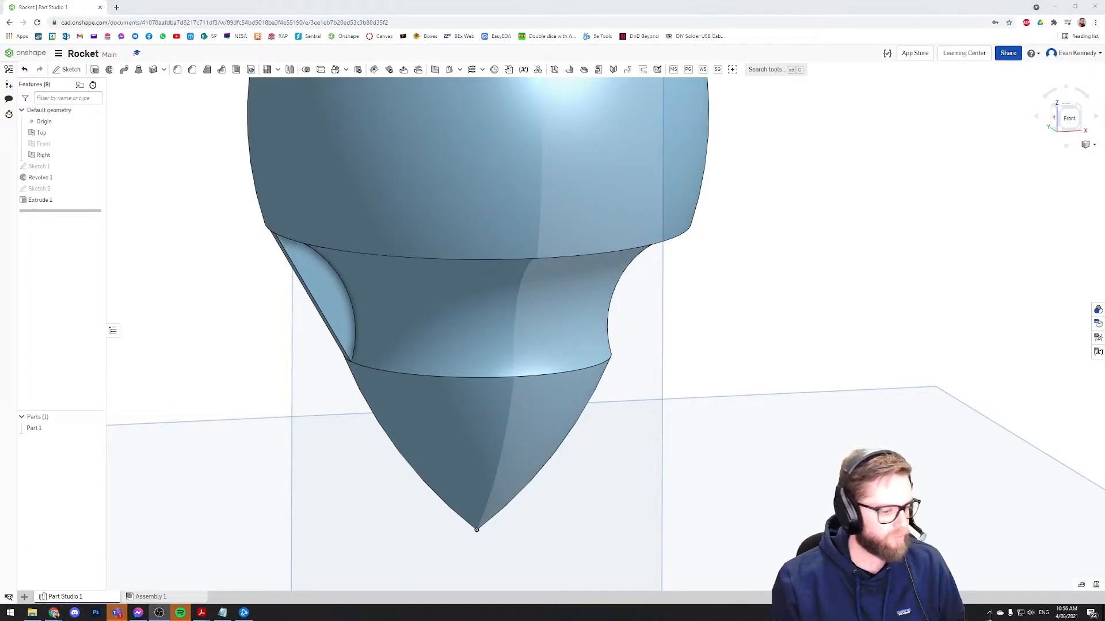
{"action": "key", "text": "alt+Tab"}
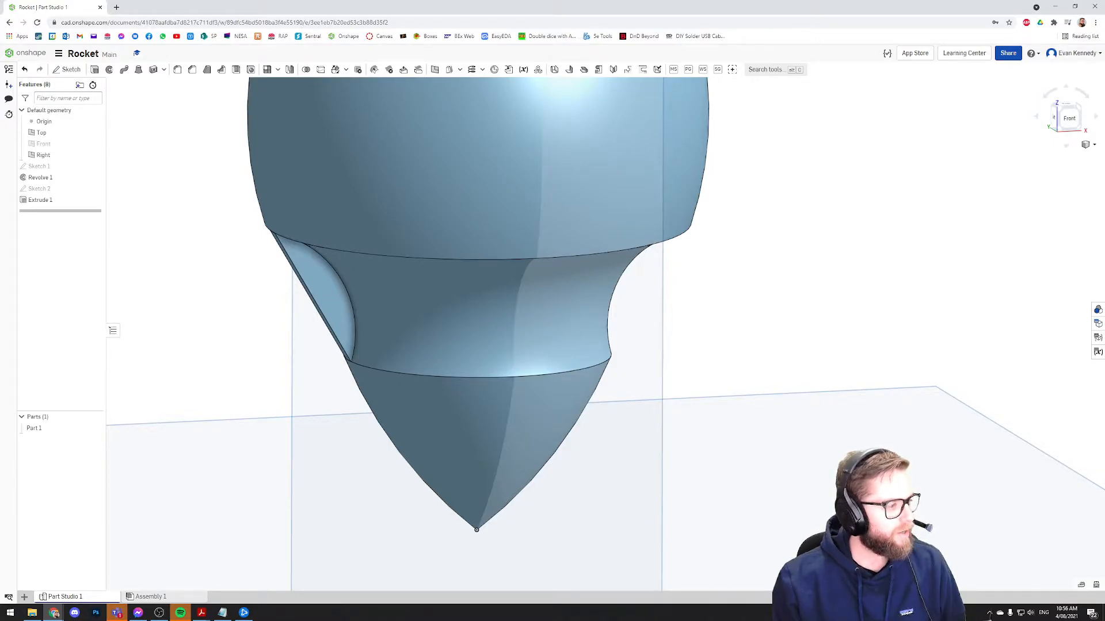
In a new sketch on the Front plane, draw a vertical line downward from the origin and dimension it to 5 mm.
{"action": "left_click", "coordinate": [1068, 118]}
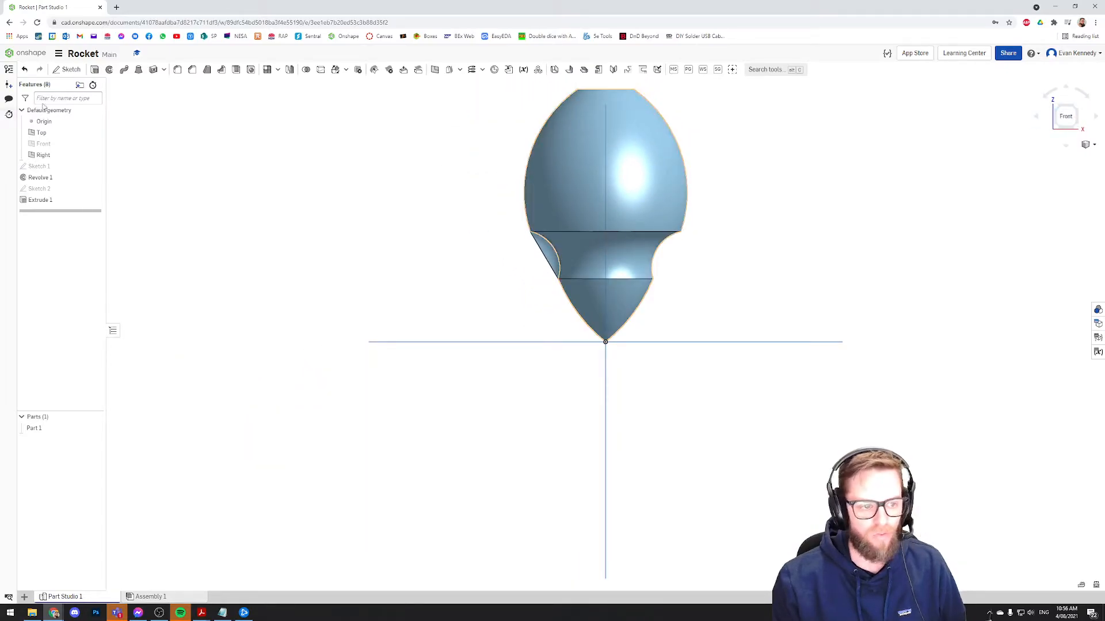
{"action": "left_click", "coordinate": [73, 70]}
{"action": "left_click", "coordinate": [58, 144]}
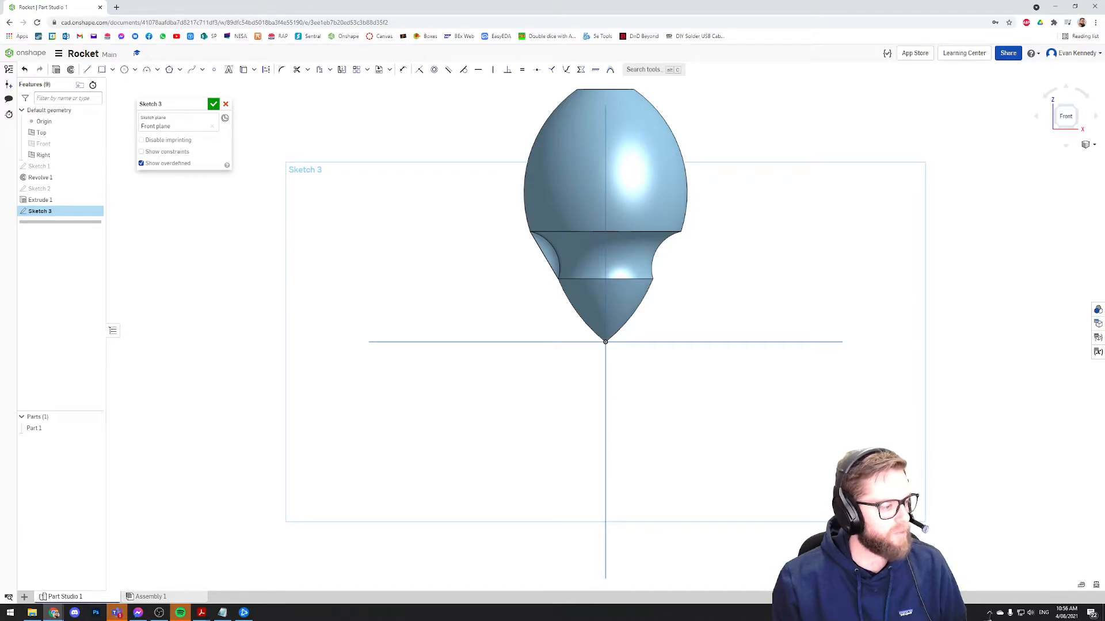
{"action": "key", "text": "l"}
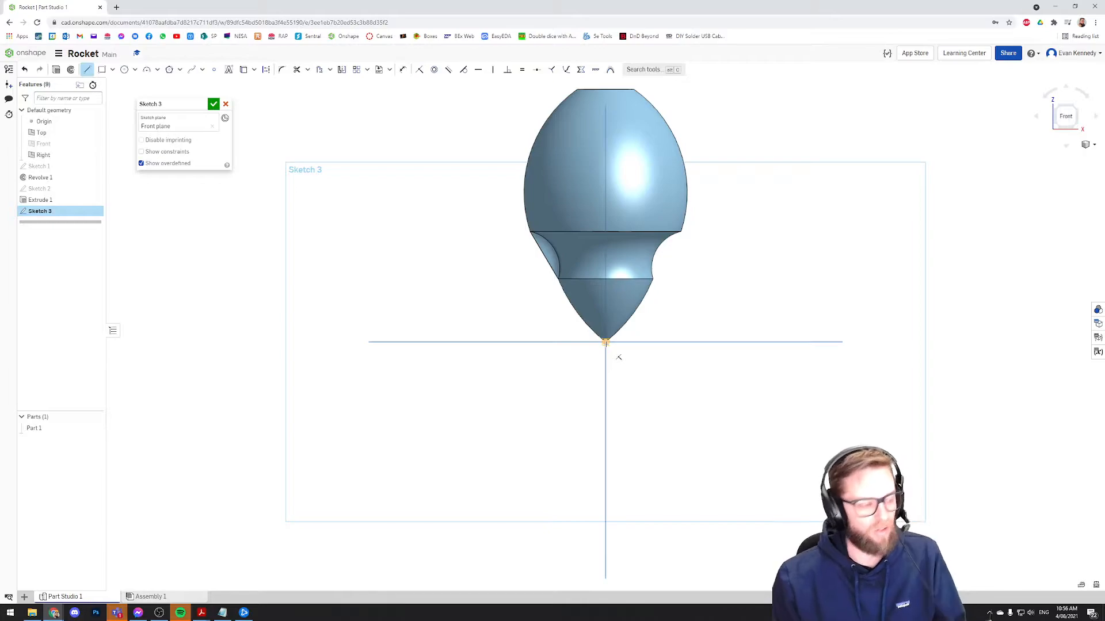
{"action": "left_click", "coordinate": [604, 343]}
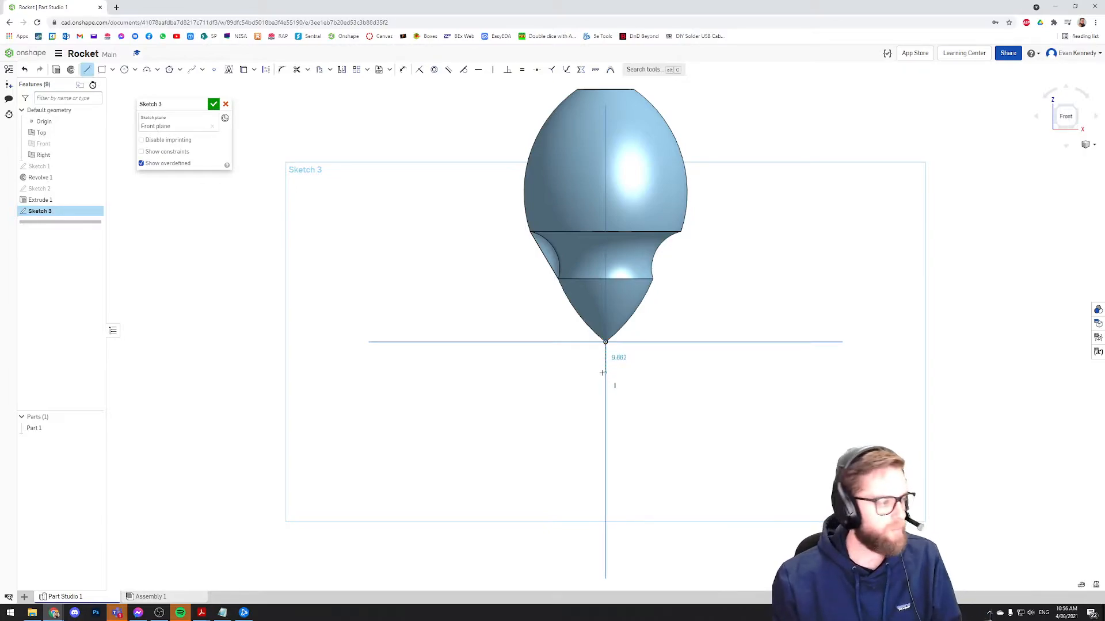
{"action": "left_click", "coordinate": [603, 373]}
{"action": "key", "text": "Escape"}
{"action": "key", "text": "d"}
{"action": "left_click", "coordinate": [605, 360]}
{"action": "left_click", "coordinate": [631, 359]}
{"action": "type", "text": "5"}
{"action": "key", "text": "Return"}
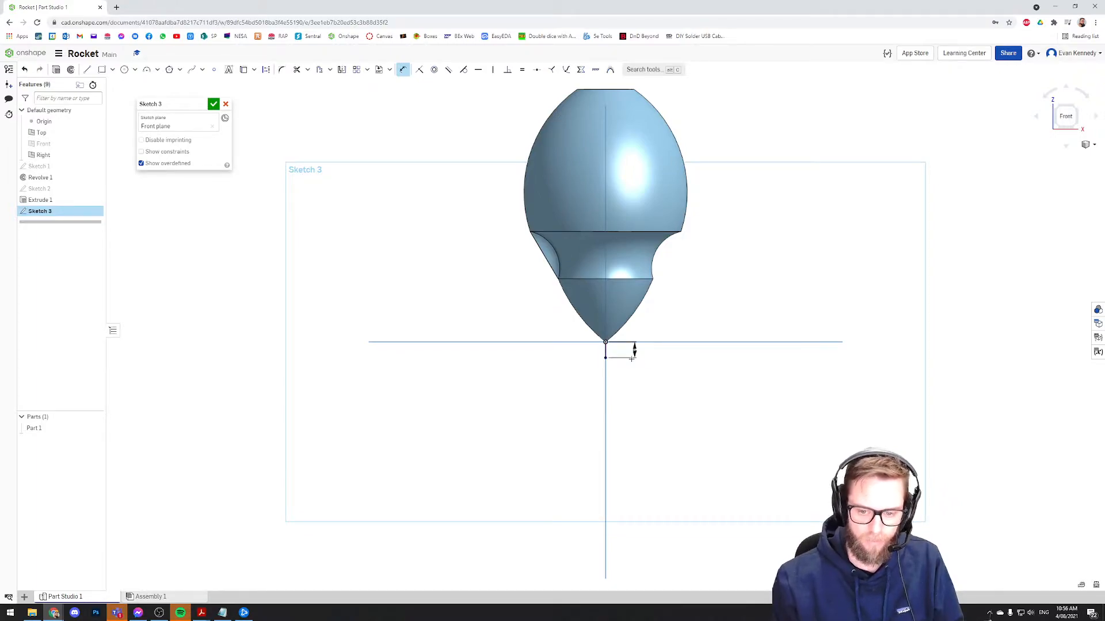
Draw a horizontal line leftward from the lower end of the 5 mm line and dimension it to 15 mm.
{"action": "key", "text": "l"}
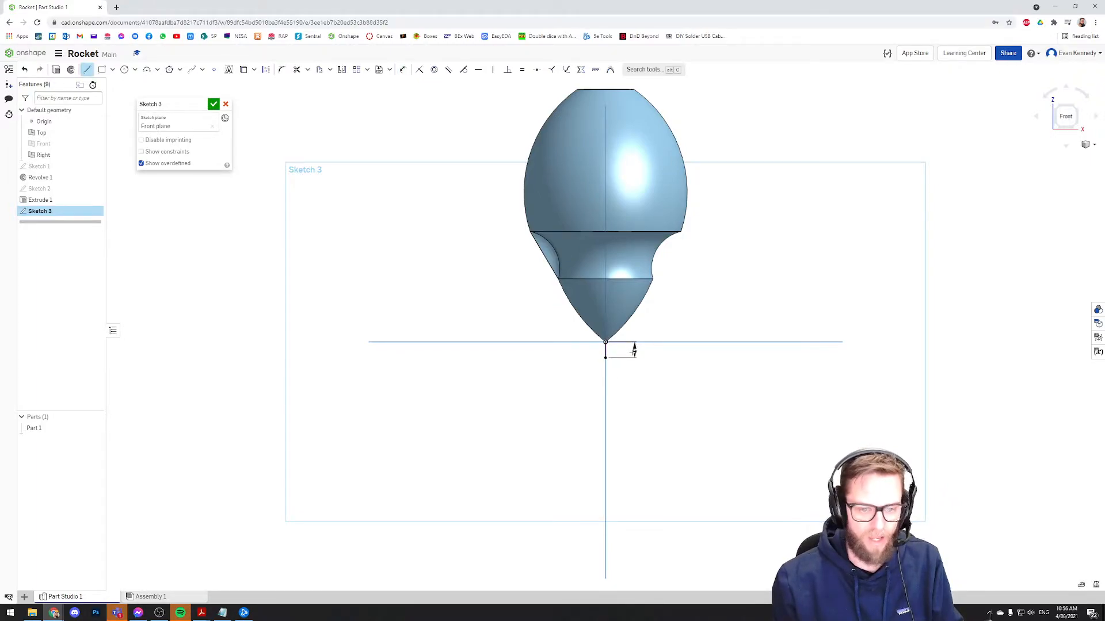
{"action": "scroll", "coordinate": [634, 351], "scroll_direction": "up", "scroll_amount": 4}
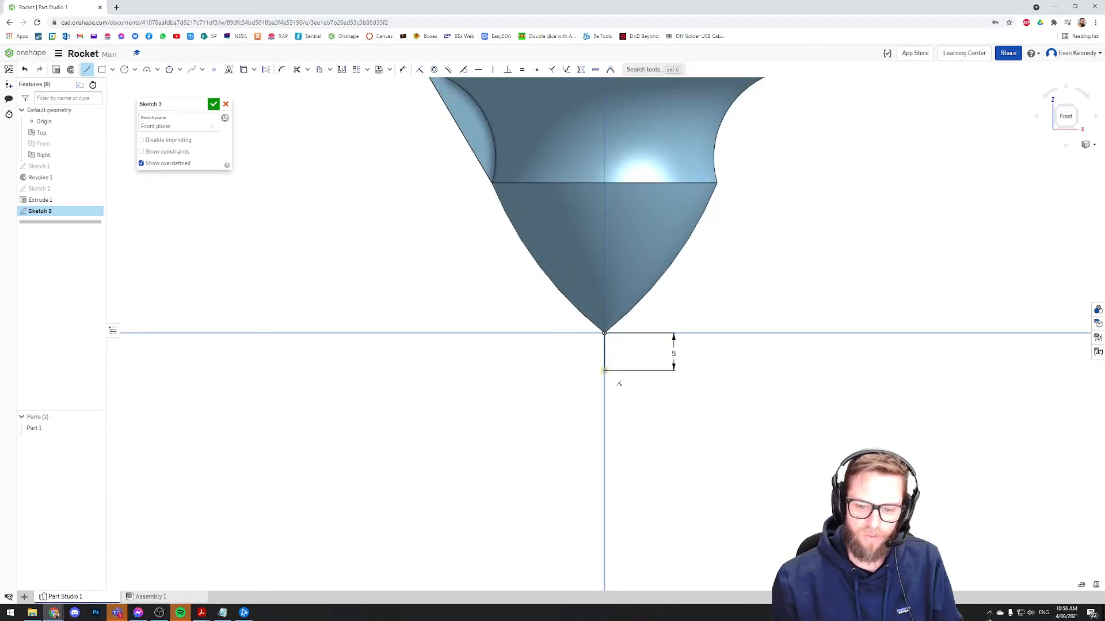
{"action": "left_click", "coordinate": [472, 370]}
{"action": "key", "text": "Escape"}
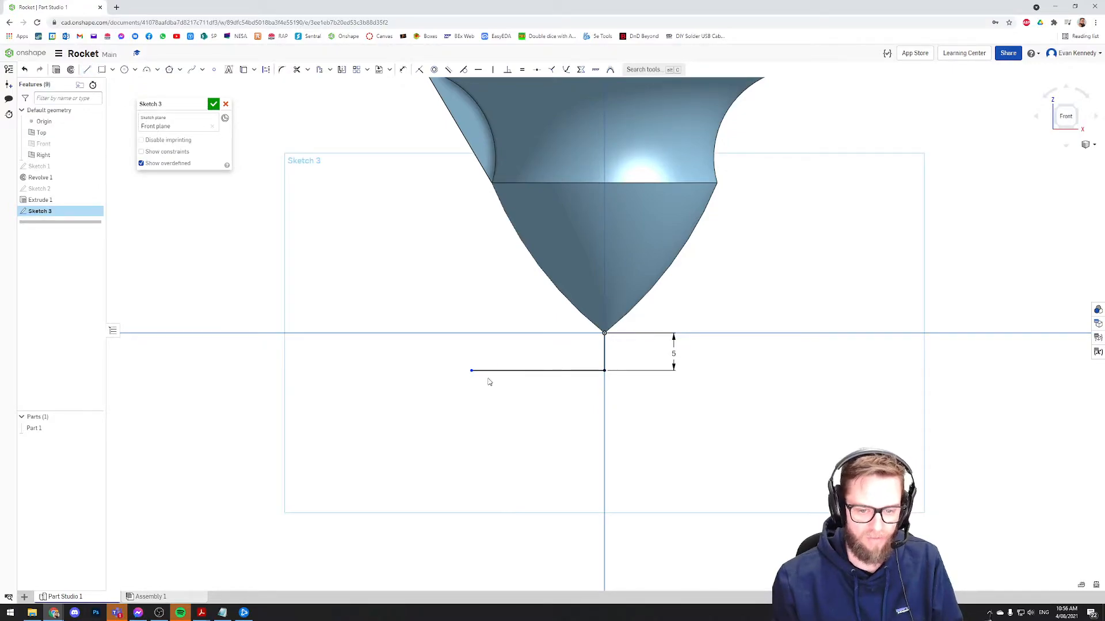
{"action": "key", "text": "d"}
{"action": "left_click", "coordinate": [528, 371]}
{"action": "left_click", "coordinate": [528, 398]}
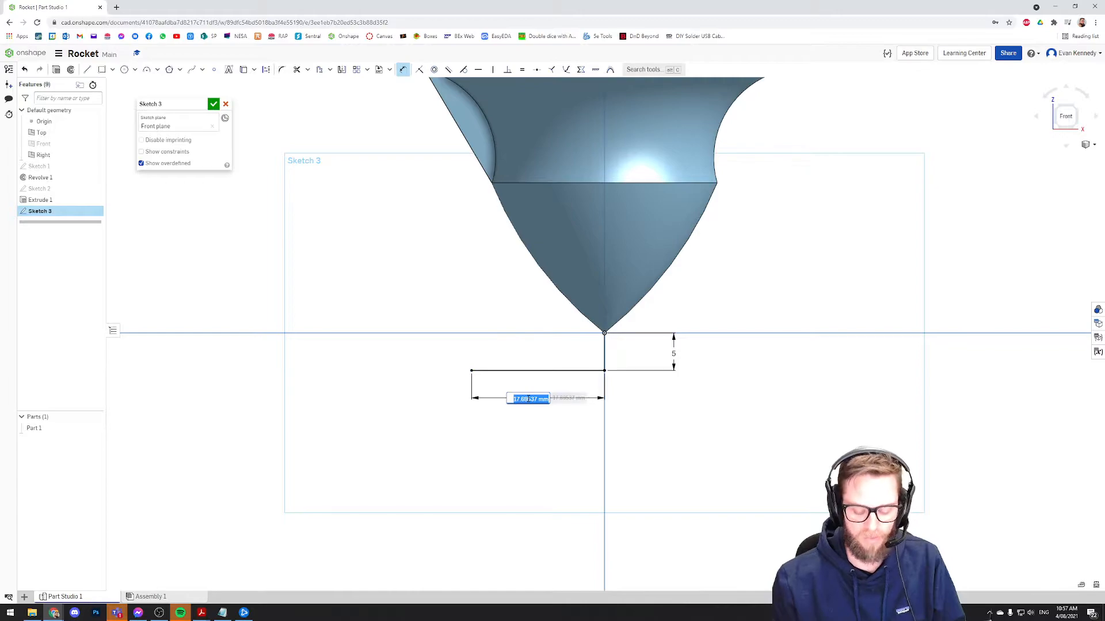
{"action": "type", "text": "15"}
{"action": "key", "text": "Return"}
Draw a vertical line upward from the left end of the 15 mm line and dimension it to 10 mm.
{"action": "key", "text": "l"}
{"action": "left_click", "coordinate": [492, 371]}
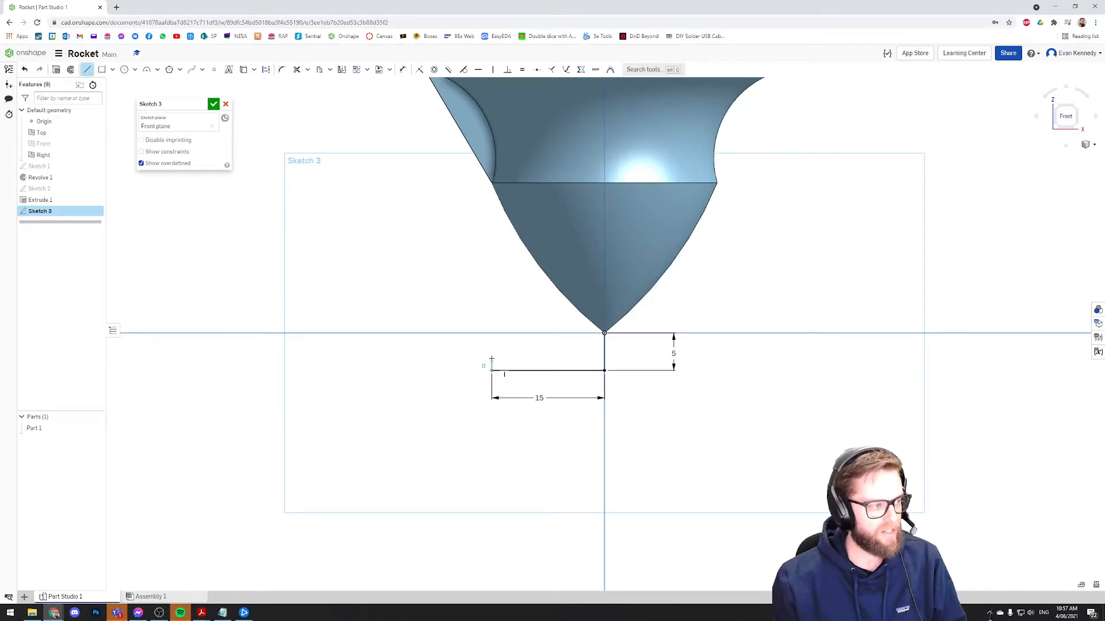
{"action": "left_click", "coordinate": [492, 303]}
{"action": "key", "text": "Escape"}
{"action": "key", "text": "d"}
{"action": "left_click", "coordinate": [492, 331]}
{"action": "left_click", "coordinate": [459, 330]}
{"action": "type", "text": "10"}
{"action": "key", "text": "Return"}
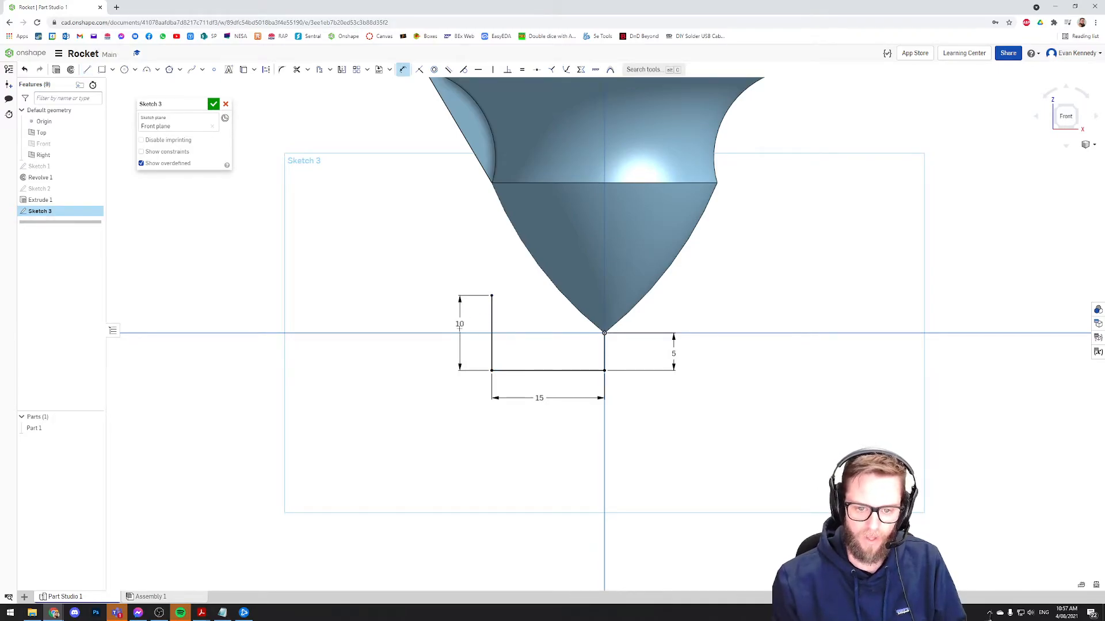
Draw a horizontal line leftward from the top of the 10 mm vertical line and dimension its length to 10 mm.
{"action": "key", "text": "l"}
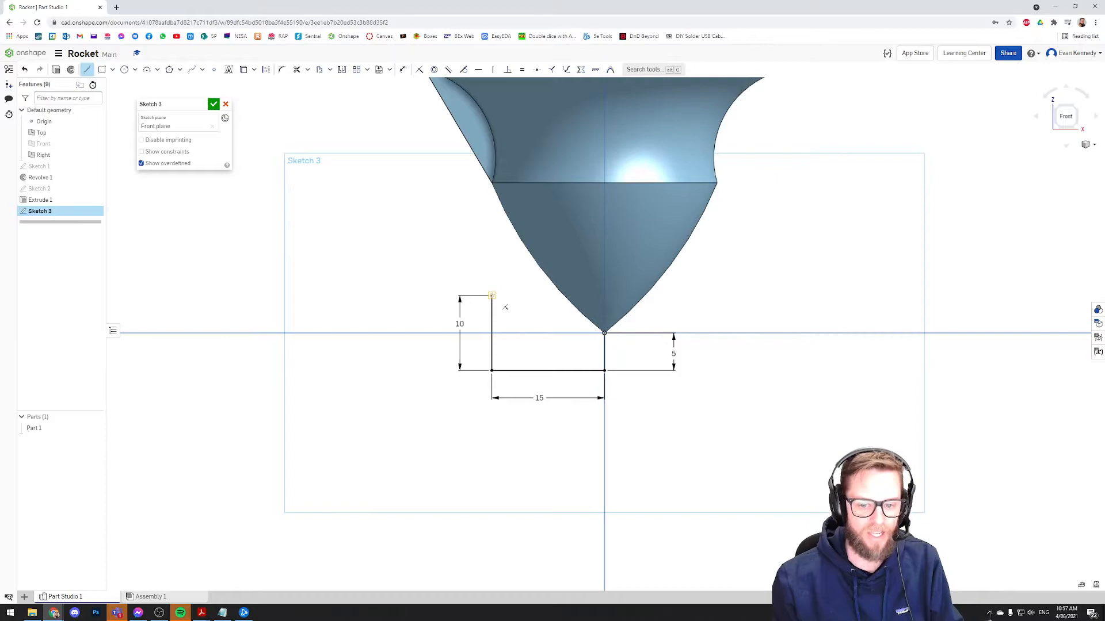
{"action": "left_click", "coordinate": [492, 296]}
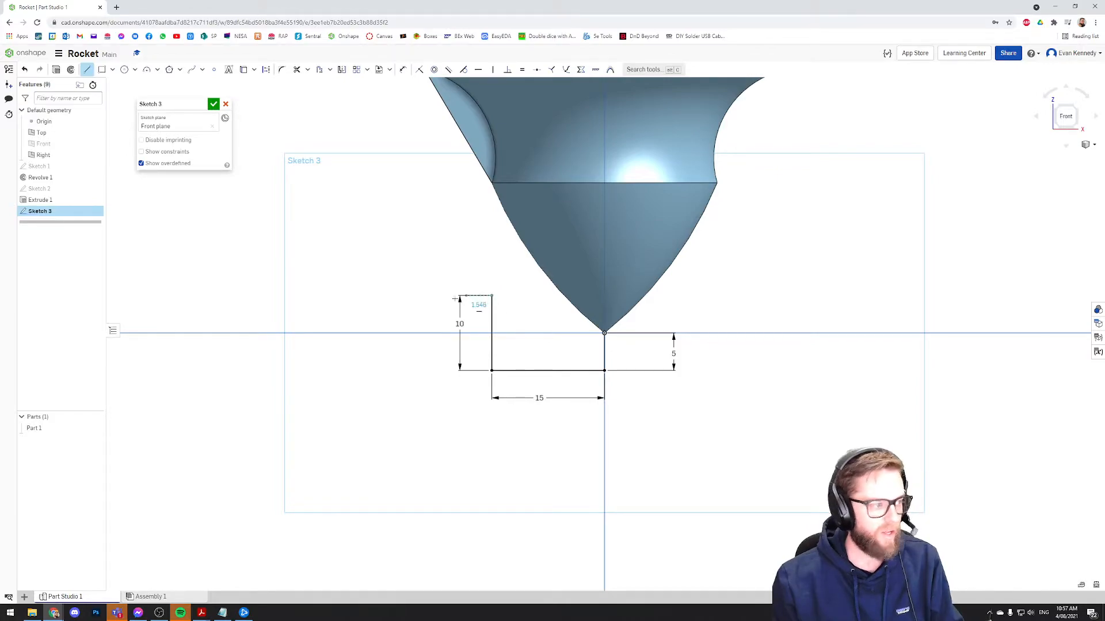
{"action": "left_click", "coordinate": [419, 296]}
{"action": "key", "text": "Escape"}
{"action": "key", "text": "d"}
{"action": "left_click", "coordinate": [439, 297]}
{"action": "left_click", "coordinate": [446, 263]}
{"action": "type", "text": "10"}
{"action": "key", "text": "Return"}
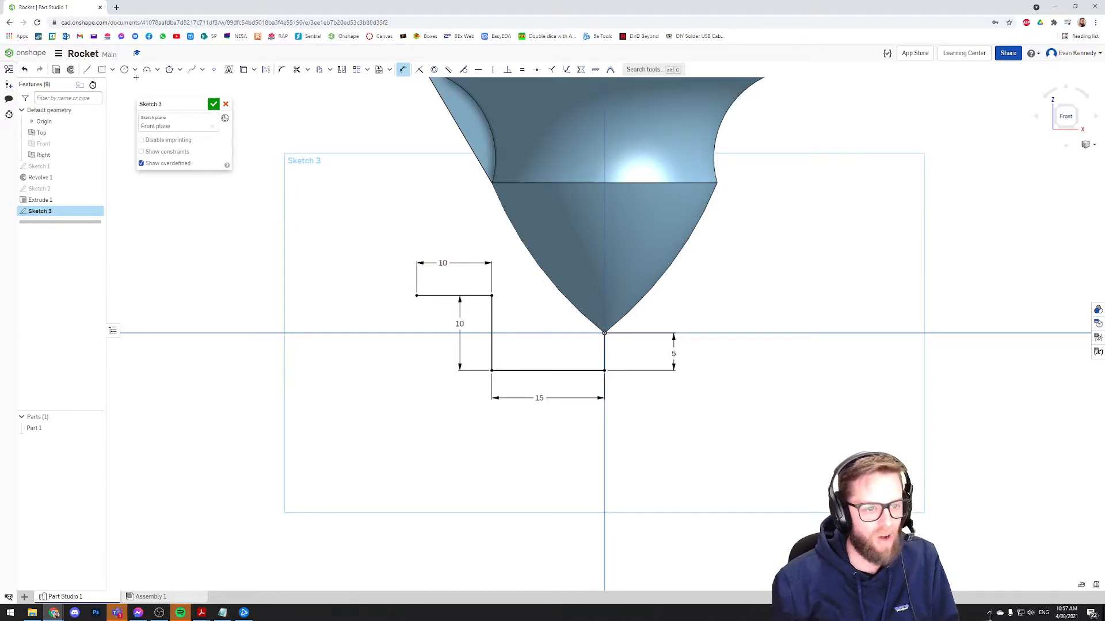
Draw a circle centred on the corner between the 15 mm line and the 10 mm vertical line, and dimension its diameter to 5 mm.
{"action": "left_click", "coordinate": [125, 70]}
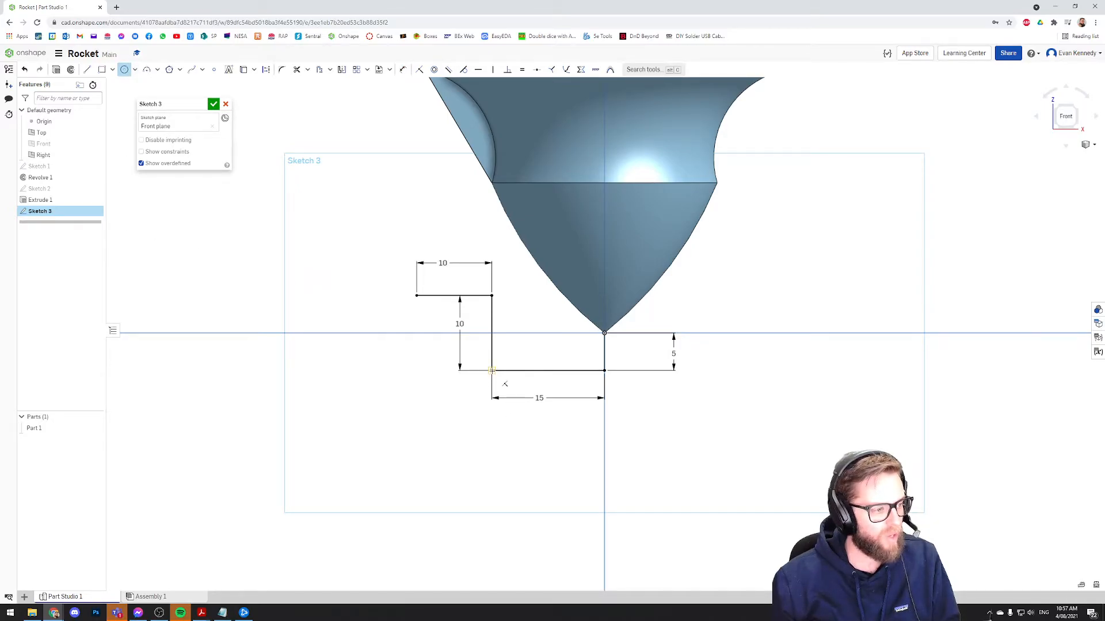
{"action": "left_click", "coordinate": [492, 371]}
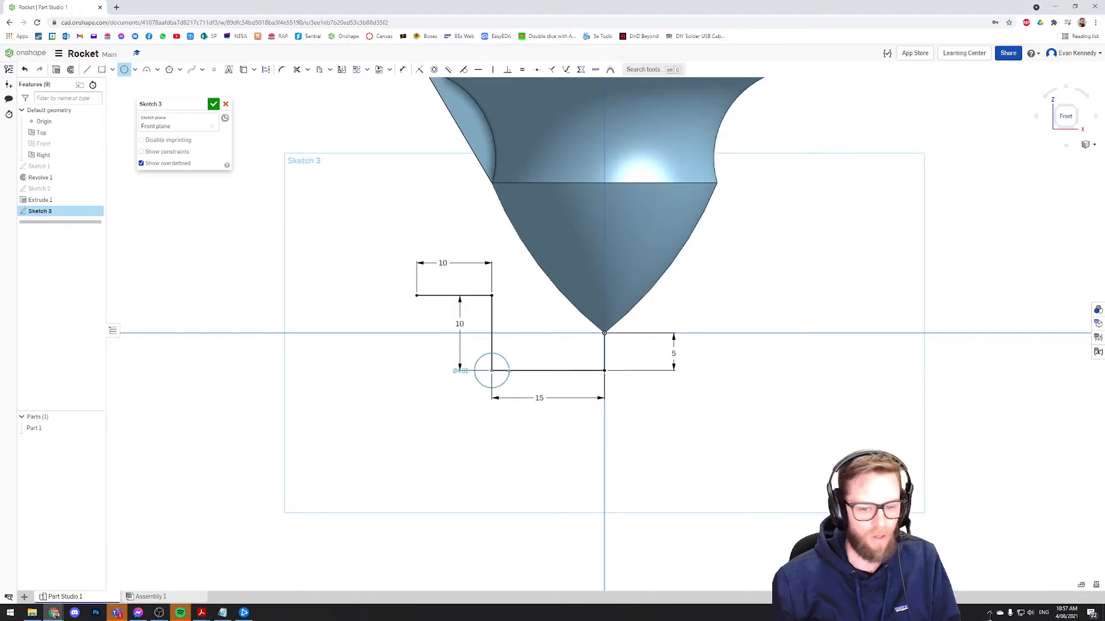
{"action": "left_click", "coordinate": [509, 371]}
{"action": "key", "text": "d"}
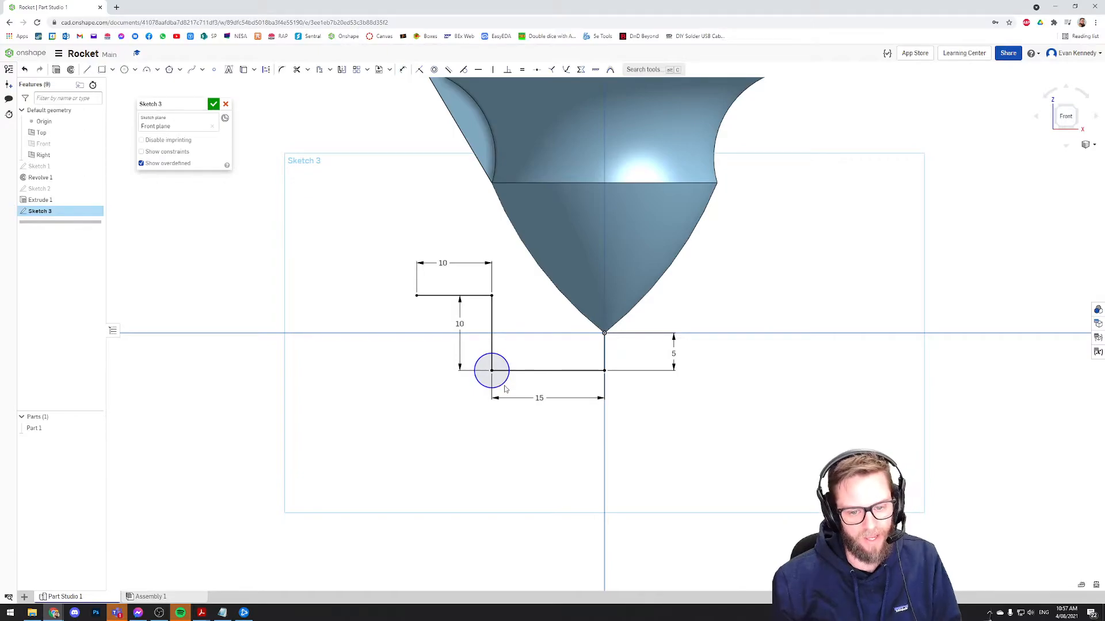
{"action": "left_click", "coordinate": [504, 383]}
{"action": "type", "text": "5"}
{"action": "key", "text": "Return"}
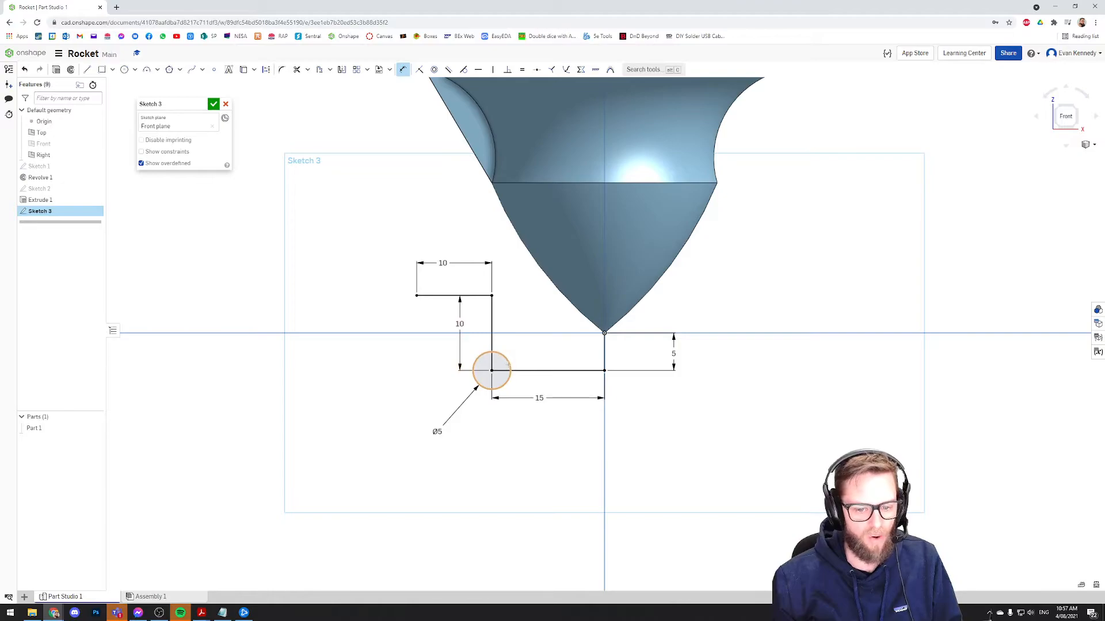
Draw a horizontal line from the 5 mm circle's centre to its left edge and trim away the circle's upper half.
{"action": "key", "text": "l"}
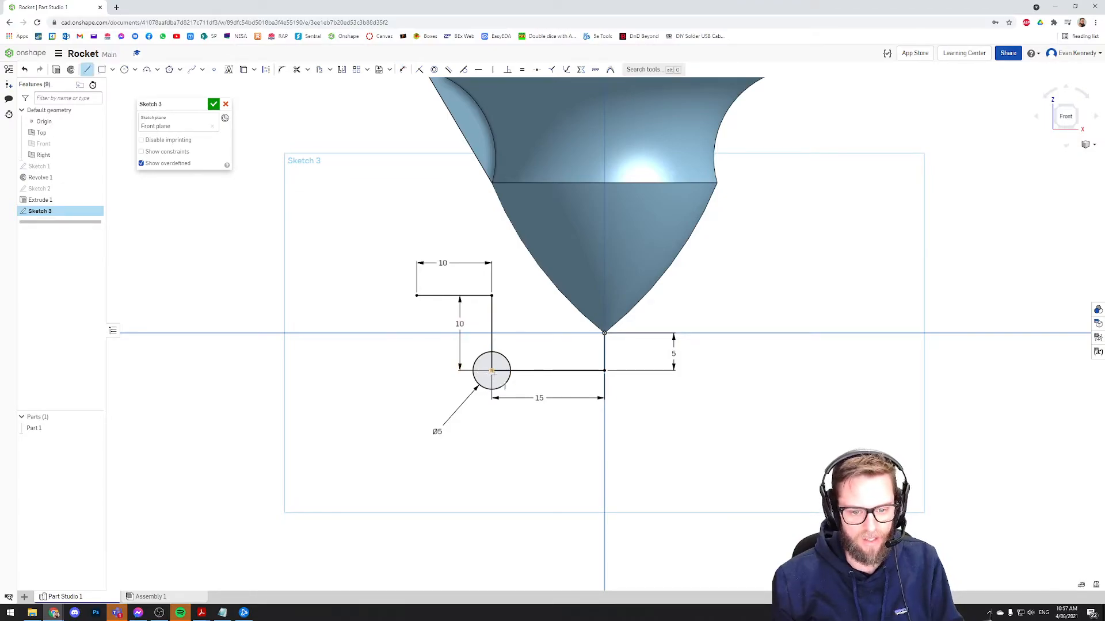
{"action": "left_click", "coordinate": [492, 371]}
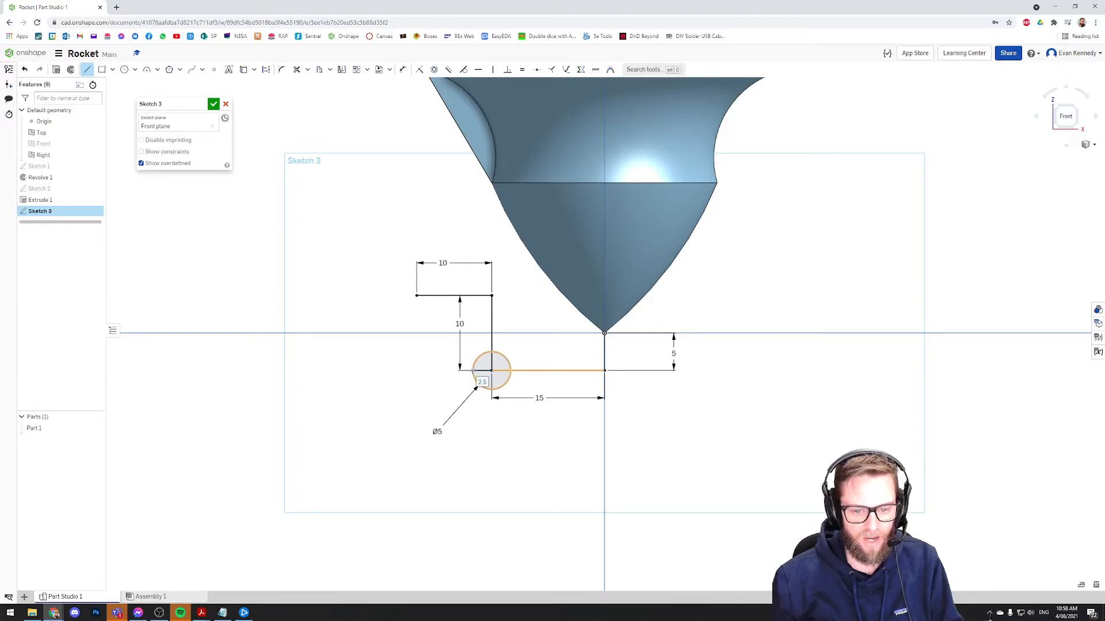
{"action": "key", "text": "Escape"}
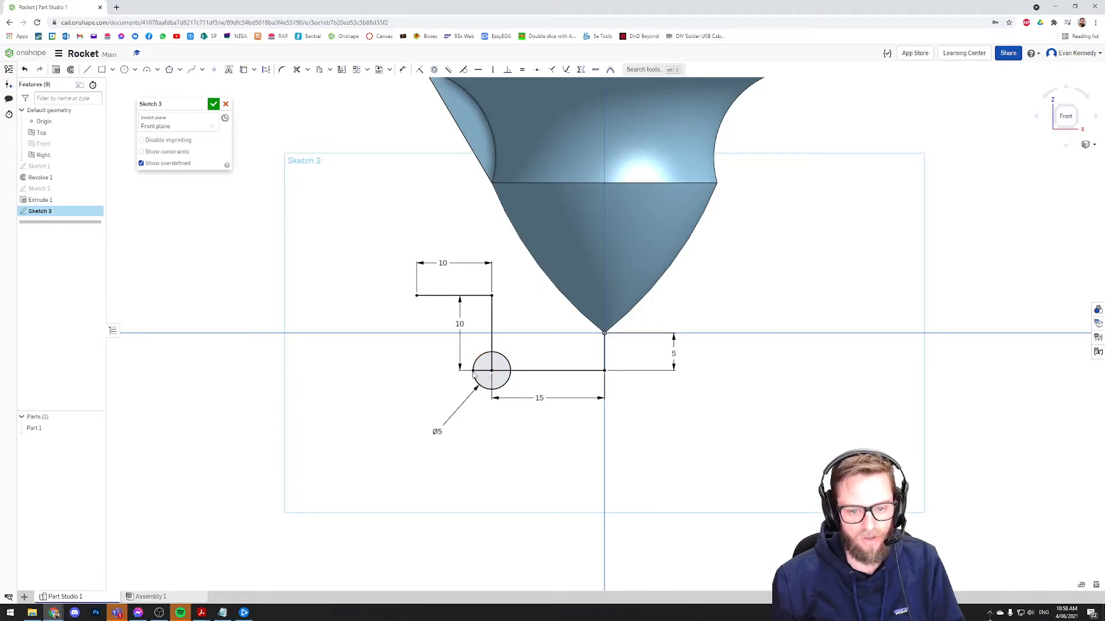
{"action": "left_click", "coordinate": [297, 69]}
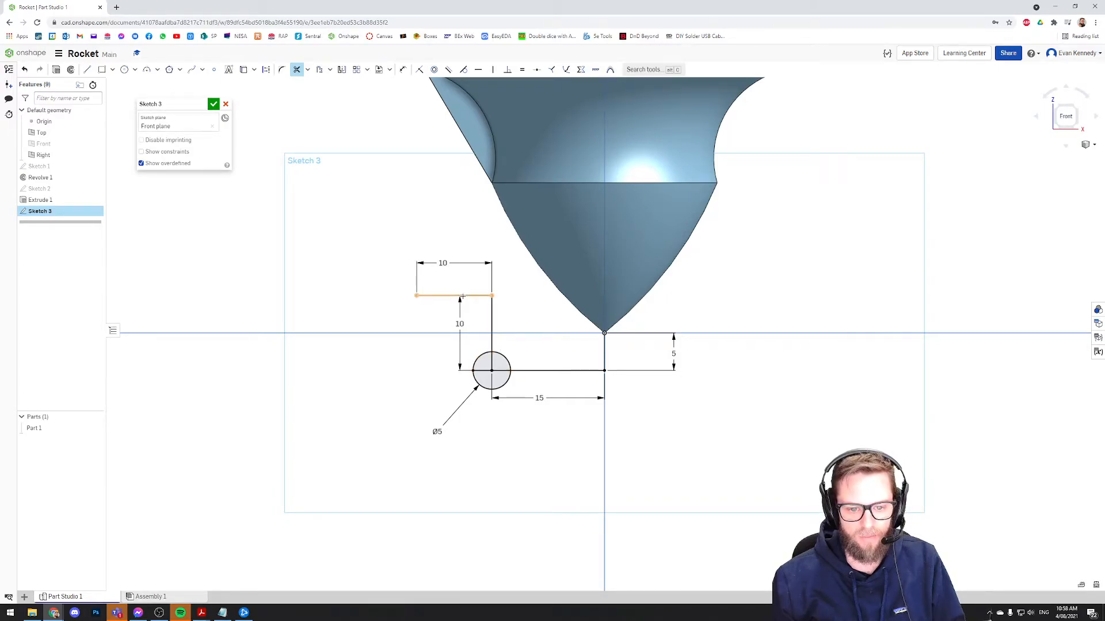
{"action": "left_click", "coordinate": [477, 357]}
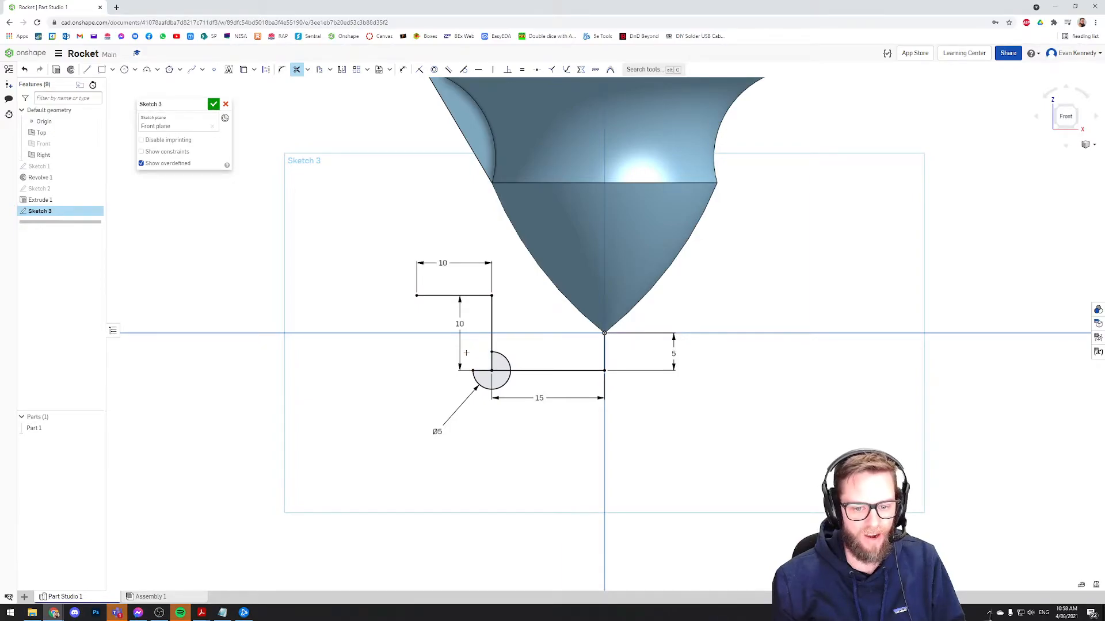
{"action": "left_click", "coordinate": [504, 358]}
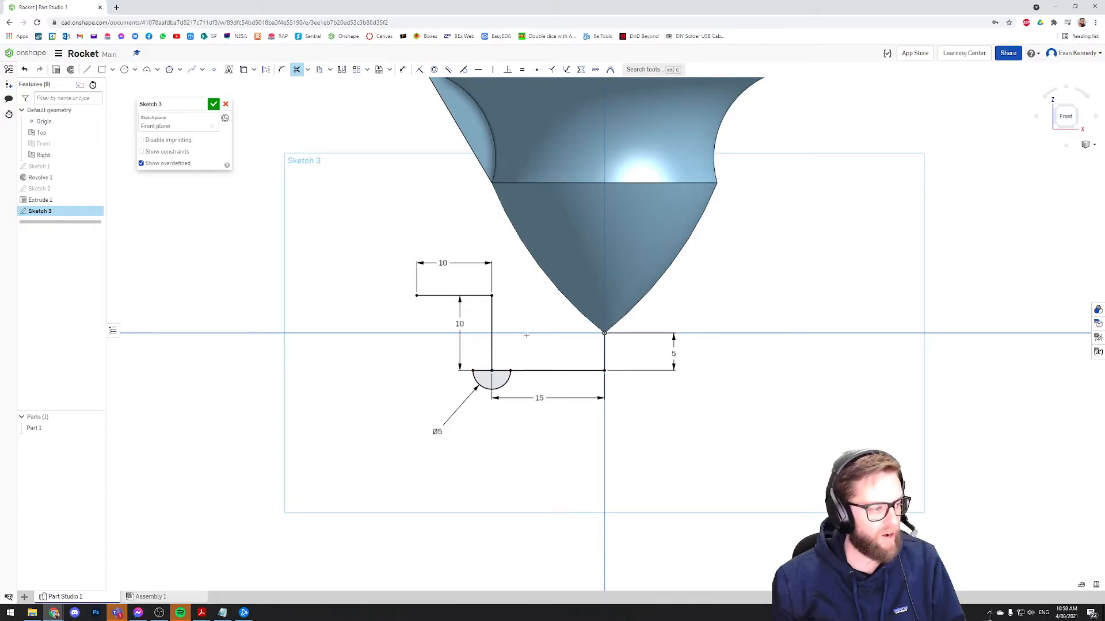
{"action": "key", "text": "Escape"}
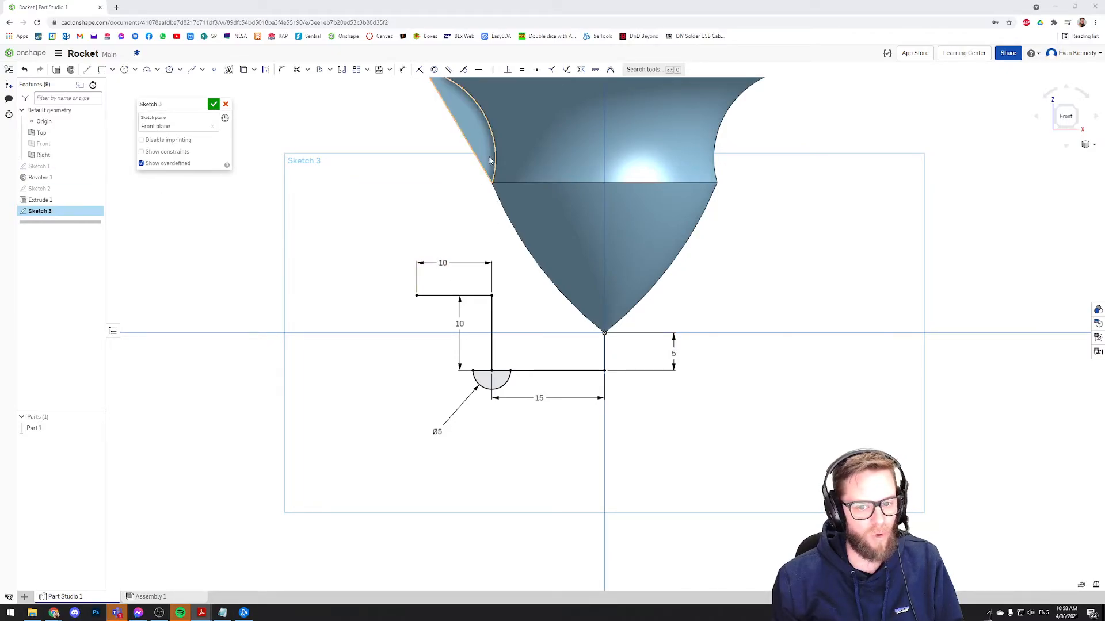
{"action": "left_click", "coordinate": [489, 183]}
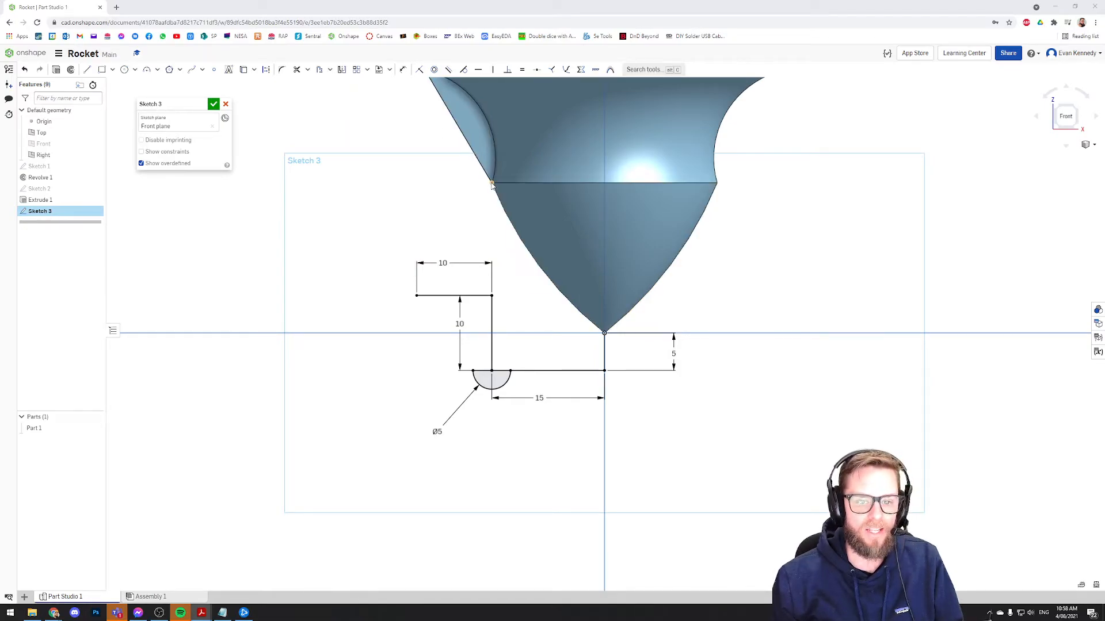
{"action": "left_click", "coordinate": [402, 200]}
{"action": "left_click", "coordinate": [146, 69]}
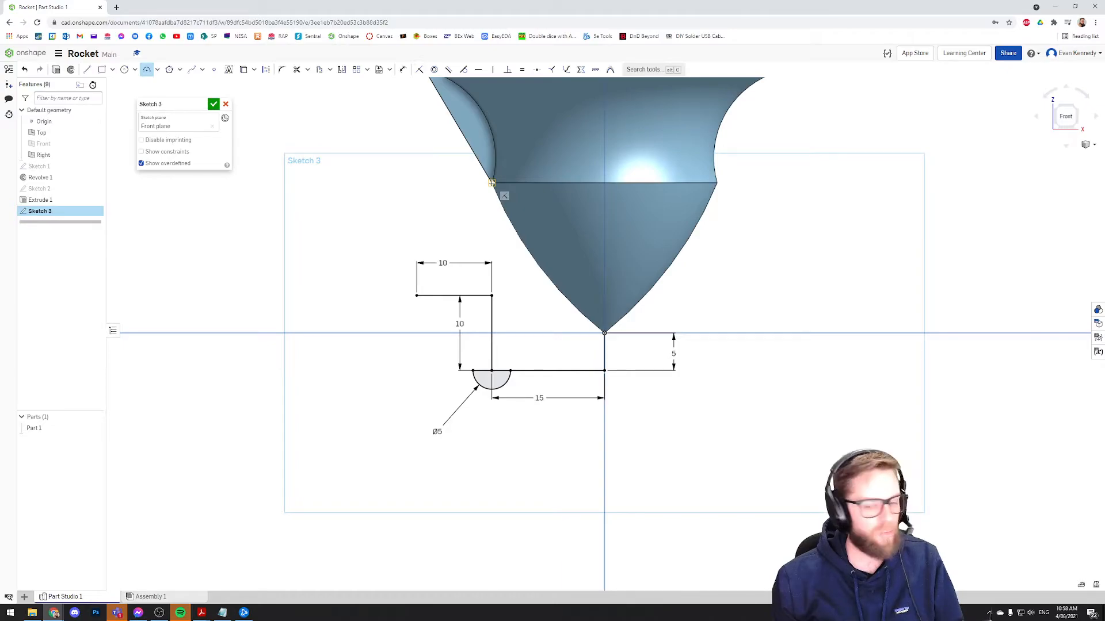
{"action": "key", "text": "Escape"}
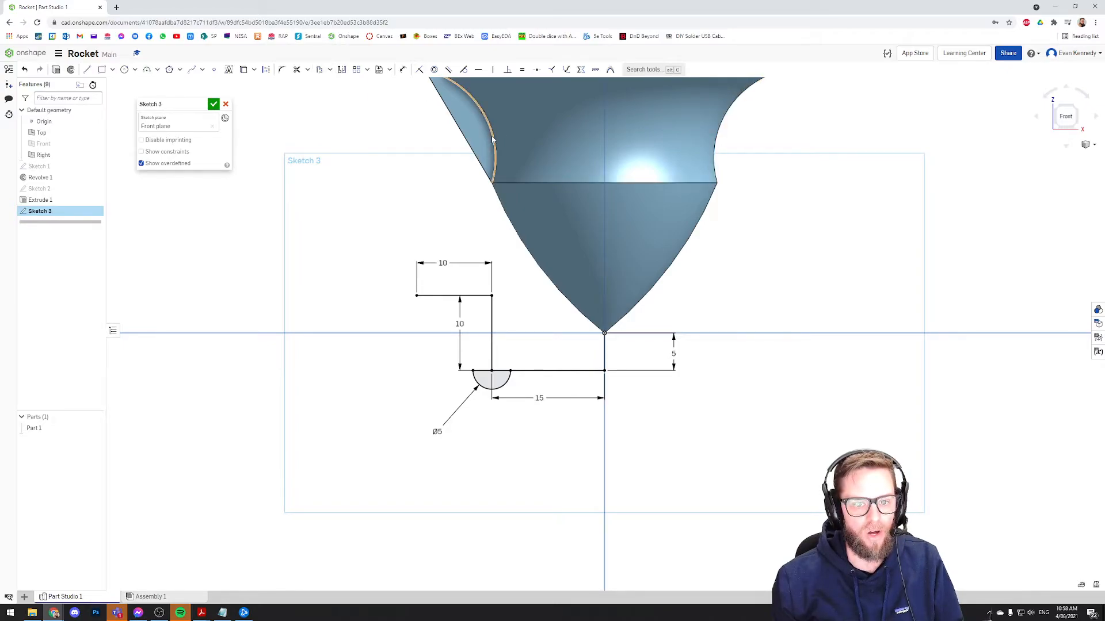
Project the waist fin's lower corner into the sketch and draw an outward-bulging arc of about 13.9 mm radius from it to the 10 mm vertical line's top.
{"action": "left_click", "coordinate": [243, 69]}
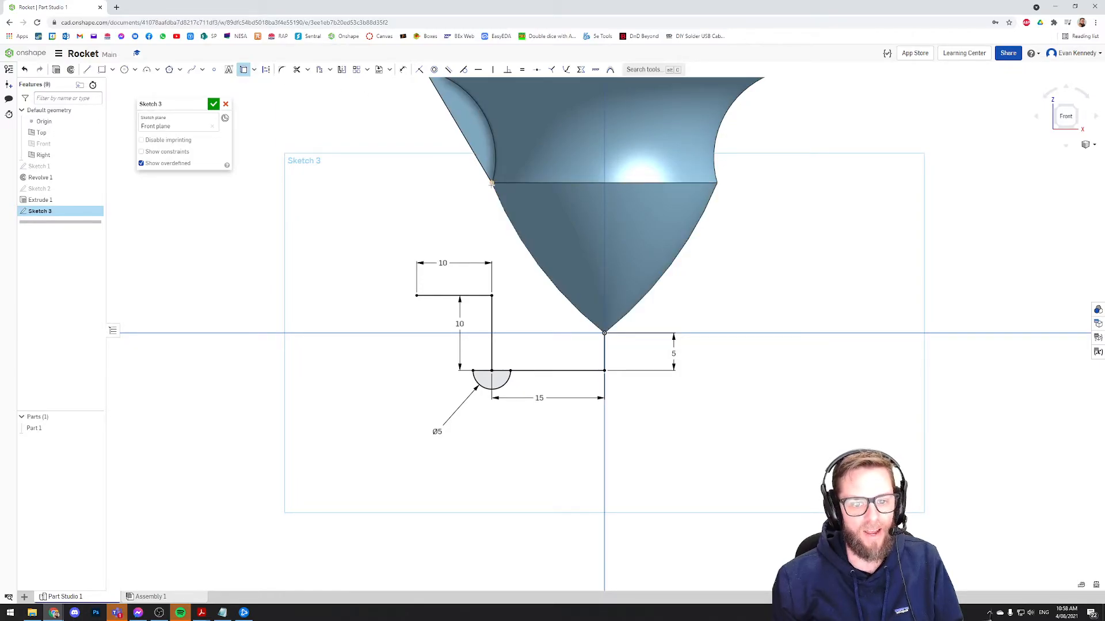
{"action": "left_click", "coordinate": [246, 72]}
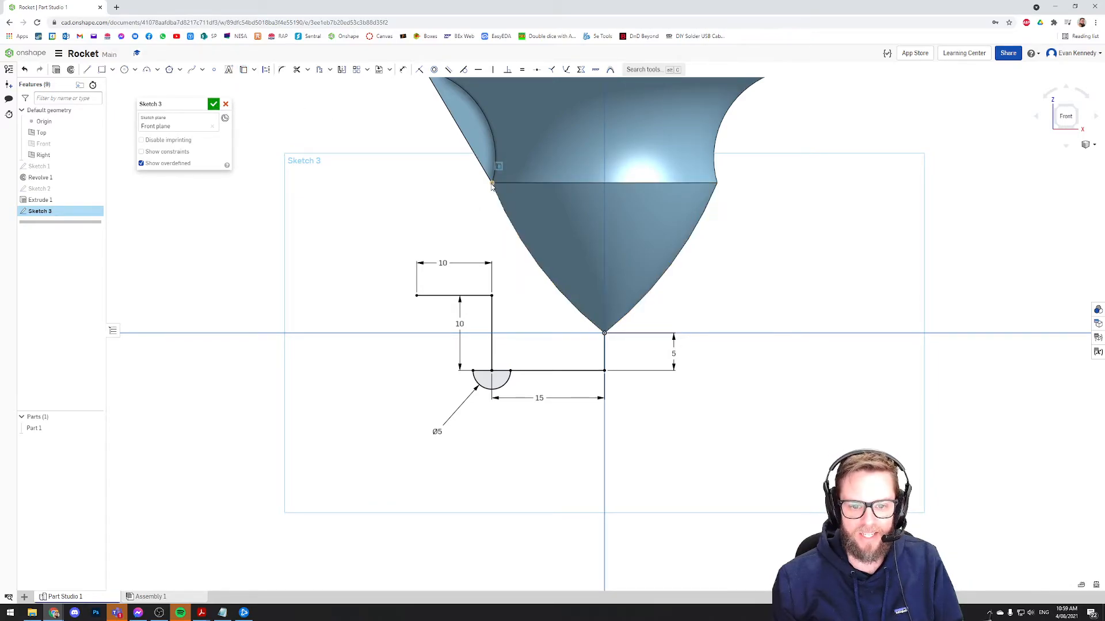
{"action": "left_click", "coordinate": [146, 70]}
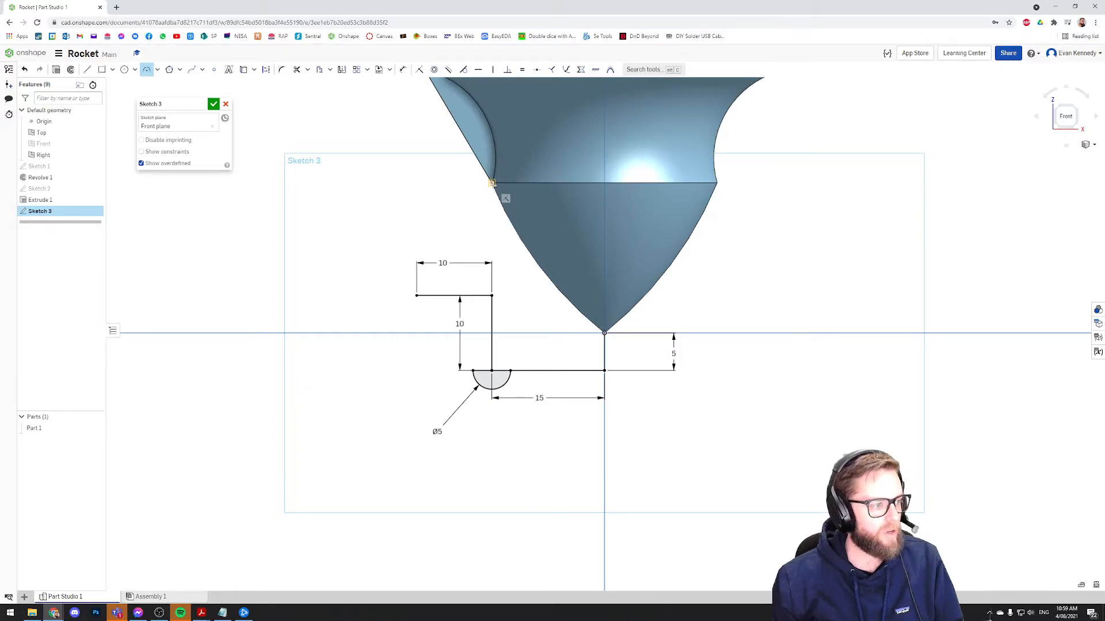
{"action": "left_click", "coordinate": [492, 183]}
{"action": "left_click", "coordinate": [492, 296]}
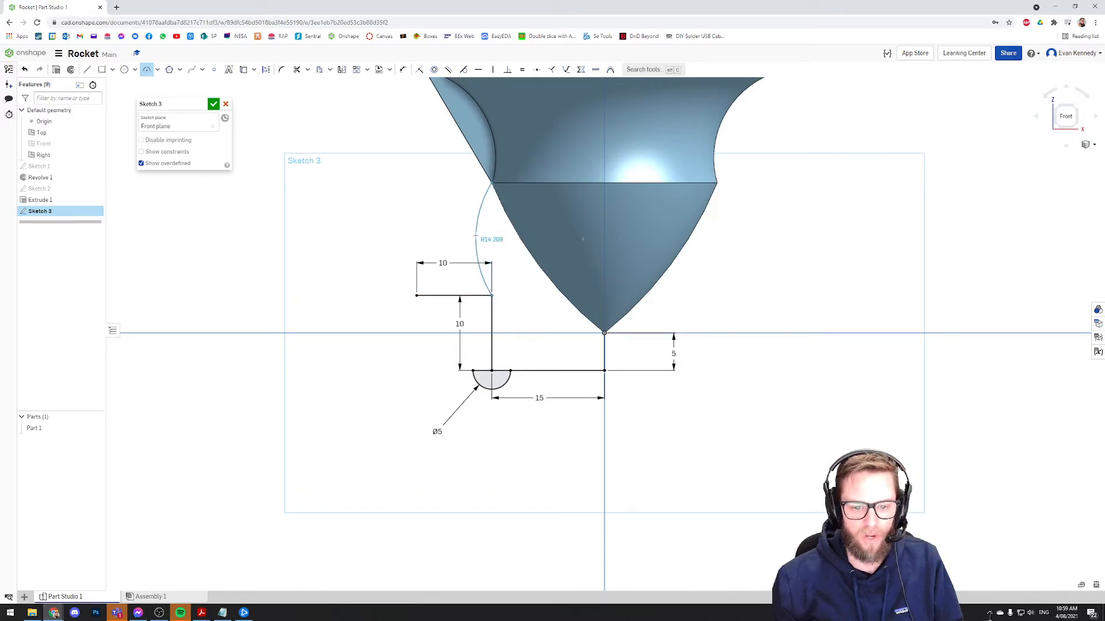
{"action": "left_click", "coordinate": [475, 235]}
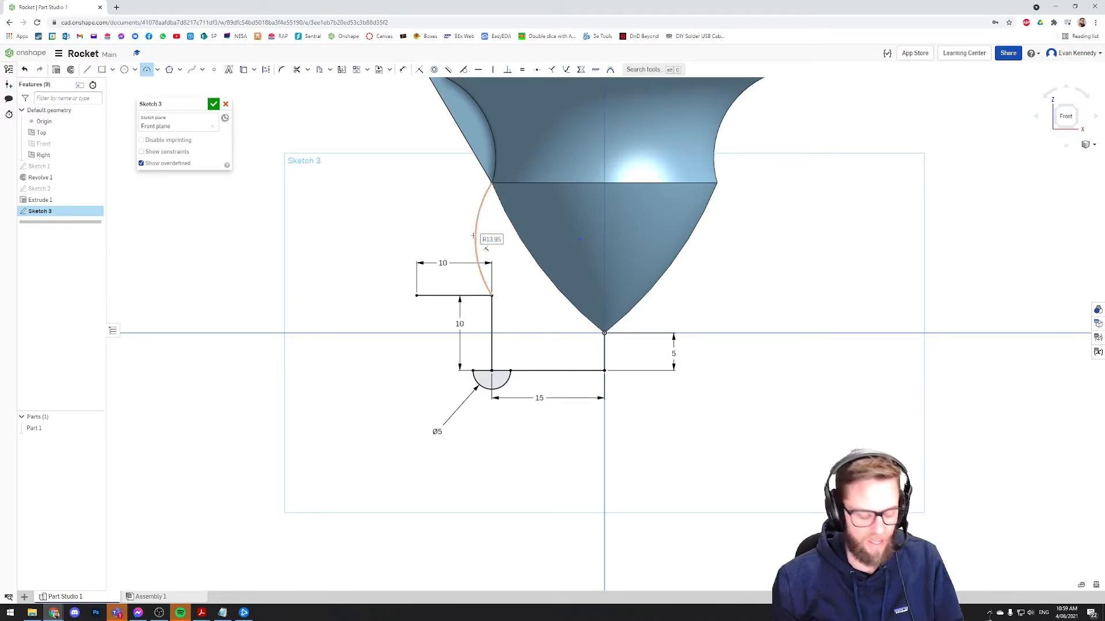
Dimension the new arc's radius to 15 mm.
{"action": "key", "text": "d"}
{"action": "left_click", "coordinate": [475, 233]}
{"action": "left_click", "coordinate": [424, 214]}
{"action": "type", "text": "15"}
{"action": "key", "text": "Return"}
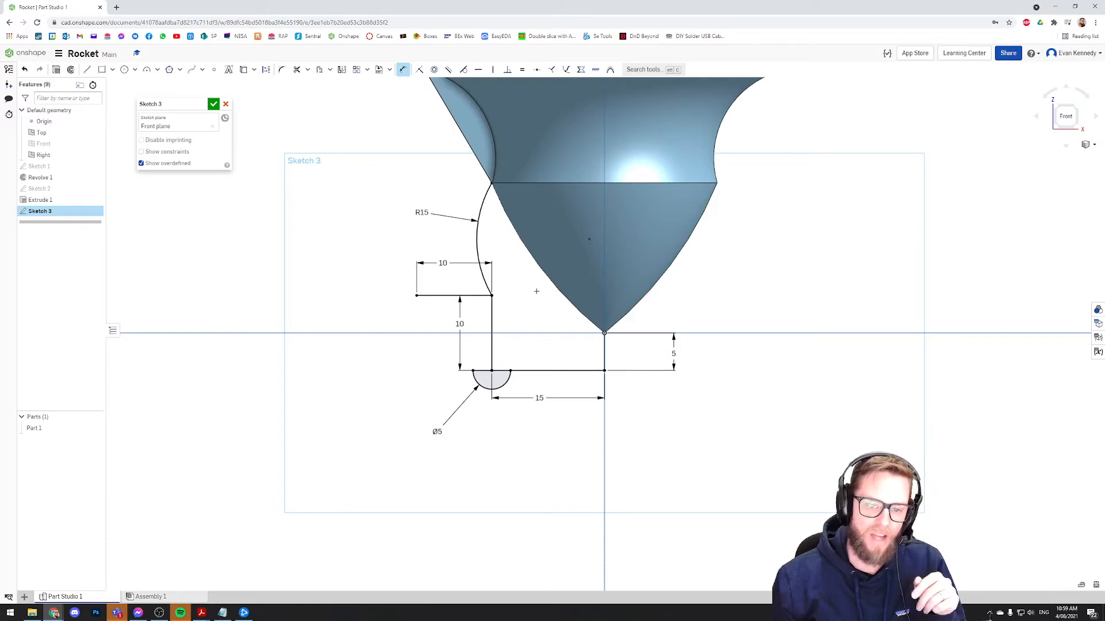
Draw a three-point arc of about 7.4 mm radius from the 15 mm arc's lower end to the half circle's right end, bulging toward the rocket.
{"action": "left_click", "coordinate": [148, 74]}
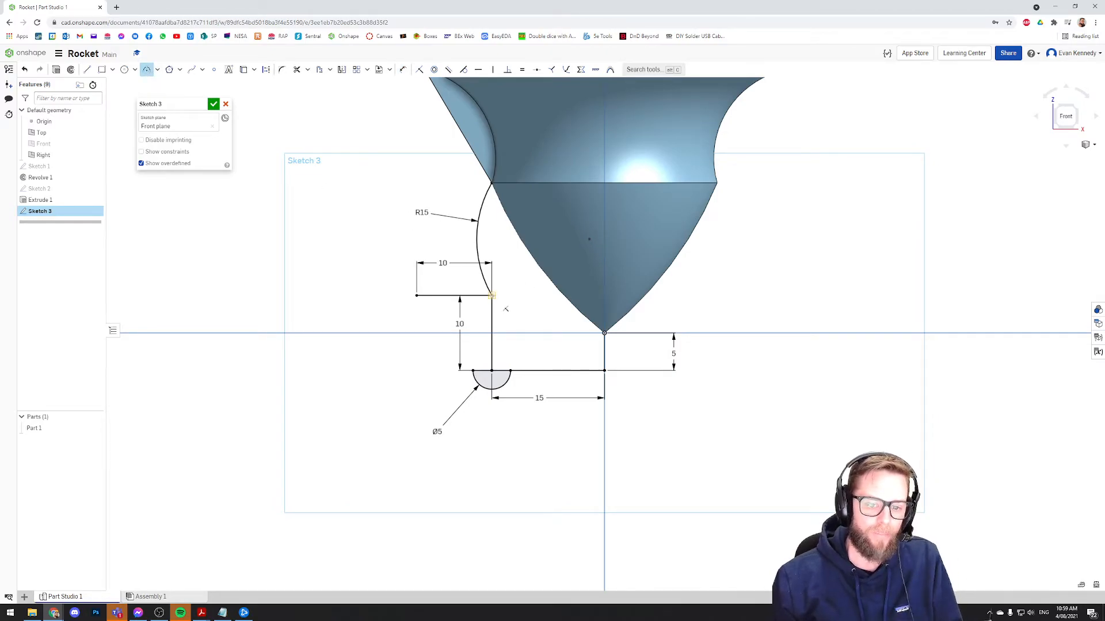
{"action": "left_click", "coordinate": [491, 295]}
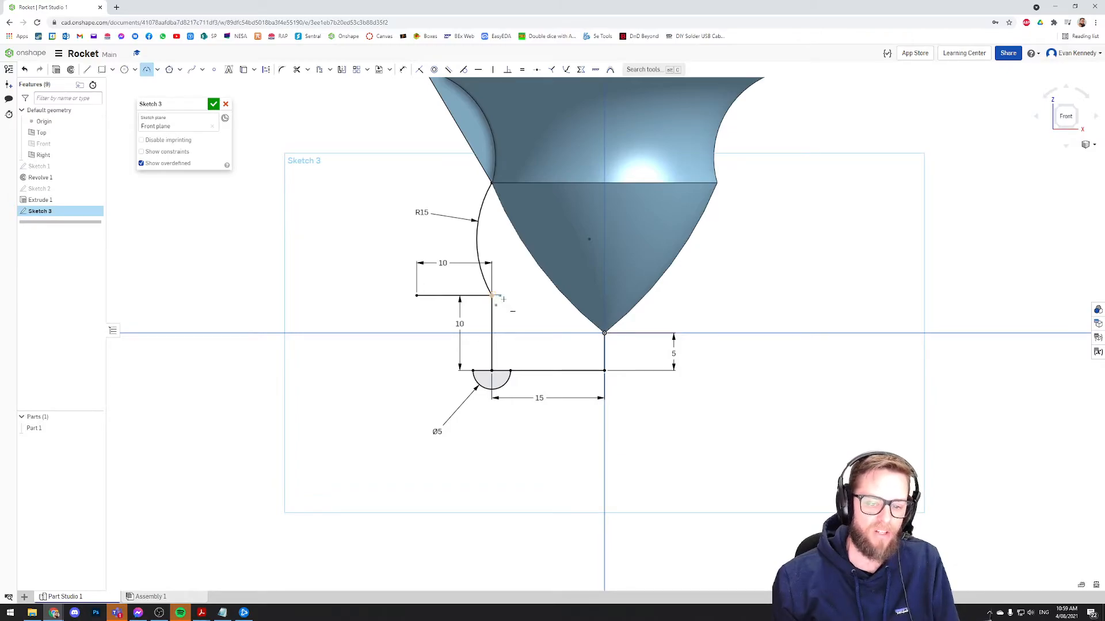
{"action": "left_click", "coordinate": [511, 370]}
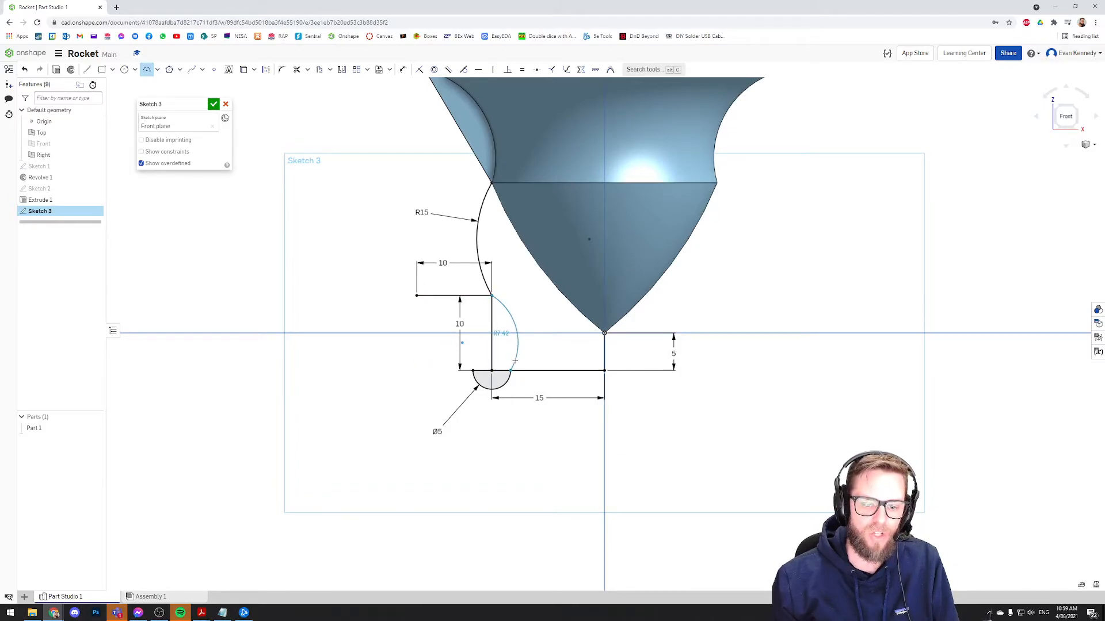
{"action": "left_click", "coordinate": [516, 361]}
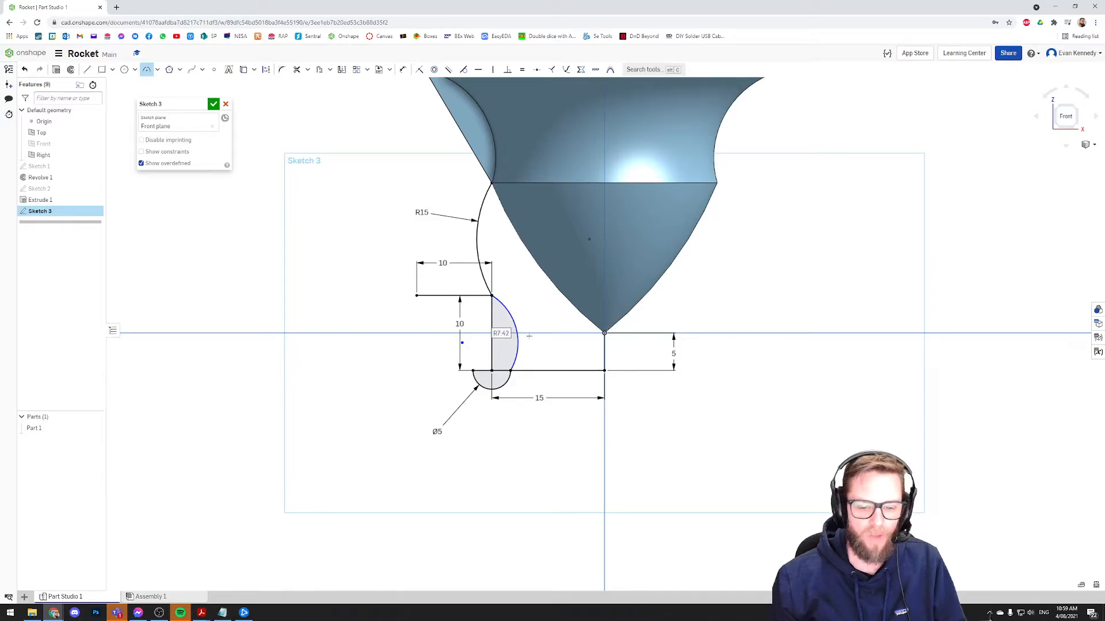
{"action": "key", "text": "Escape"}
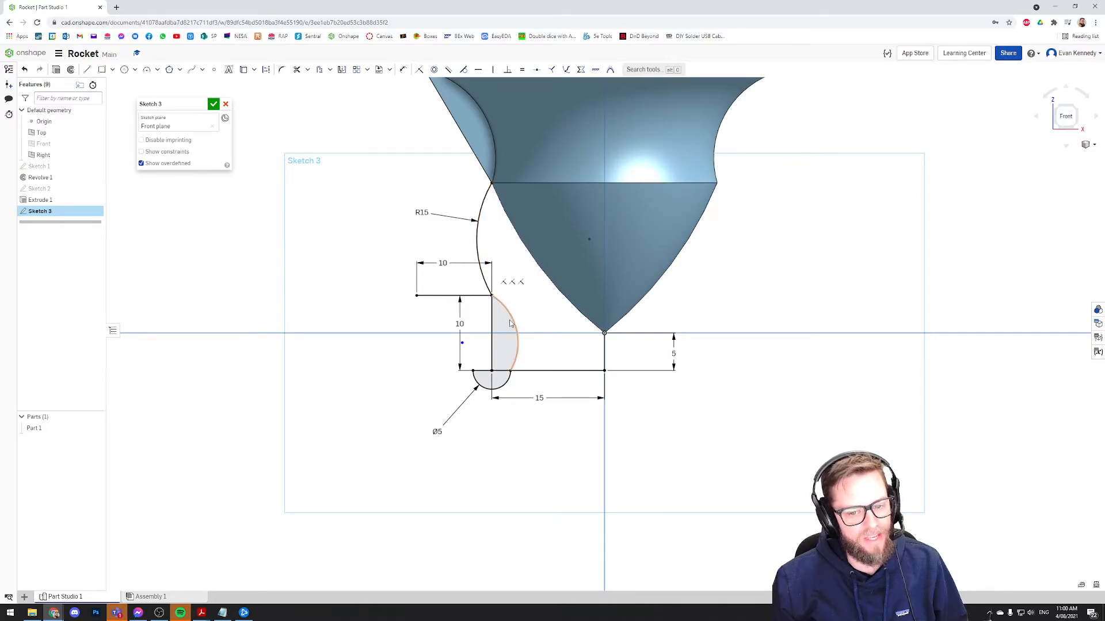
Make the lower arc tangent to the 15 mm radius arc where the two meet.
{"action": "mouse_move", "coordinate": [510, 320]}
{"action": "left_mouse_down"}
{"action": "mouse_move", "coordinate": [498, 294]}
{"action": "mouse_move", "coordinate": [508, 306]}
{"action": "left_mouse_up"}
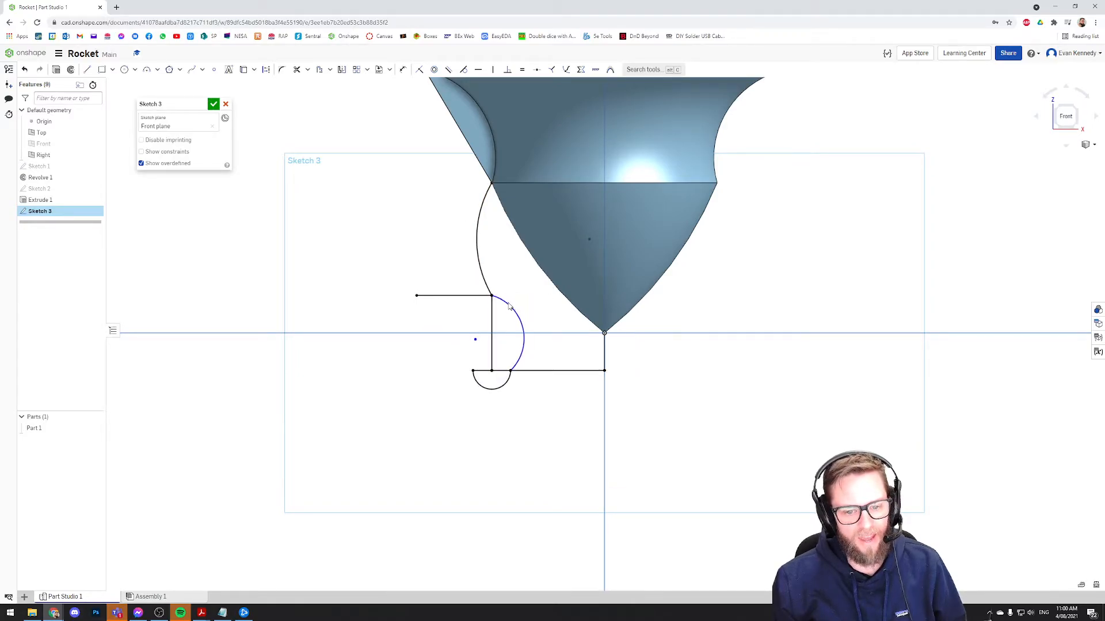
{"action": "scroll", "coordinate": [493, 295], "scroll_direction": "up", "scroll_amount": 5}
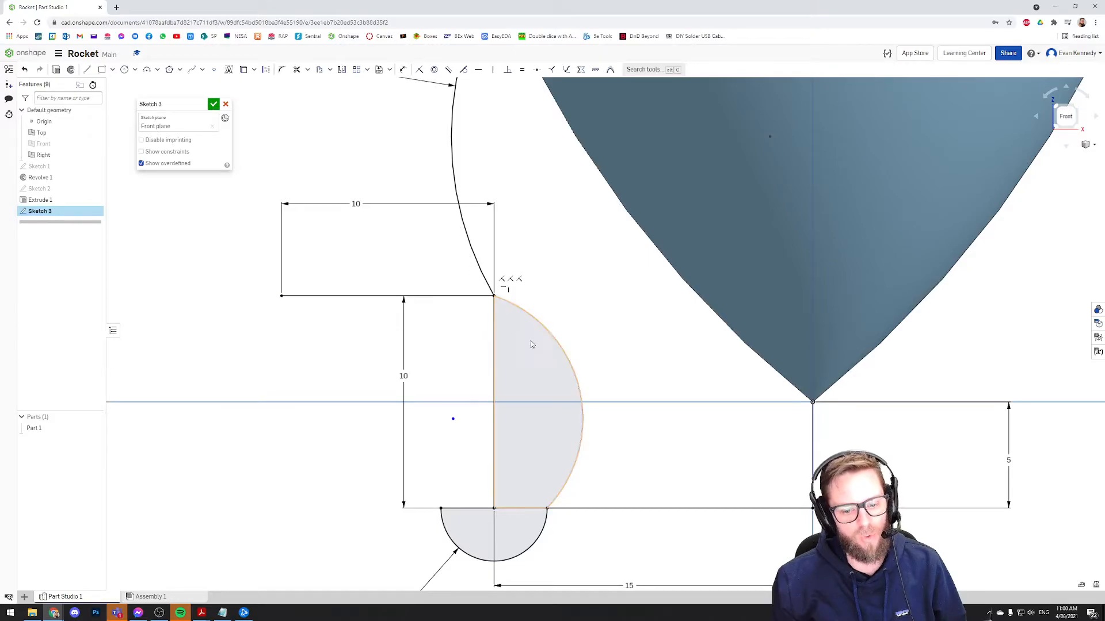
{"action": "scroll", "coordinate": [529, 343], "scroll_direction": "down", "scroll_amount": 2}
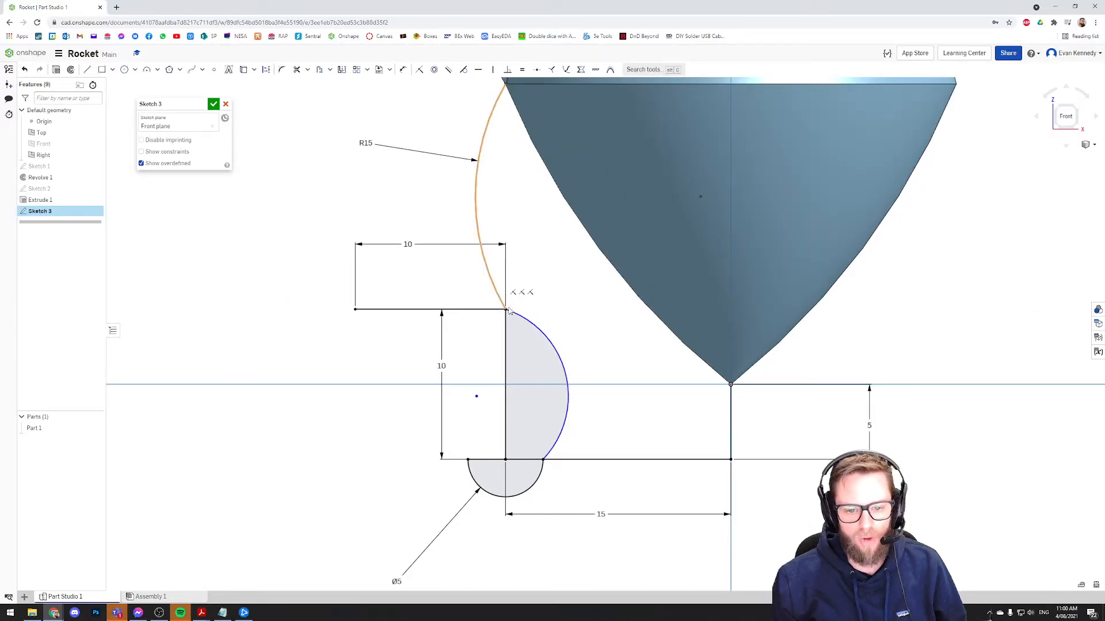
{"action": "left_click", "coordinate": [493, 287]}
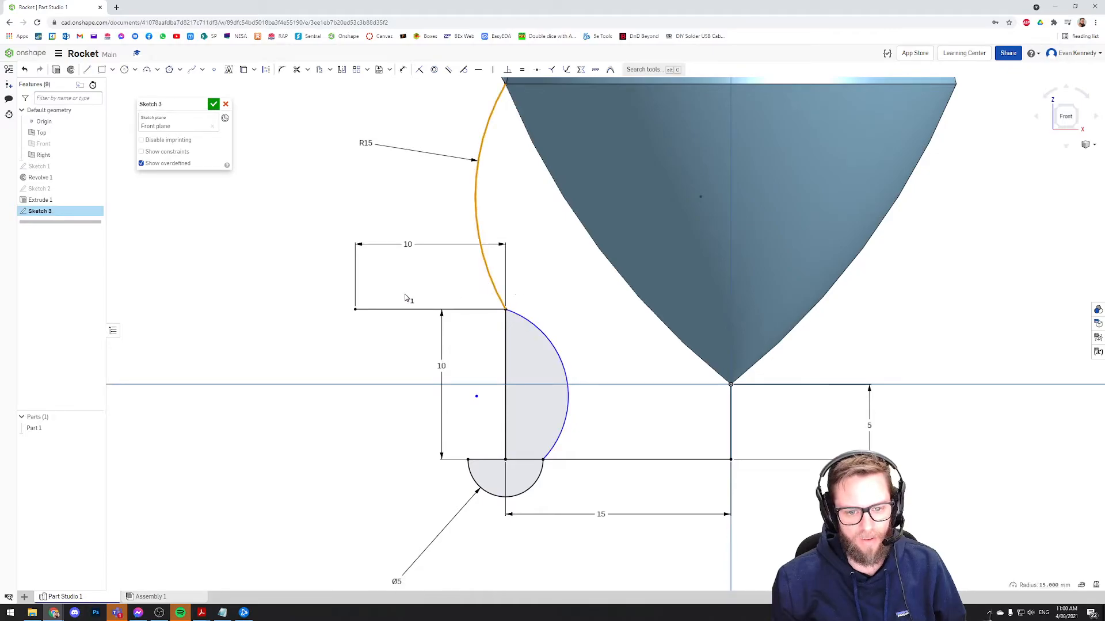
{"action": "left_click", "coordinate": [537, 326]}
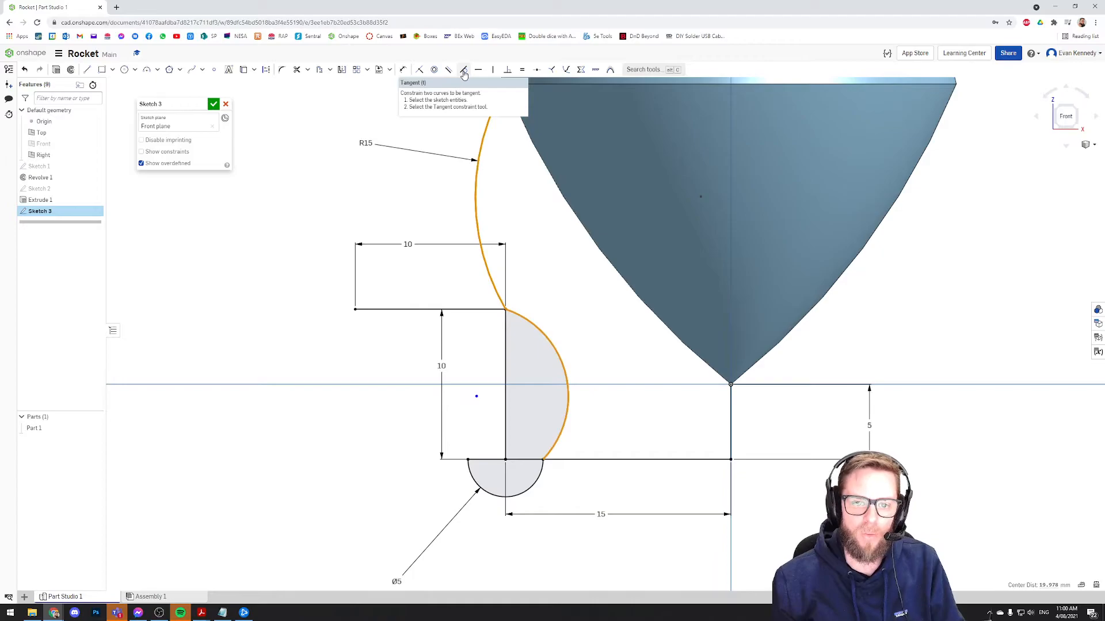
{"action": "left_click", "coordinate": [464, 73]}
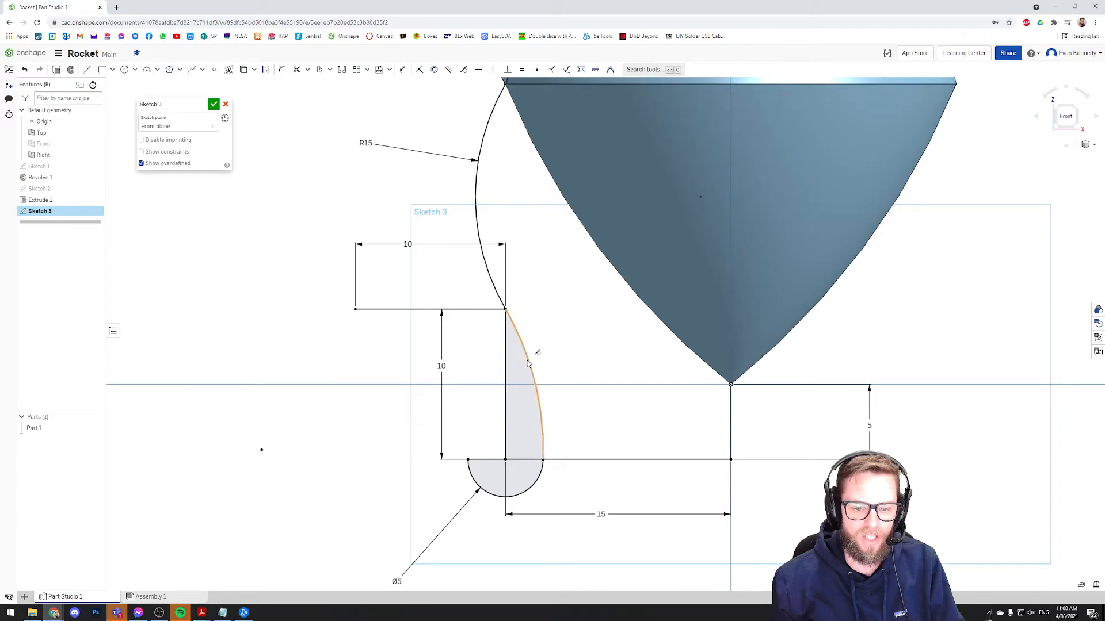
{"action": "mouse_move", "coordinate": [365, 144]}
{"action": "left_mouse_down"}
{"action": "mouse_move", "coordinate": [360, 154]}
{"action": "mouse_move", "coordinate": [370, 141]}
{"action": "left_mouse_up"}
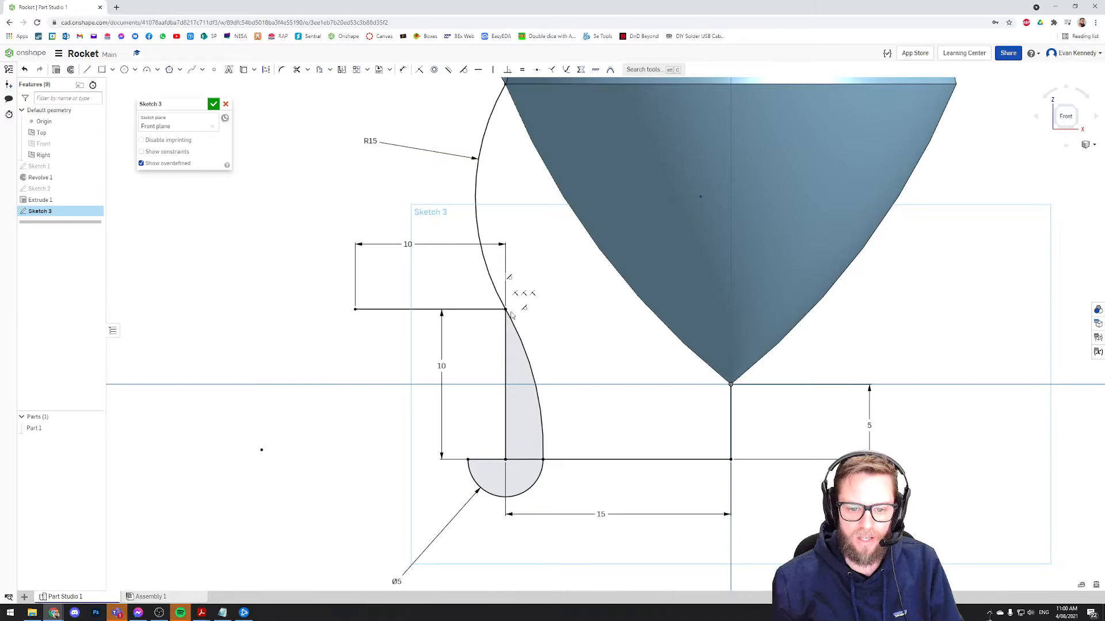
{"action": "left_click", "coordinate": [522, 344]}
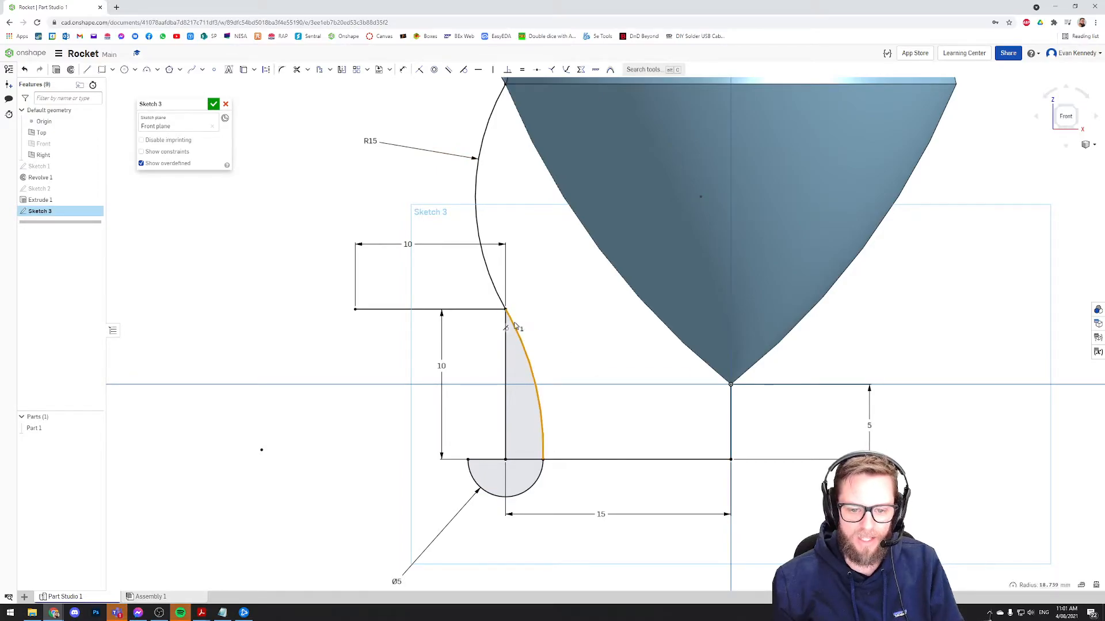
{"action": "left_click", "coordinate": [500, 300]}
{"action": "key", "text": "t"}
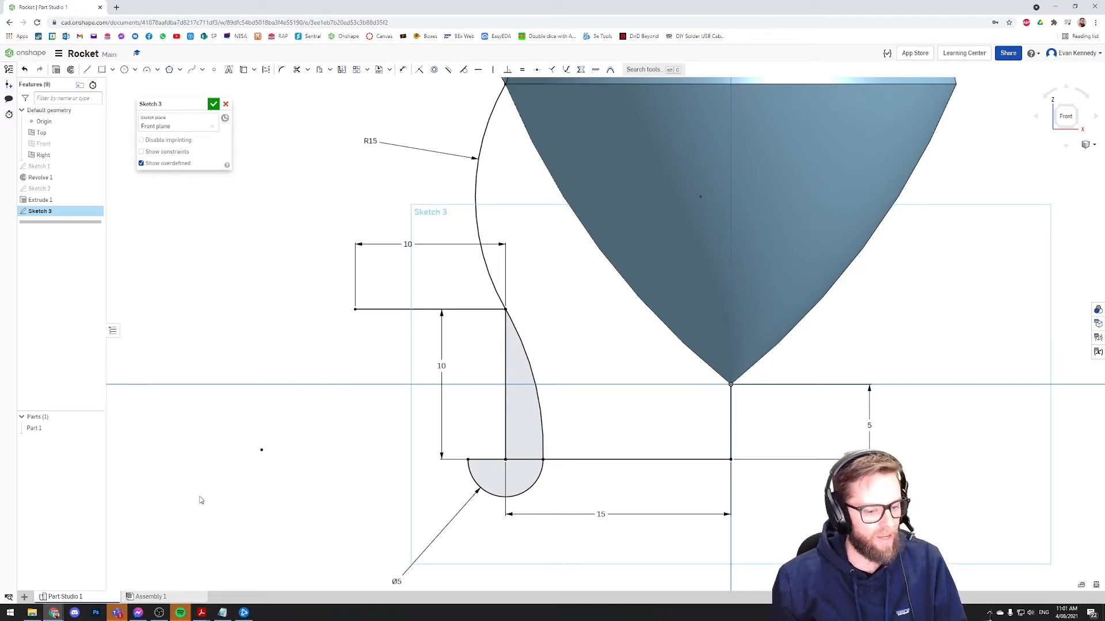
{"action": "left_click", "coordinate": [159, 614]}
{"action": "left_click", "coordinate": [158, 619]}
{"action": "scroll", "coordinate": [438, 288], "scroll_direction": "down", "scroll_amount": 4}
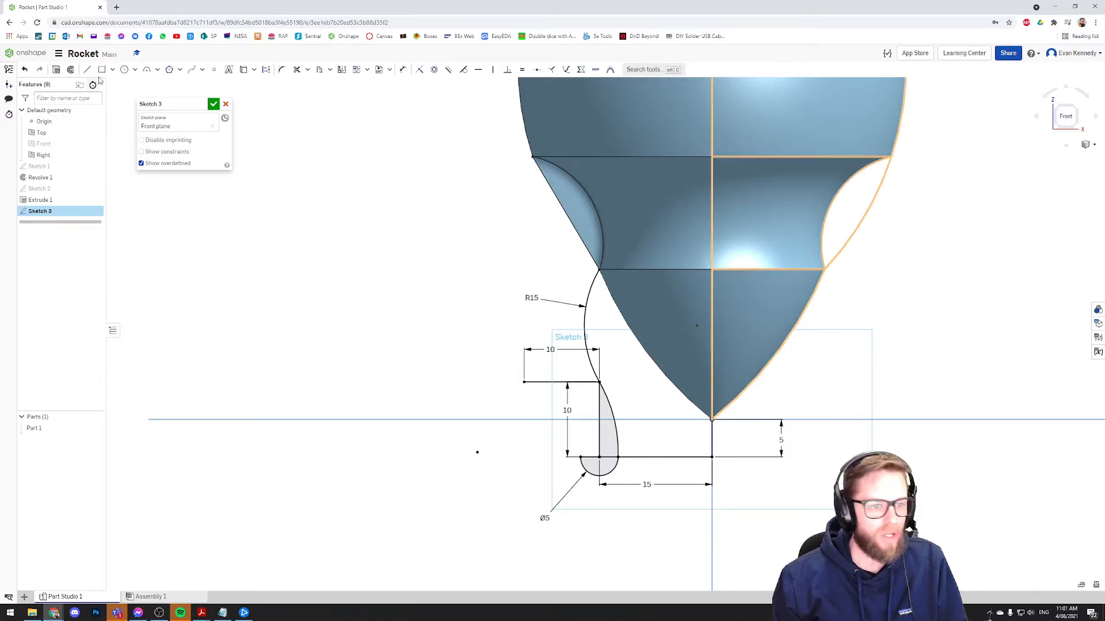
Draw a three-point arc of about 17 mm radius from the half circle's left end to the 10 mm horizontal line's outer end.
{"action": "left_click", "coordinate": [147, 70]}
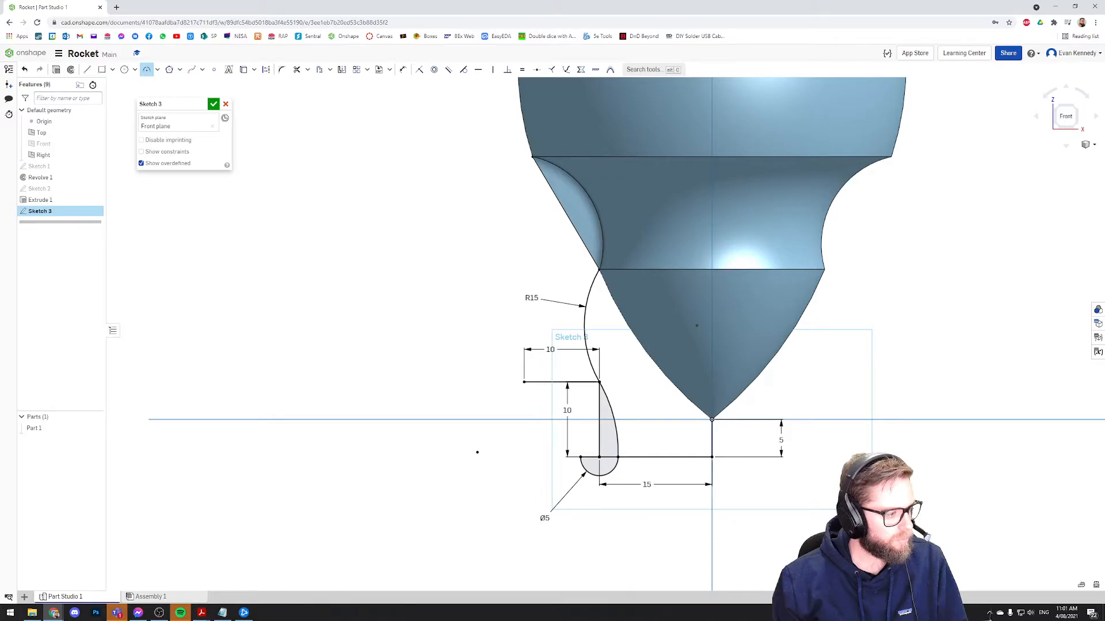
{"action": "left_click", "coordinate": [581, 457]}
{"action": "left_click", "coordinate": [524, 383]}
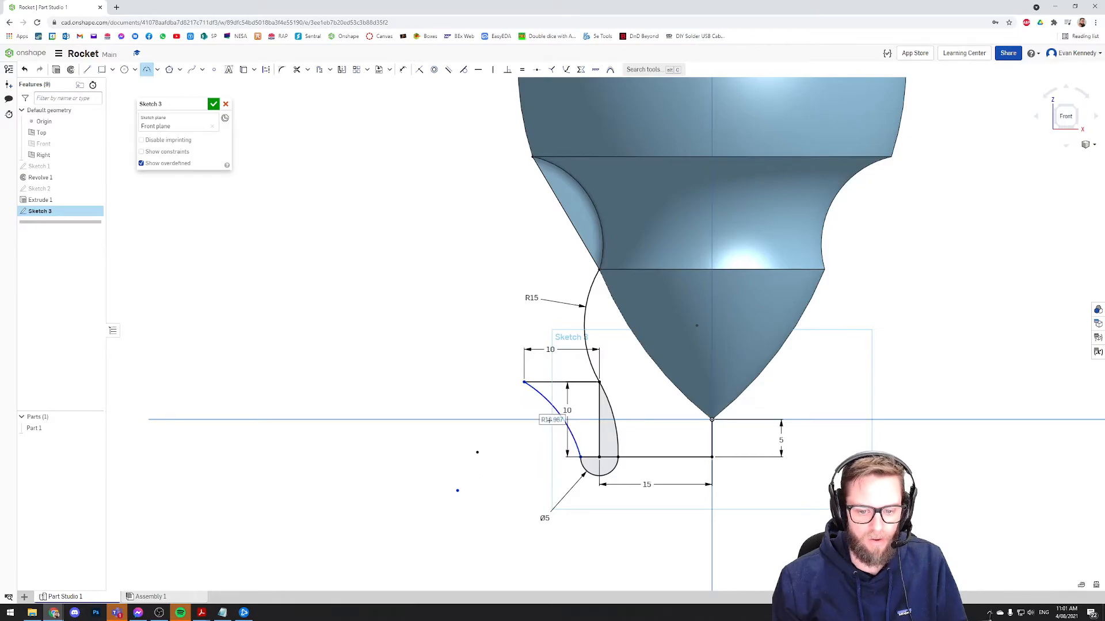
{"action": "left_click", "coordinate": [558, 418]}
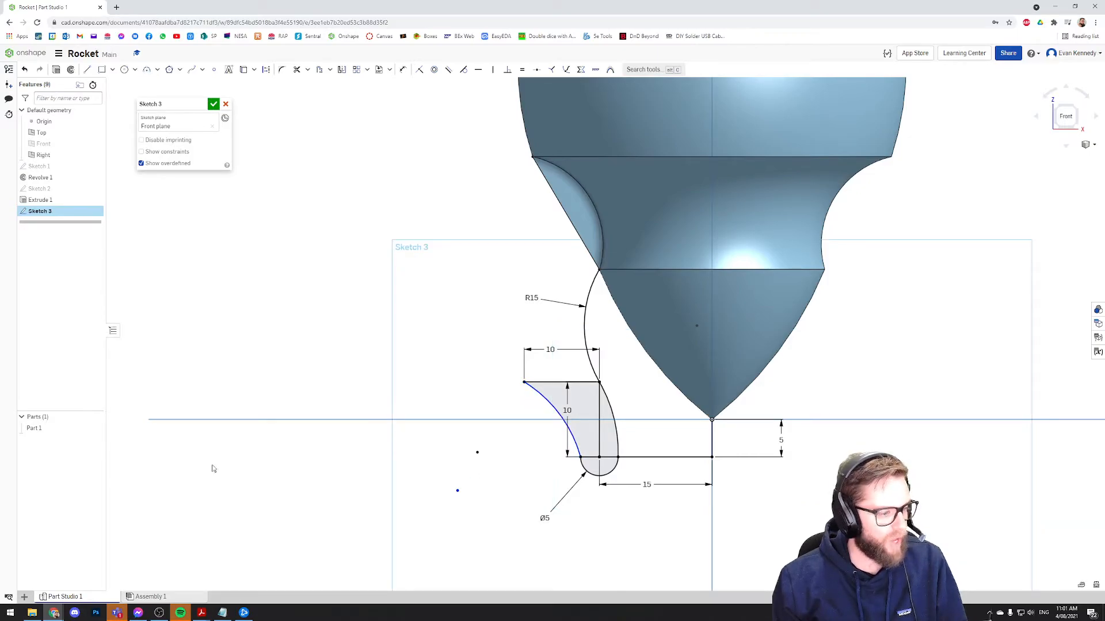
Try making the new outer arc tangent to the half circle, and undo the constraint.
{"action": "left_click", "coordinate": [465, 71]}
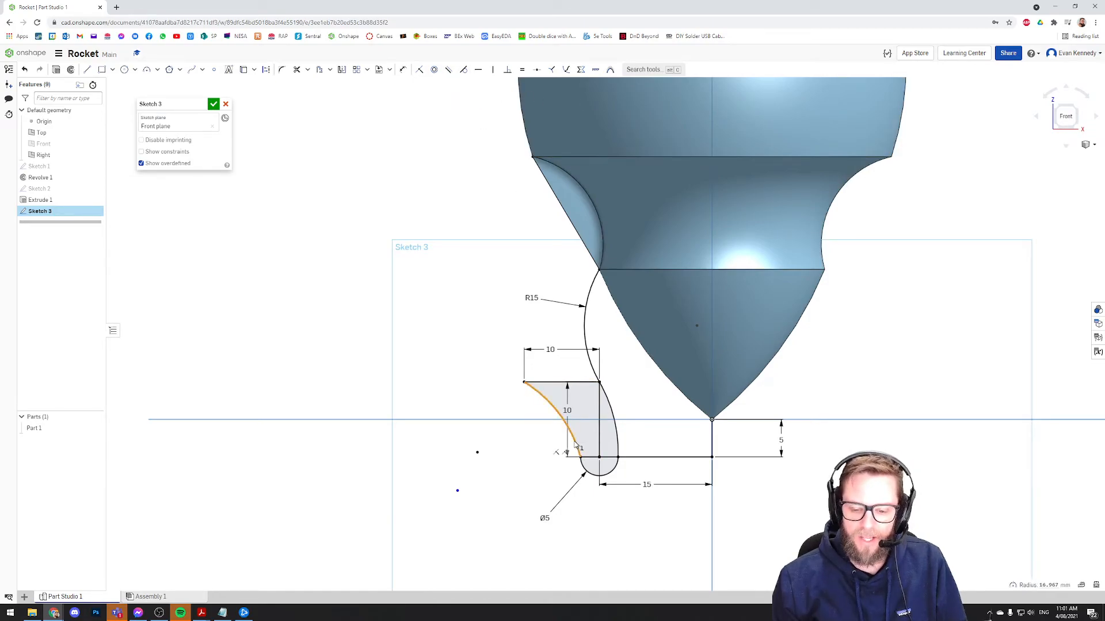
{"action": "left_click", "coordinate": [596, 475]}
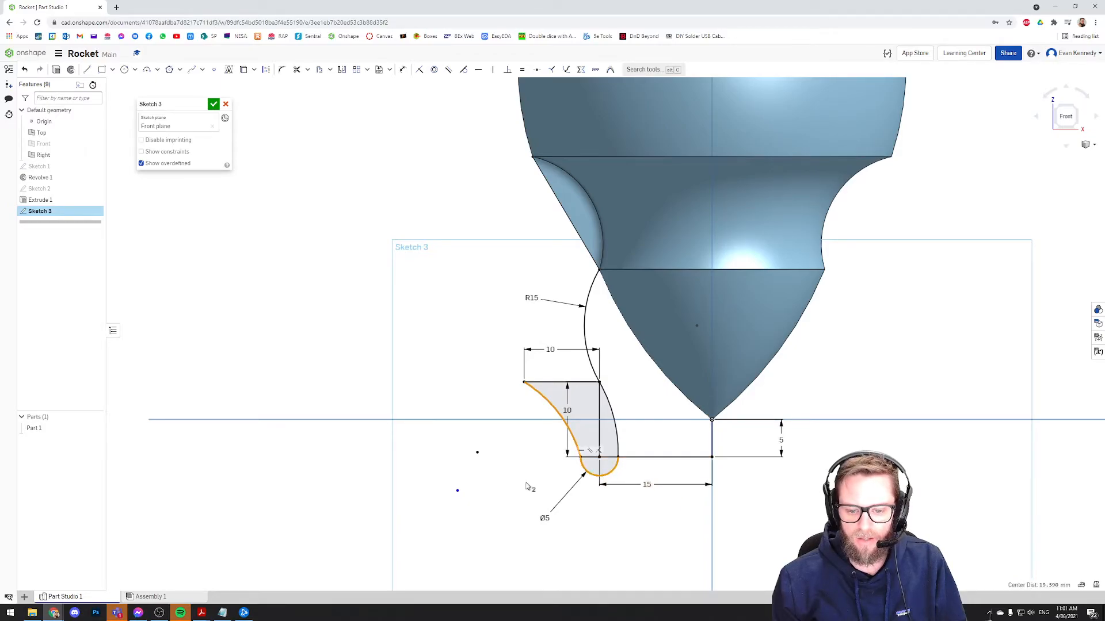
{"action": "left_click", "coordinate": [463, 70]}
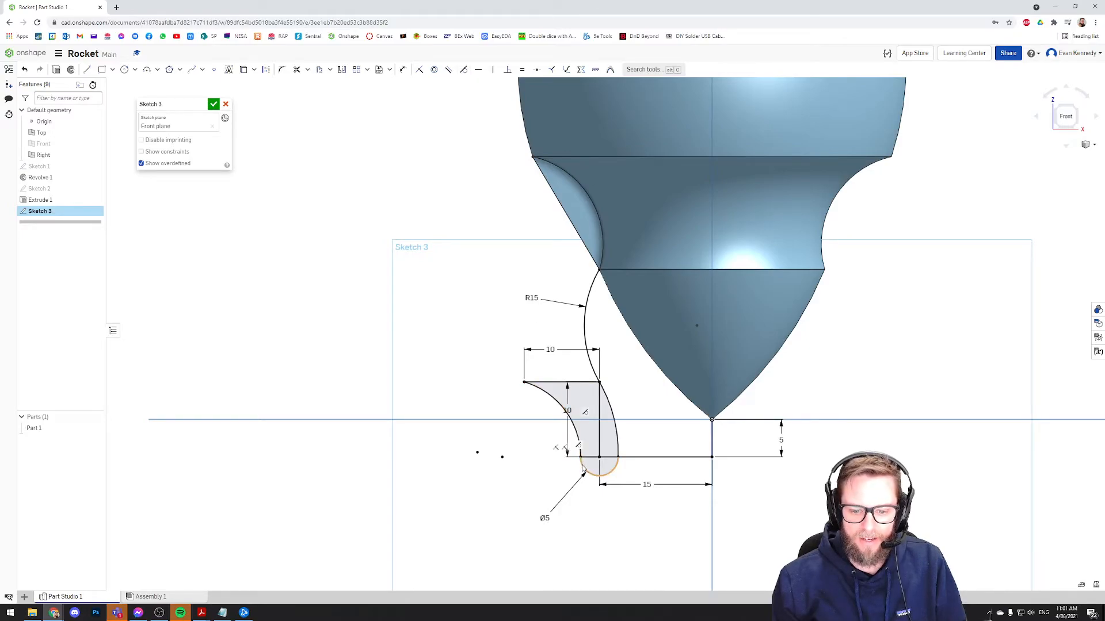
{"action": "key", "text": "ctrl+z"}
Pull the outer arc into a large outward bulge, try making it tangent to the half circle, and undo the constraint.
{"action": "left_click_drag", "start_coordinate": [570, 431], "coordinate": [503, 466]}
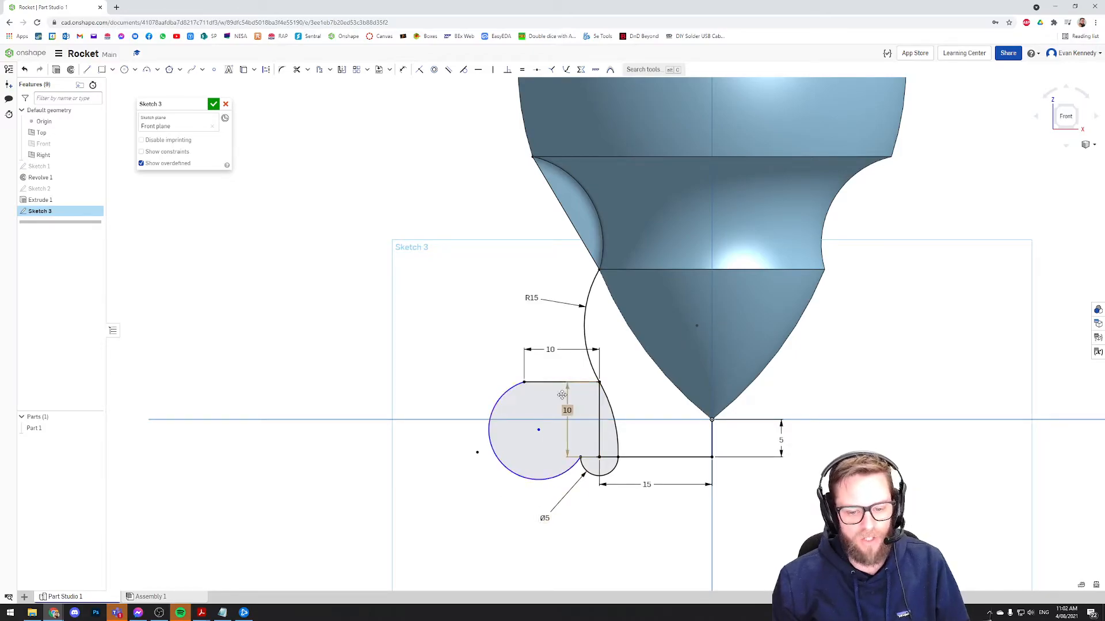
{"action": "left_click_drag", "start_coordinate": [489, 432], "coordinate": [496, 434]}
{"action": "left_click", "coordinate": [567, 470]}
{"action": "left_click", "coordinate": [583, 470]}
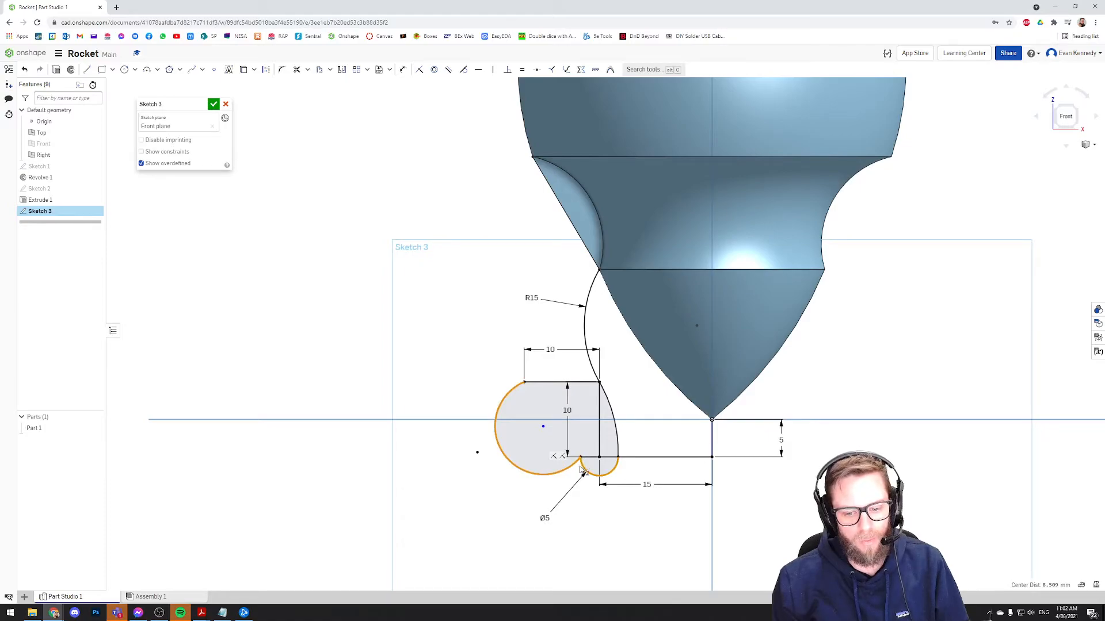
{"action": "left_click", "coordinate": [463, 69]}
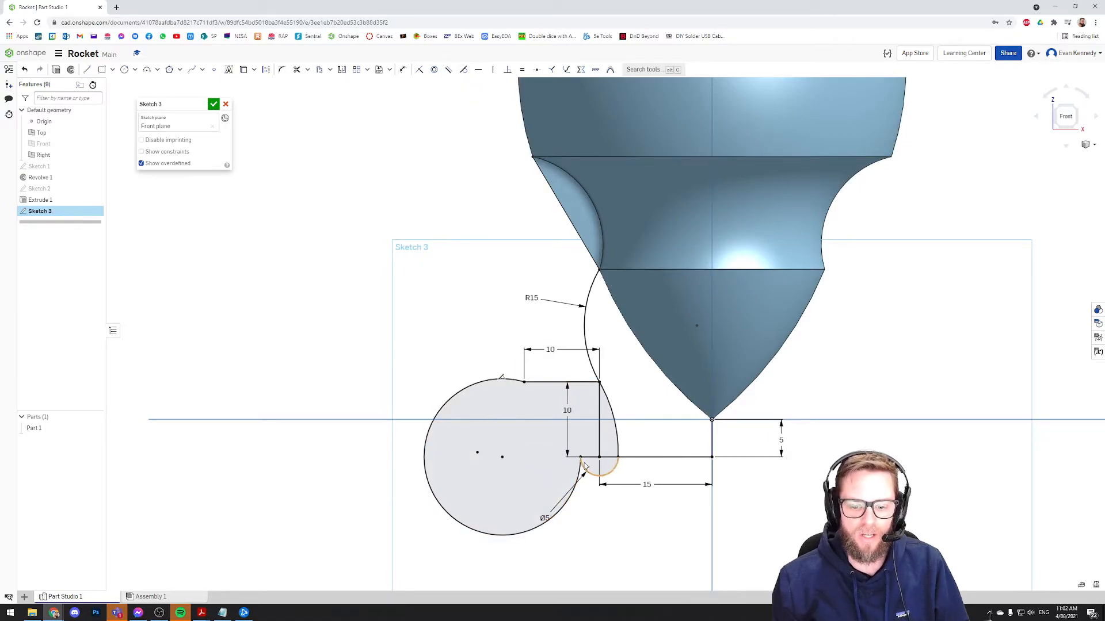
{"action": "key", "text": "ctrl+z"}
Reshape the outer arc to curve inward at about 12.1 mm radius and make it tangent to the half circle.
{"action": "left_click_drag", "start_coordinate": [543, 474], "coordinate": [571, 445]}
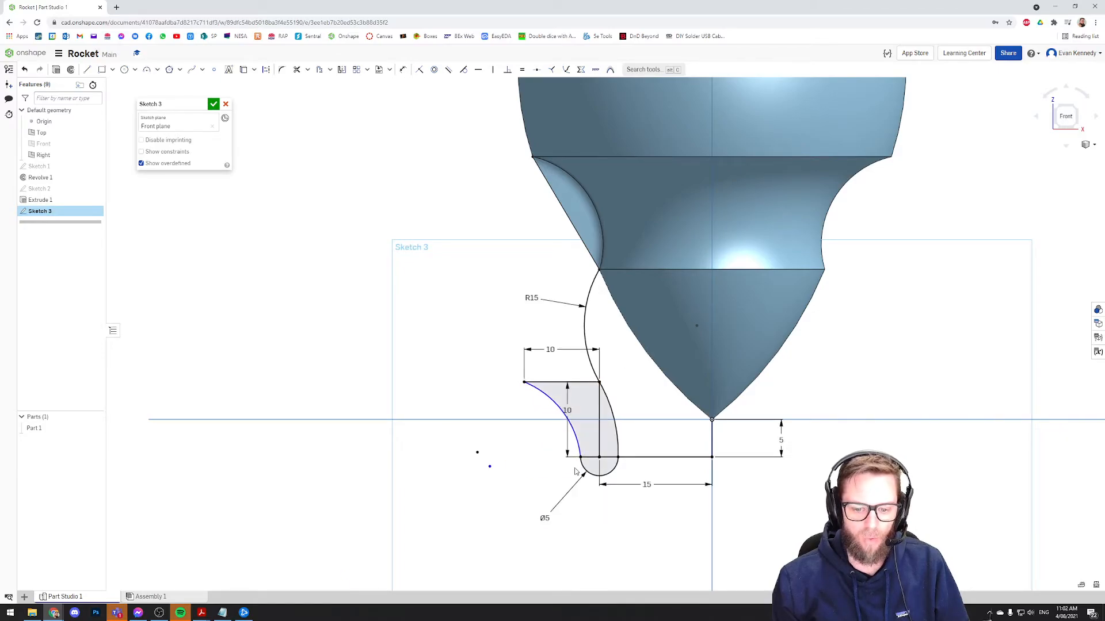
{"action": "left_click", "coordinate": [574, 449]}
{"action": "left_click", "coordinate": [582, 471]}
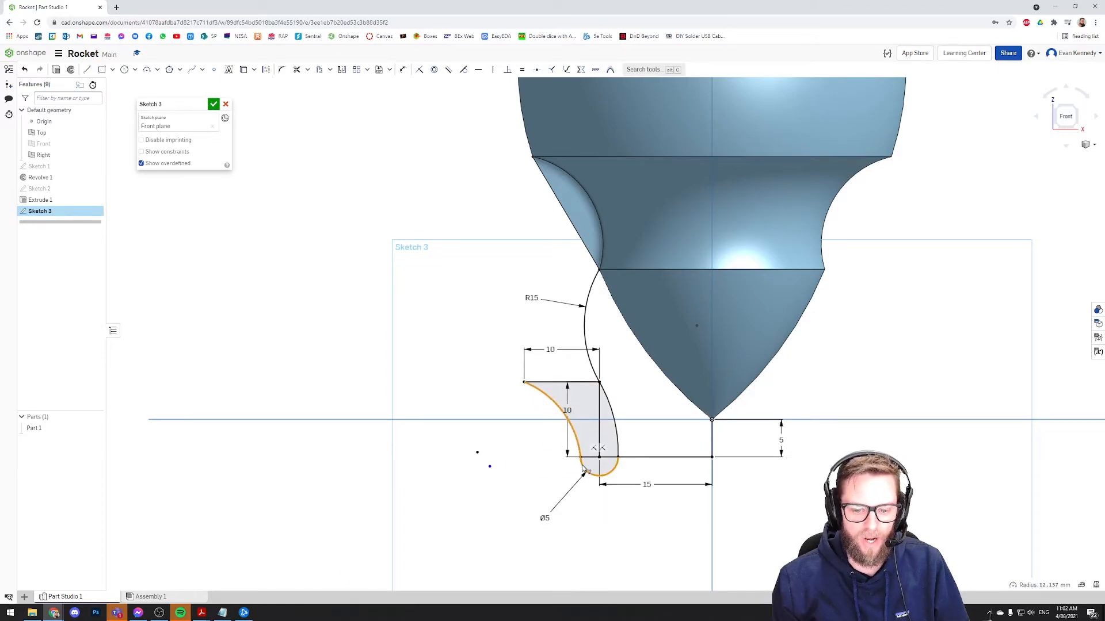
{"action": "left_click", "coordinate": [464, 70]}
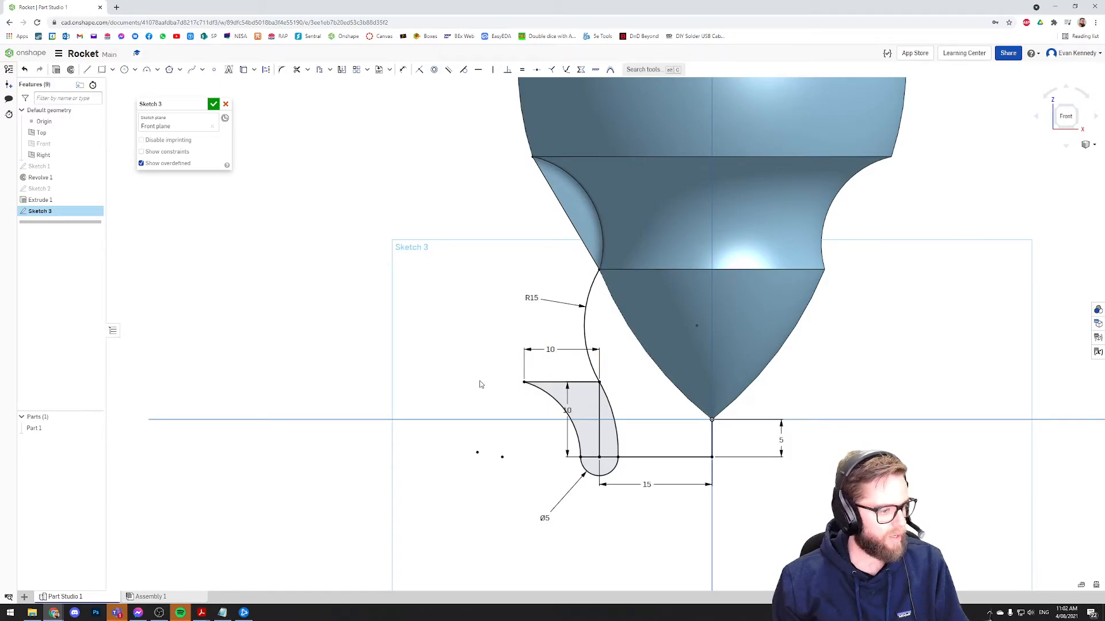
Draw a line about 20.4 mm long outward from the waist fin's upper corner, and connect it to the 10 mm horizontal line's outer end.
{"action": "key", "text": "l"}
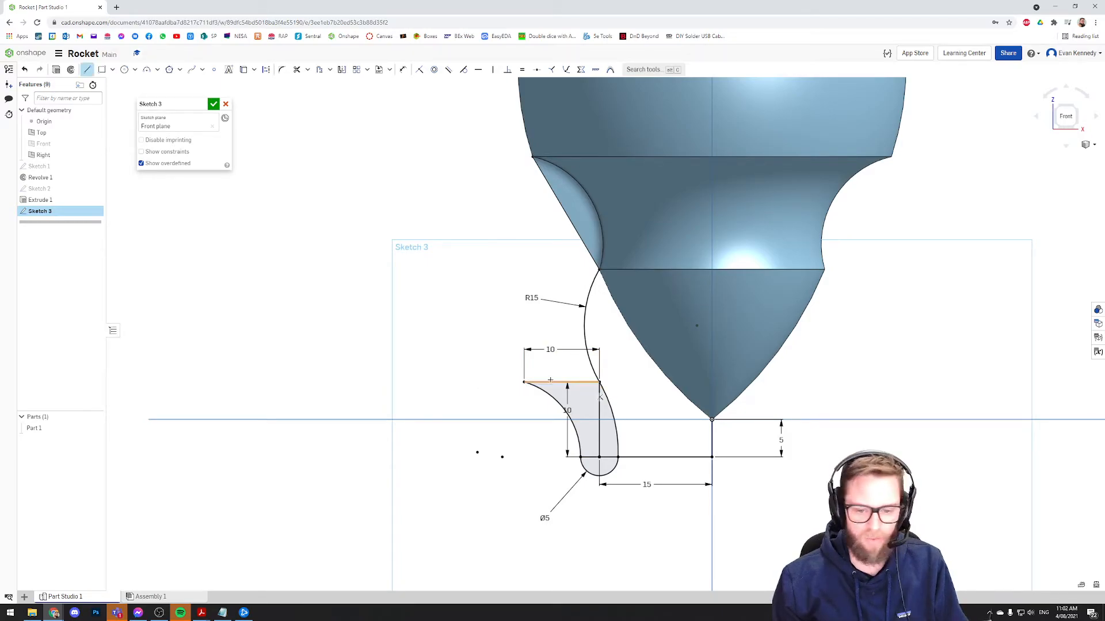
{"action": "left_click", "coordinate": [533, 157]}
{"action": "left_click", "coordinate": [420, 260]}
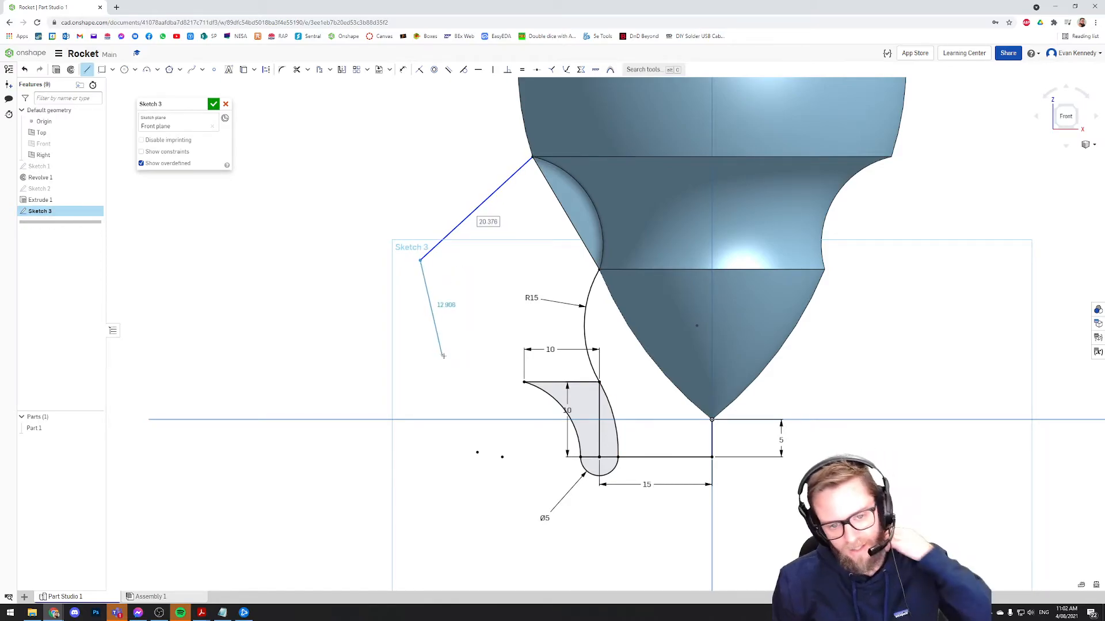
{"action": "left_click", "coordinate": [525, 381]}
{"action": "key", "text": "Escape"}
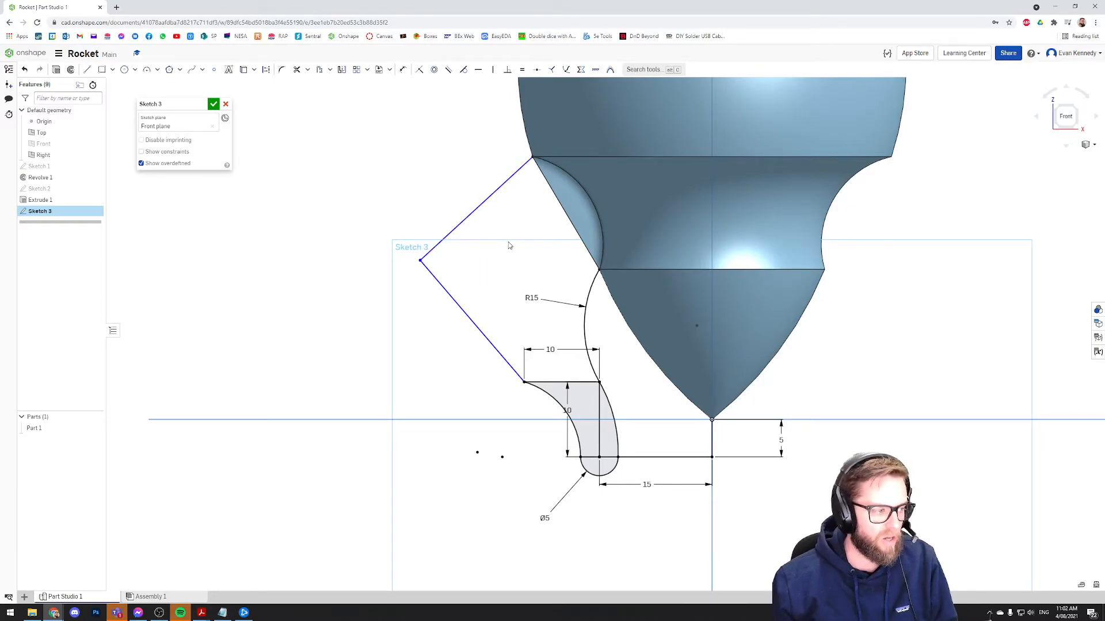
{"action": "key", "text": "d"}
{"action": "left_click", "coordinate": [482, 203]}
{"action": "key", "text": "Escape"}
{"action": "key", "text": "d"}
{"action": "left_click", "coordinate": [512, 366]}
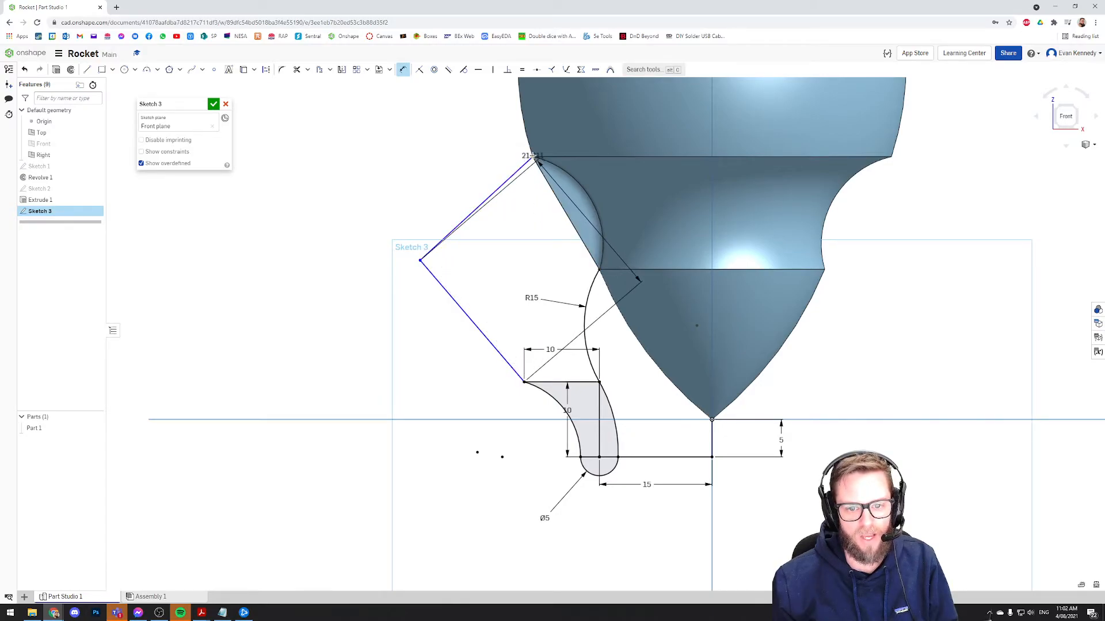
{"action": "key", "text": "Escape"}
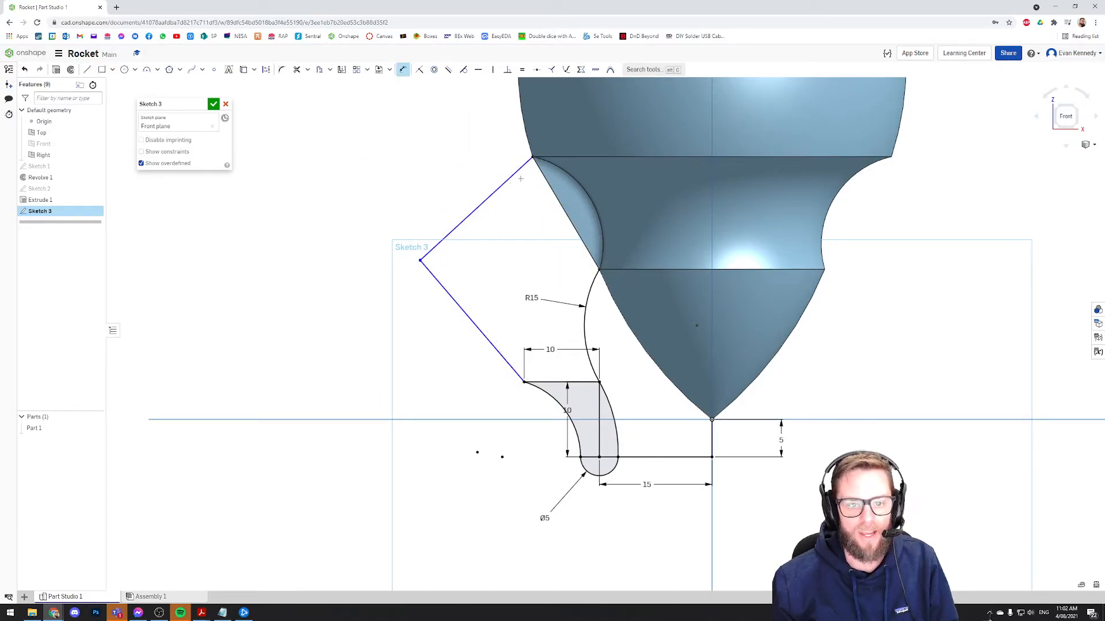
Dimension the angle between the upper outer line and the waist fin's slanted edge to 70°.
{"action": "left_click", "coordinate": [520, 168]}
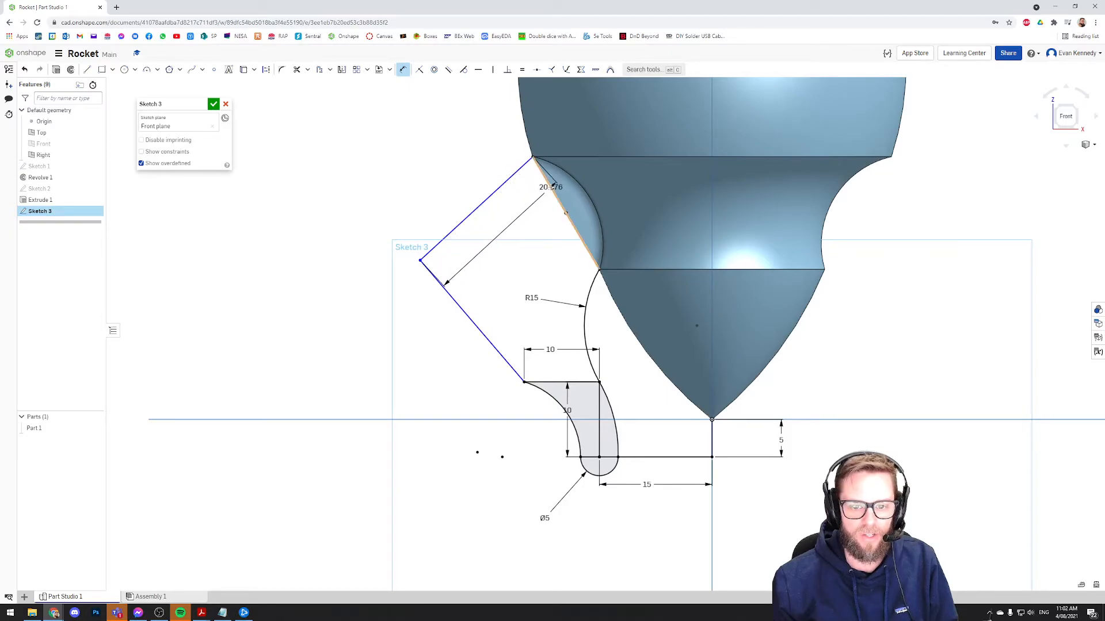
{"action": "left_click", "coordinate": [551, 187]}
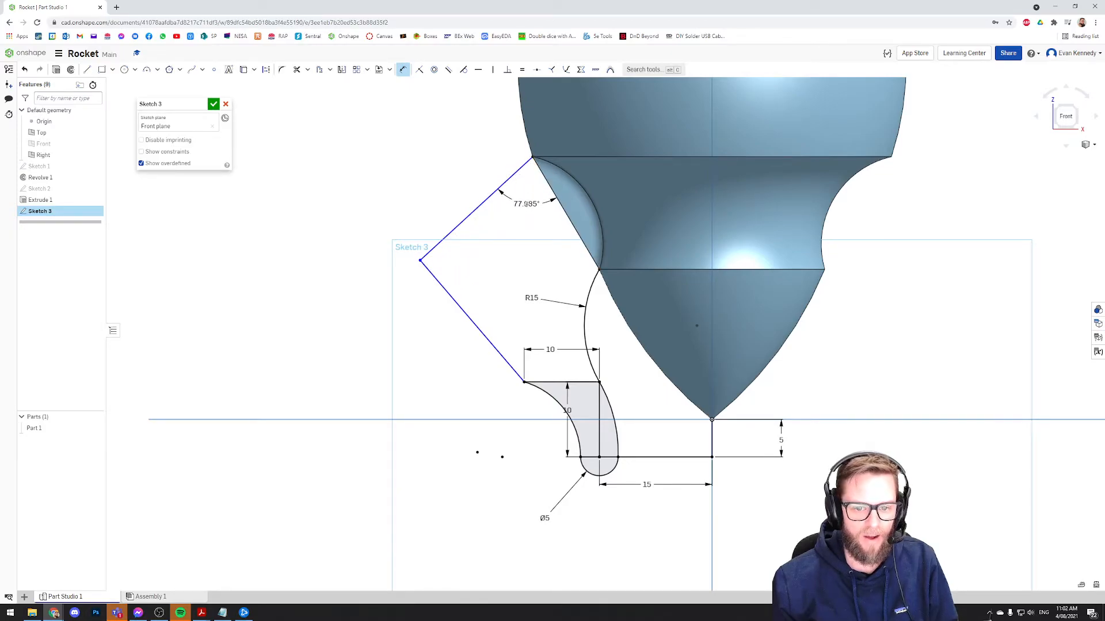
{"action": "left_click", "coordinate": [527, 204]}
{"action": "type", "text": "70"}
{"action": "key", "text": "Return"}
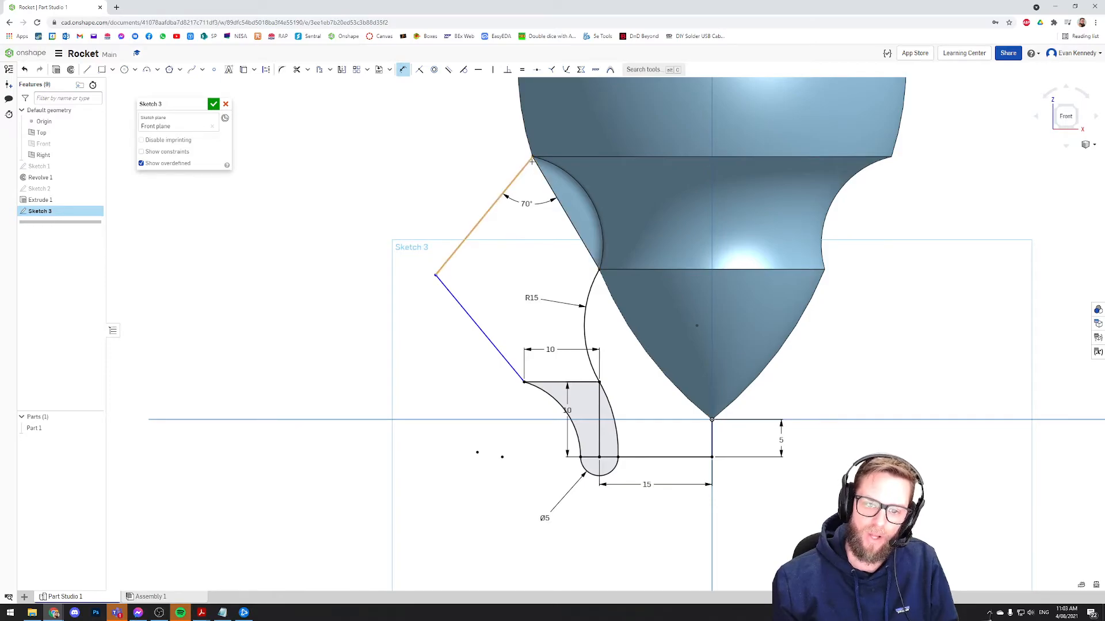
{"action": "key", "text": "Escape"}
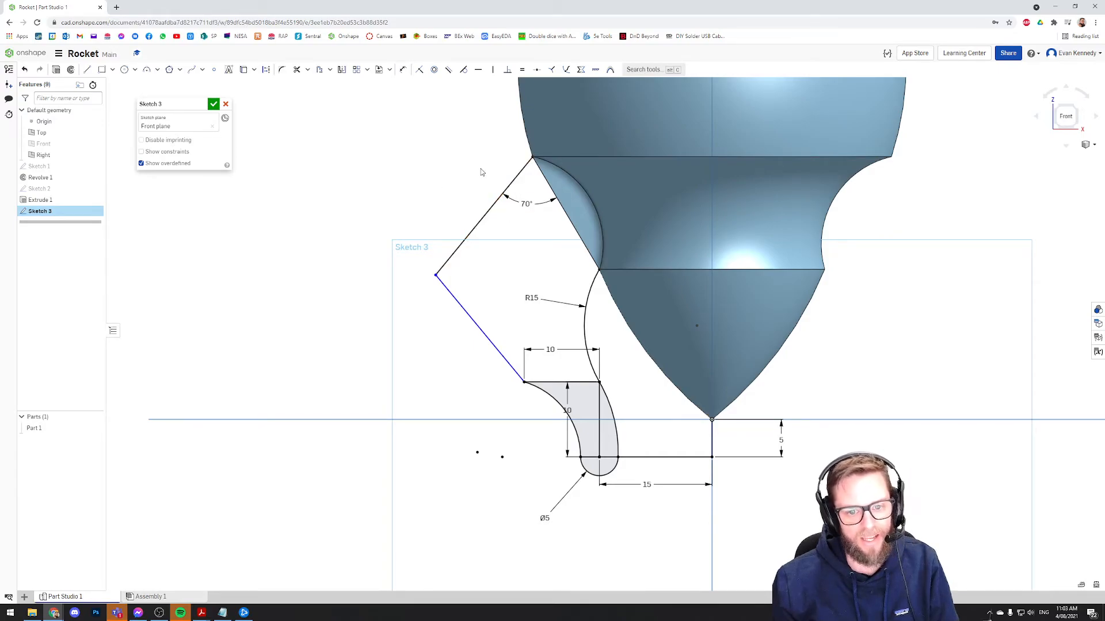
Shift the corner shared by the two outer lines back and forth to test its remaining freedom.
{"action": "mouse_move", "coordinate": [437, 276]}
{"action": "left_mouse_down"}
{"action": "mouse_move", "coordinate": [460, 248]}
{"action": "mouse_move", "coordinate": [407, 316]}
{"action": "mouse_move", "coordinate": [434, 278]}
{"action": "left_mouse_up"}
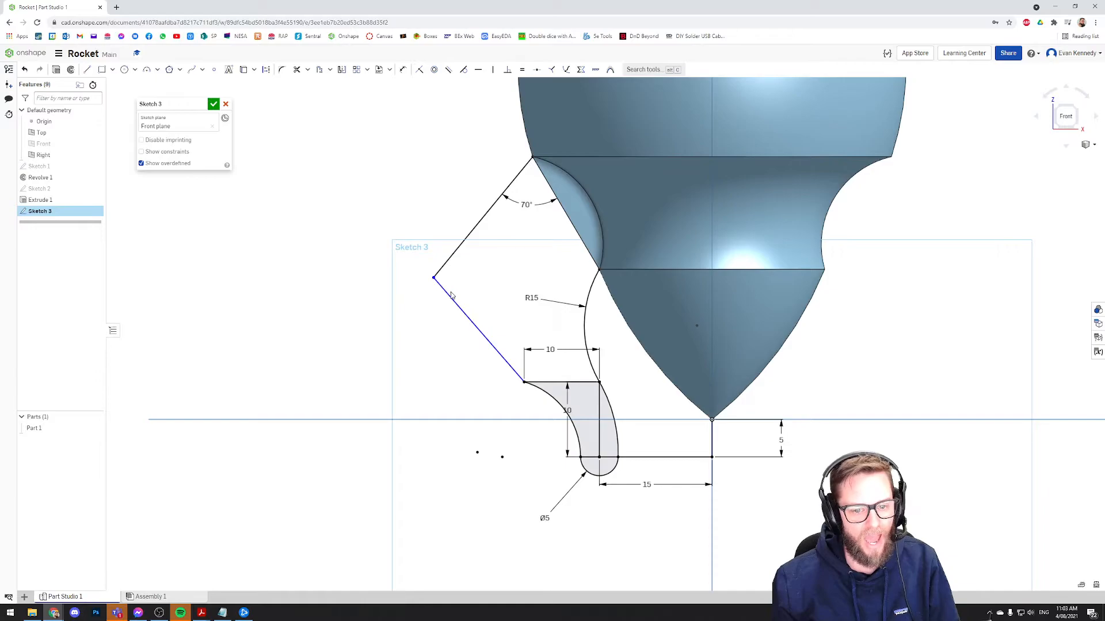
{"action": "left_click", "coordinate": [456, 303]}
{"action": "left_click", "coordinate": [457, 340]}
{"action": "left_click_drag", "start_coordinate": [433, 277], "coordinate": [452, 295]}
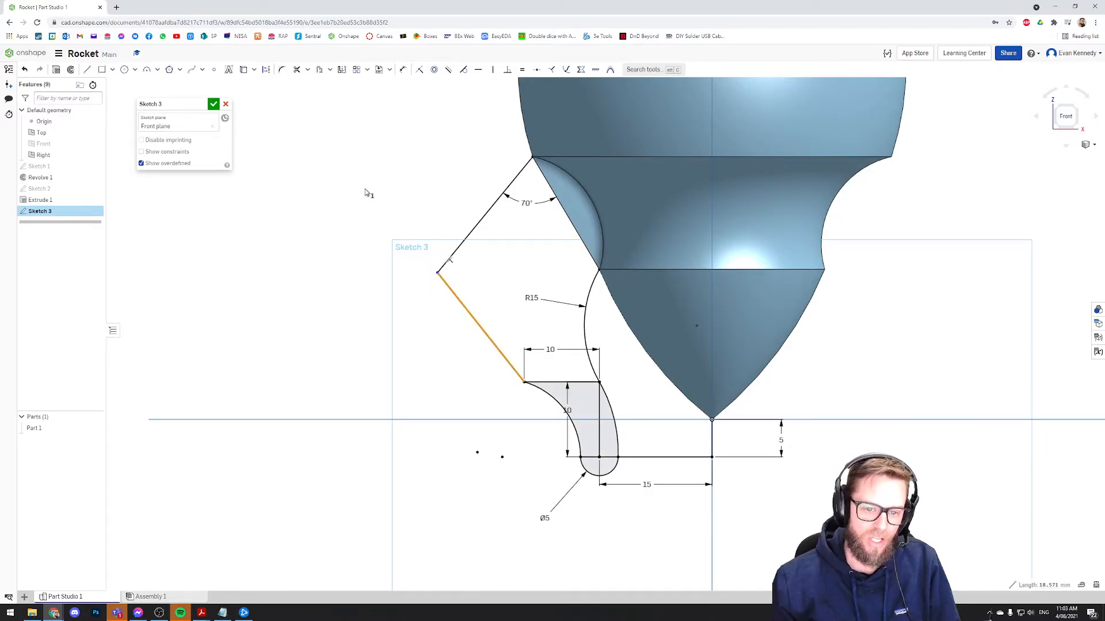
{"action": "left_click", "coordinate": [437, 311]}
{"action": "left_click", "coordinate": [442, 272]}
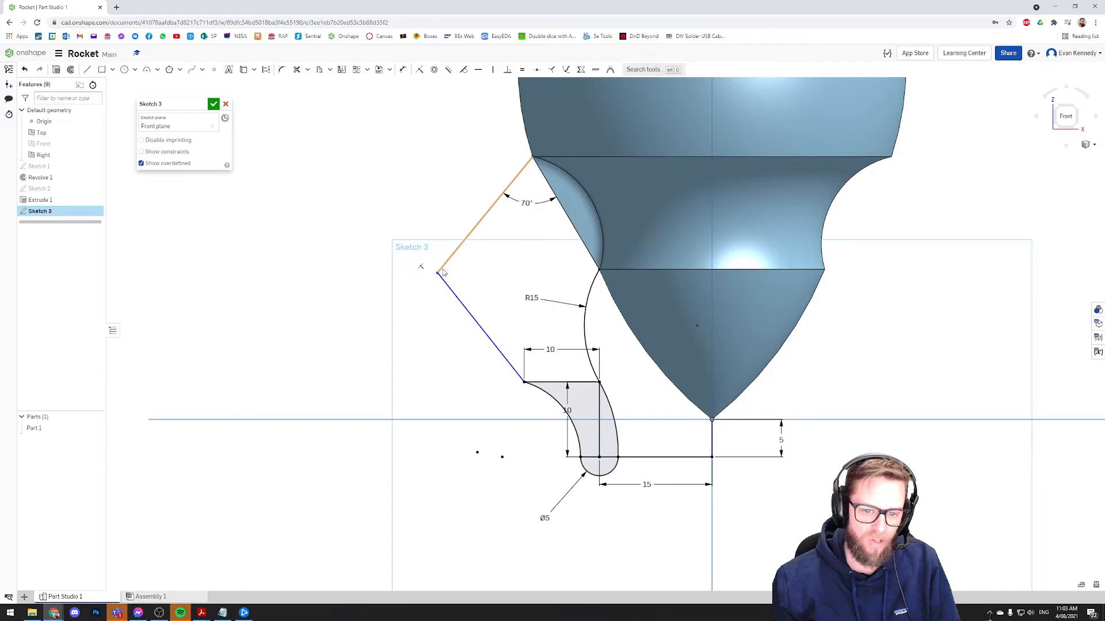
{"action": "left_click", "coordinate": [433, 317]}
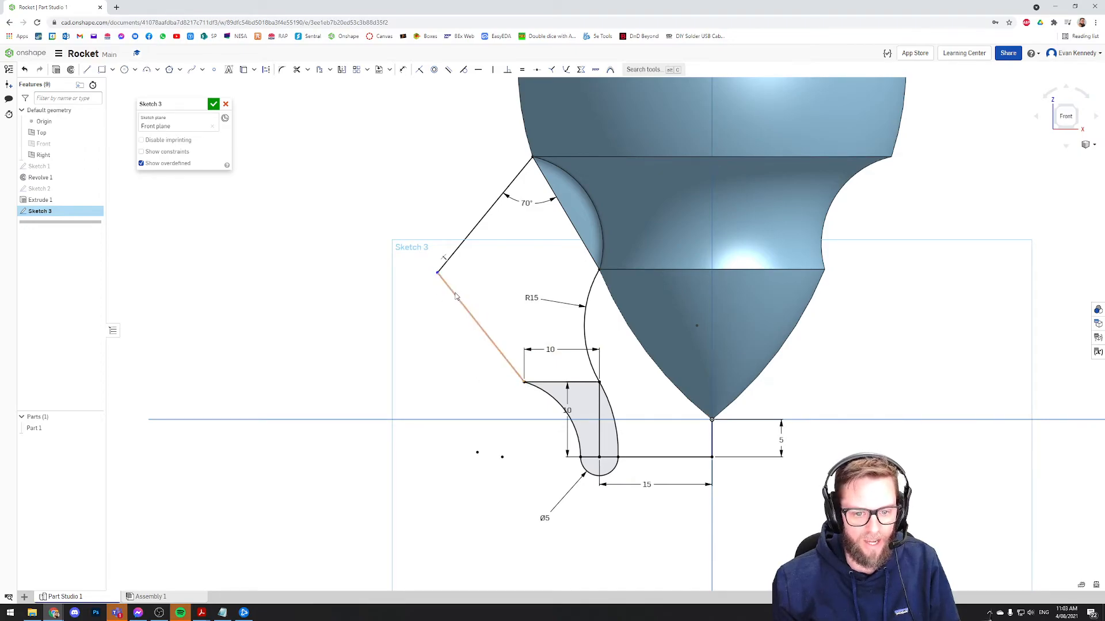
{"action": "left_click_drag", "start_coordinate": [440, 276], "coordinate": [445, 264]}
Dimension the angle between the two outer fin lines to 105°.
{"action": "key", "text": "d"}
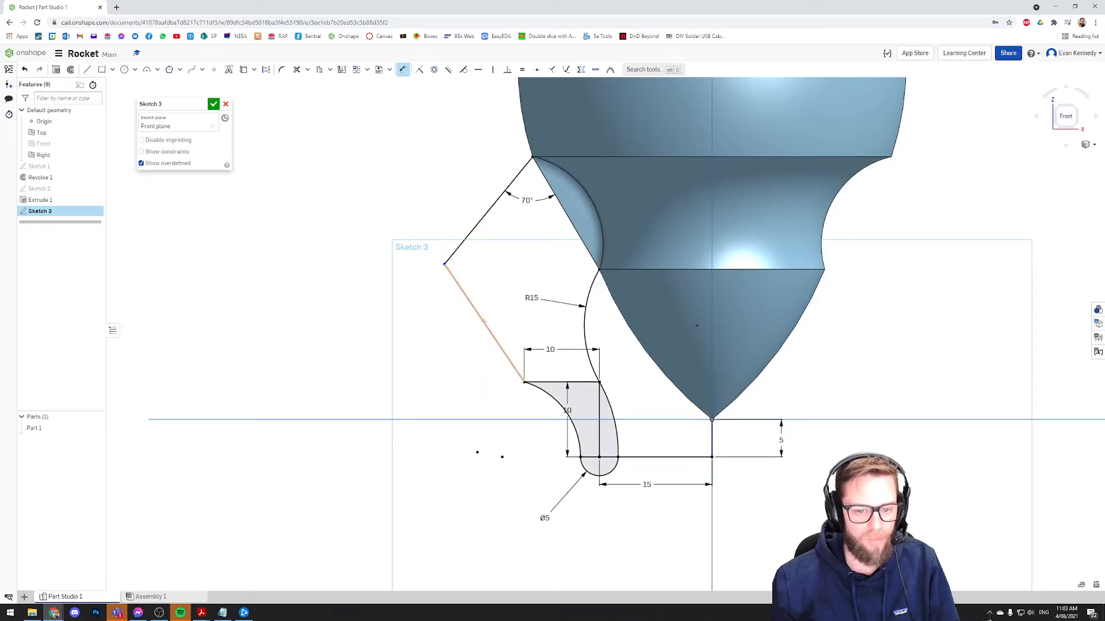
{"action": "left_click", "coordinate": [484, 322]}
{"action": "left_click", "coordinate": [457, 248]}
{"action": "left_click", "coordinate": [495, 263]}
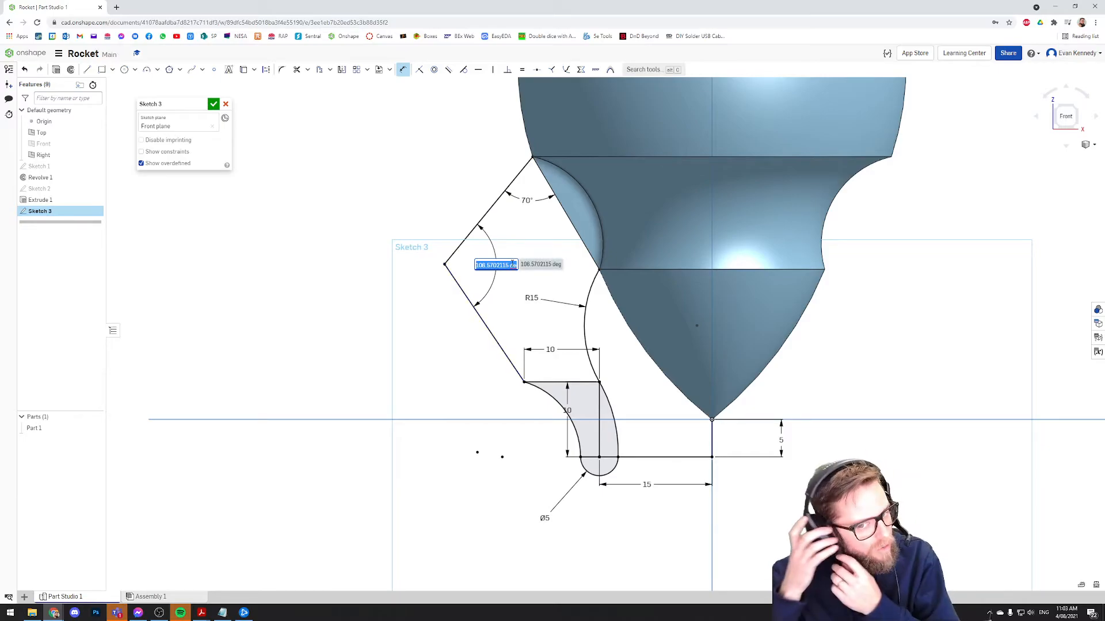
{"action": "type", "text": "105"}
{"action": "key", "text": "Return"}
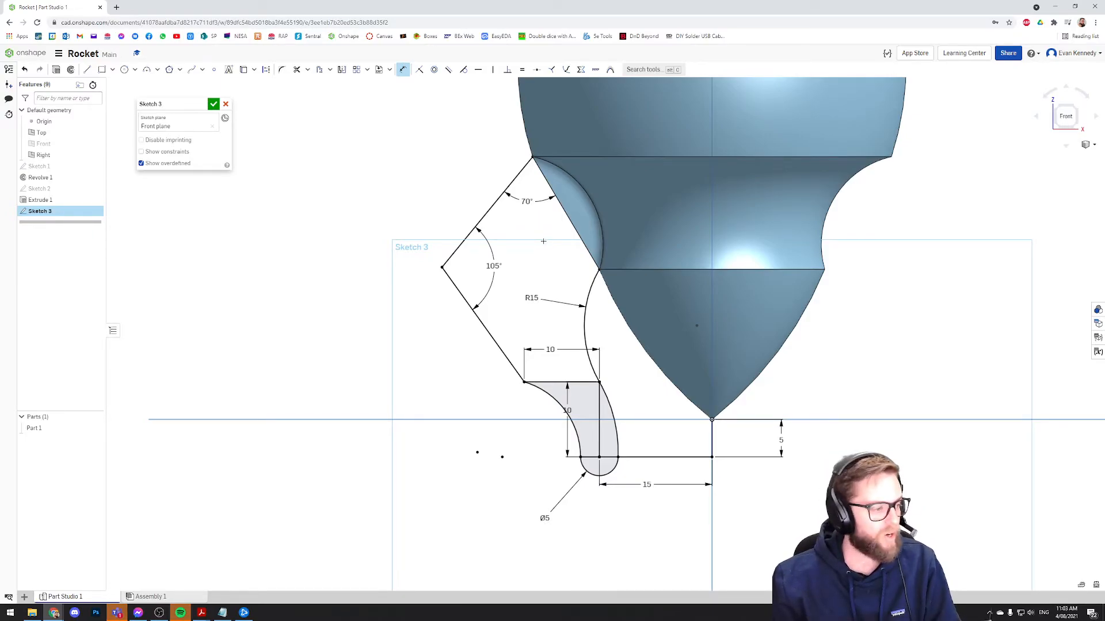
{"action": "key", "text": "Escape"}
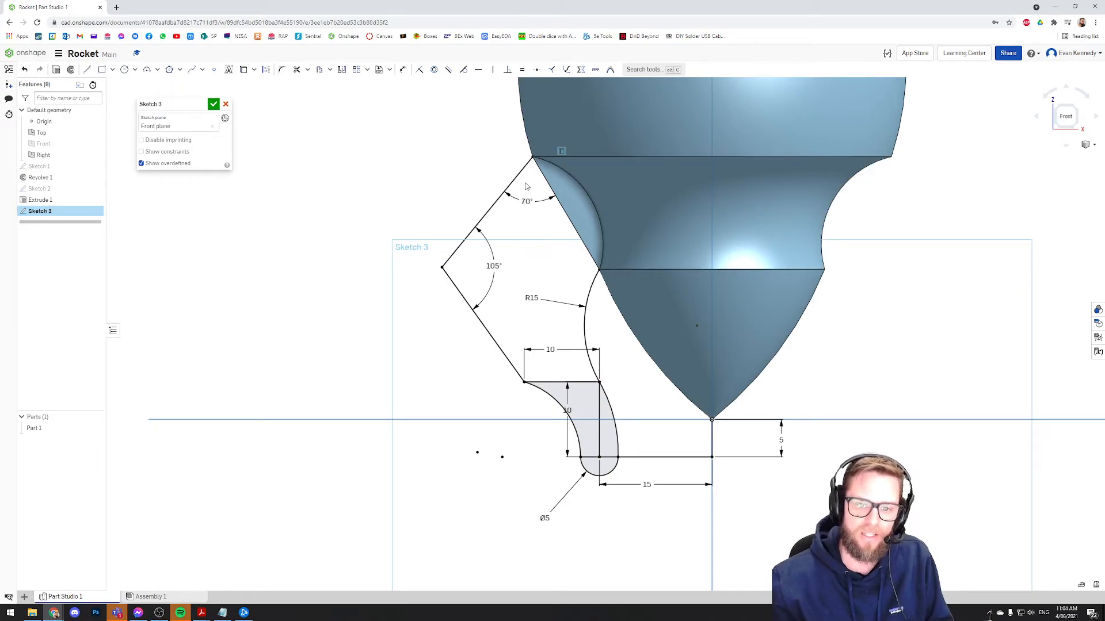
Sketch three connected demonstration lines beside the fin profile, the last about 23.9 mm long, leaving a small gap at the upper corner.
{"action": "left_click", "coordinate": [87, 69]}
{"action": "left_click", "coordinate": [230, 246]}
{"action": "left_click", "coordinate": [180, 340]}
{"action": "left_click", "coordinate": [335, 394]}
{"action": "left_click", "coordinate": [244, 238]}
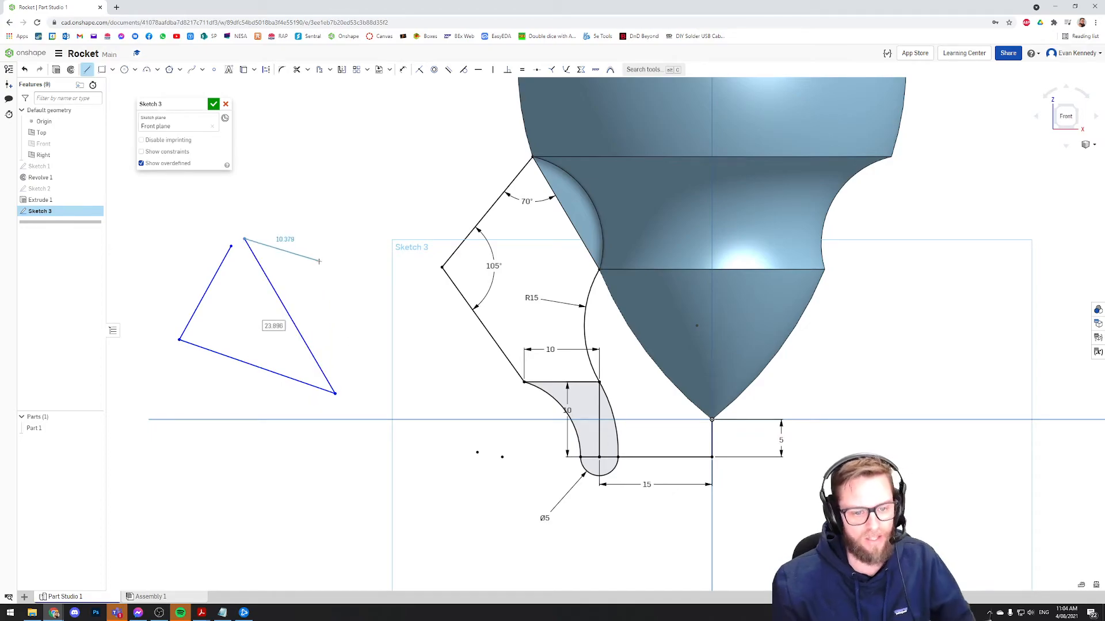
{"action": "key", "text": "F1"}
{"action": "left_click", "coordinate": [203, 8]}
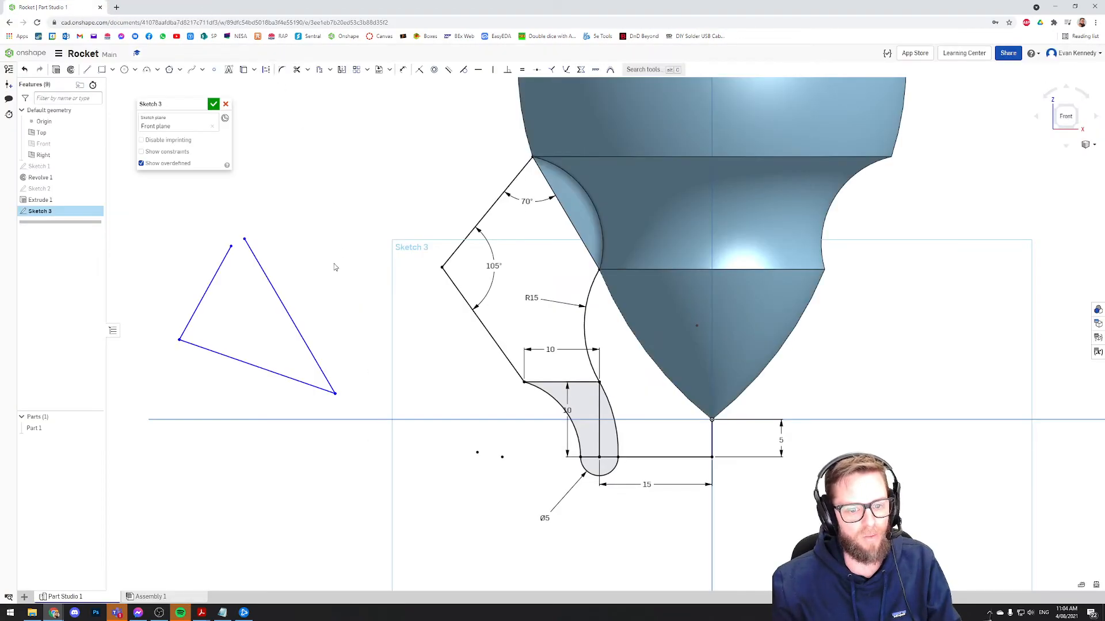
Adjust the demonstration shape's open upper endpoint and close the gap with a short line to form an enclosed region.
{"action": "left_click", "coordinate": [253, 249]}
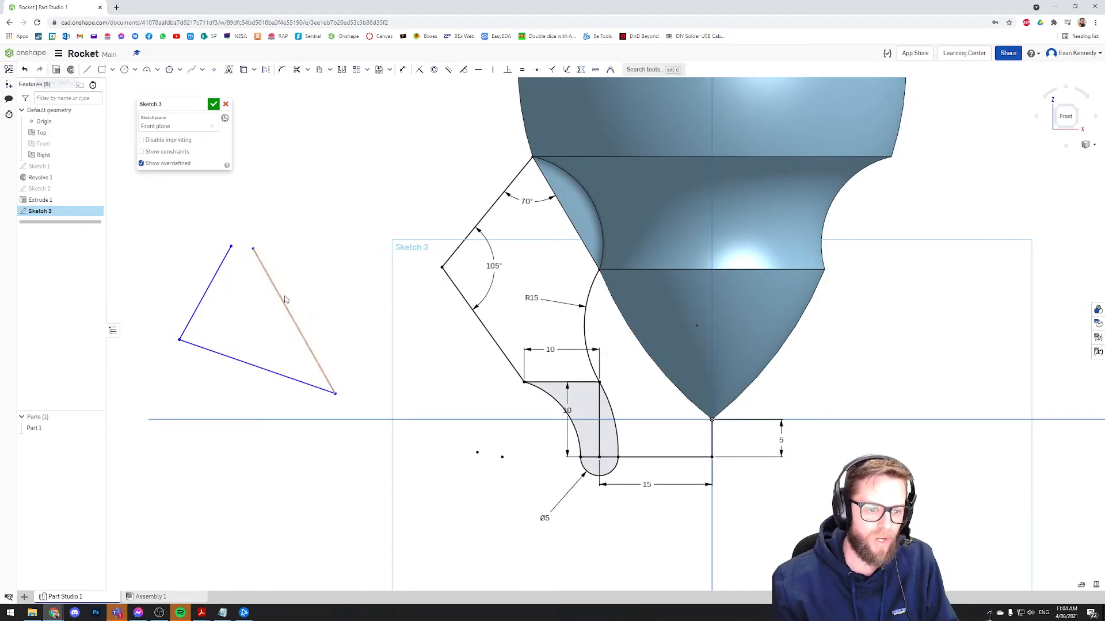
{"action": "key", "text": "l"}
{"action": "left_click", "coordinate": [253, 249]}
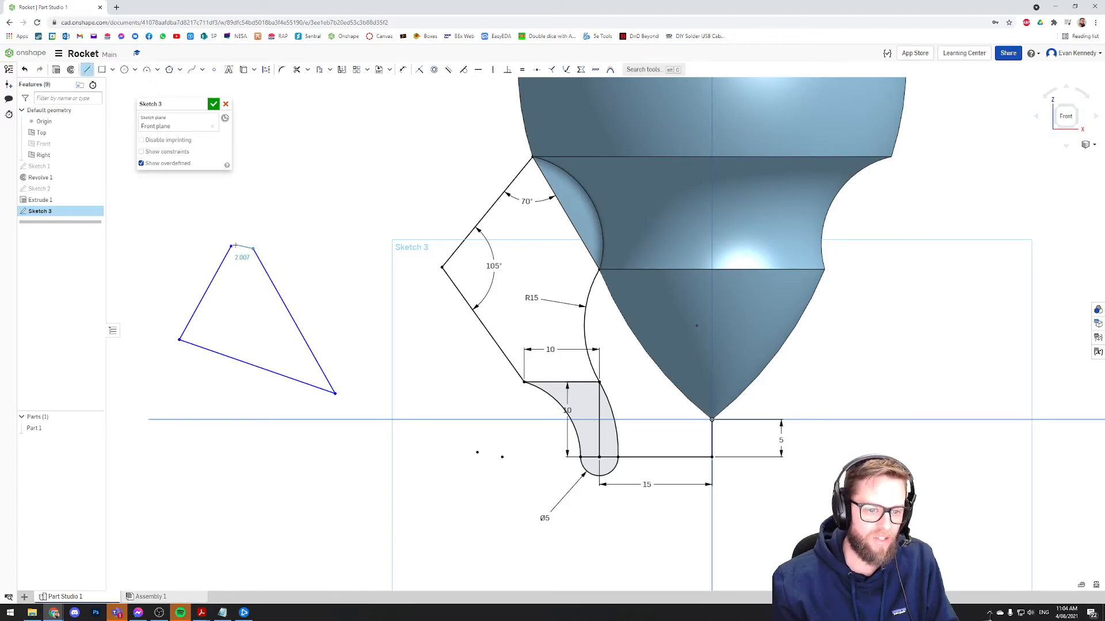
{"action": "left_click", "coordinate": [231, 247]}
{"action": "key", "text": "Escape"}
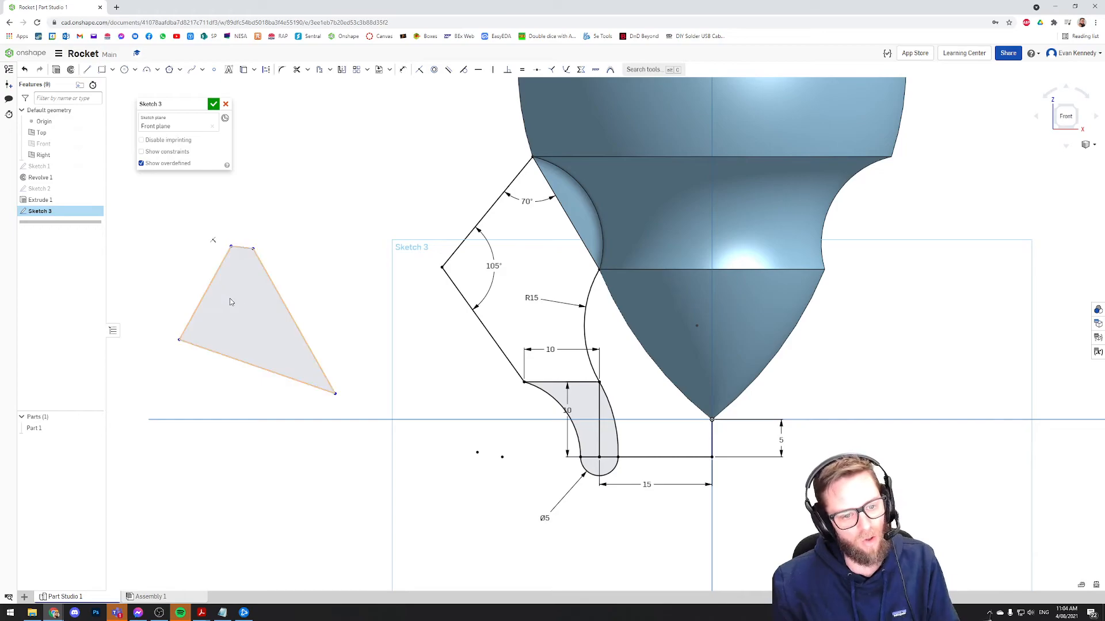
{"action": "left_click", "coordinate": [255, 334]}
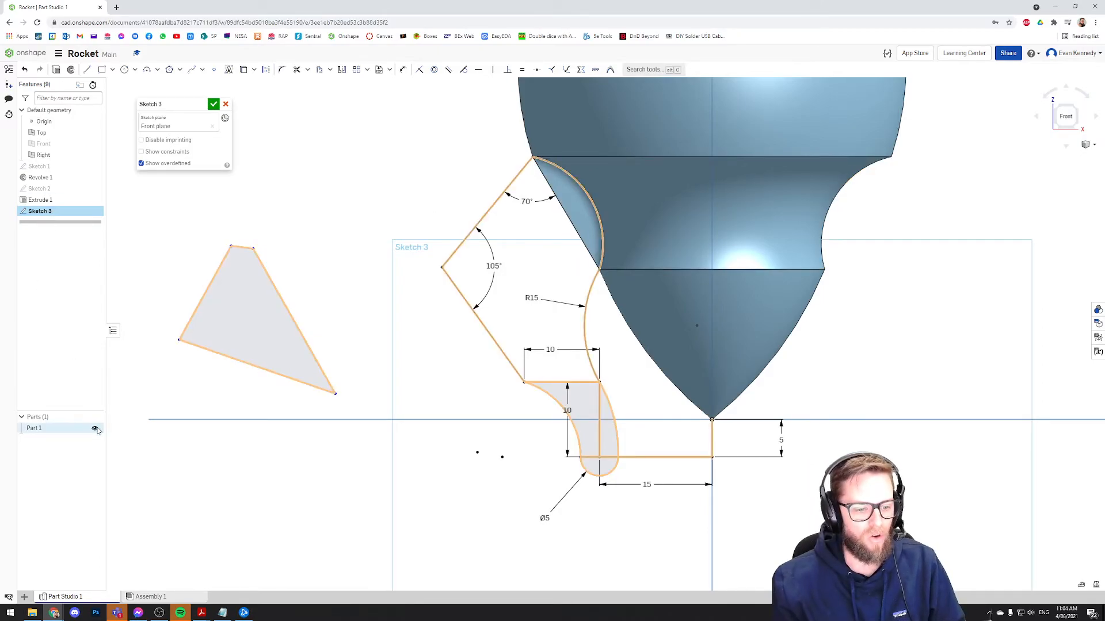
Hide Part 1 to examine the junction between the R15 arc and the upper arc for a gap, then show the part again.
{"action": "left_click", "coordinate": [95, 428]}
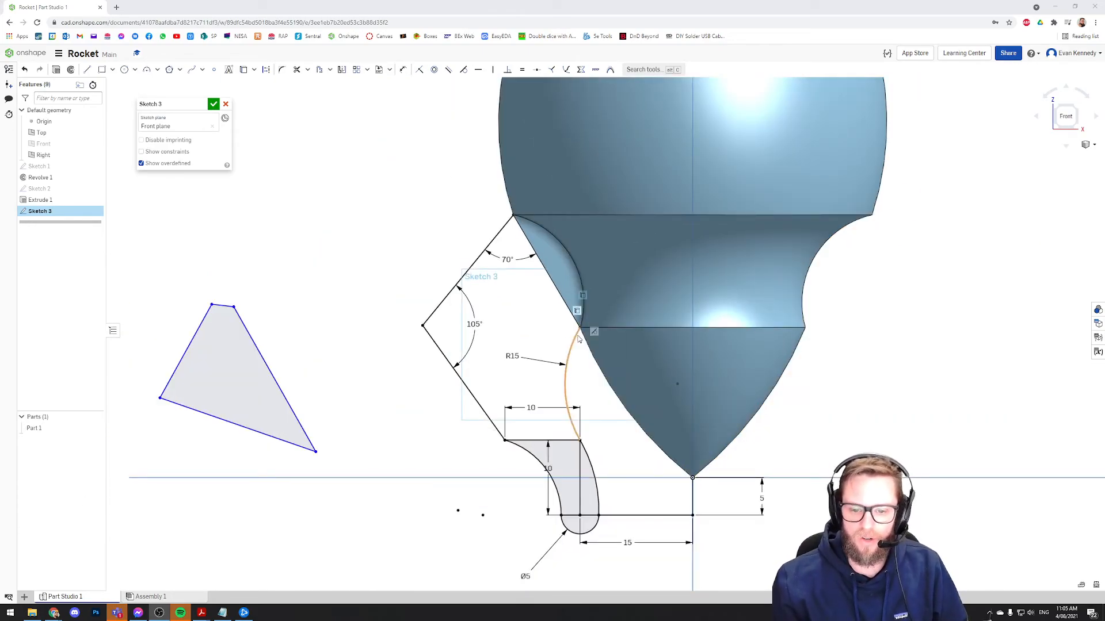
{"action": "scroll", "coordinate": [578, 329], "scroll_direction": "up", "scroll_amount": 1}
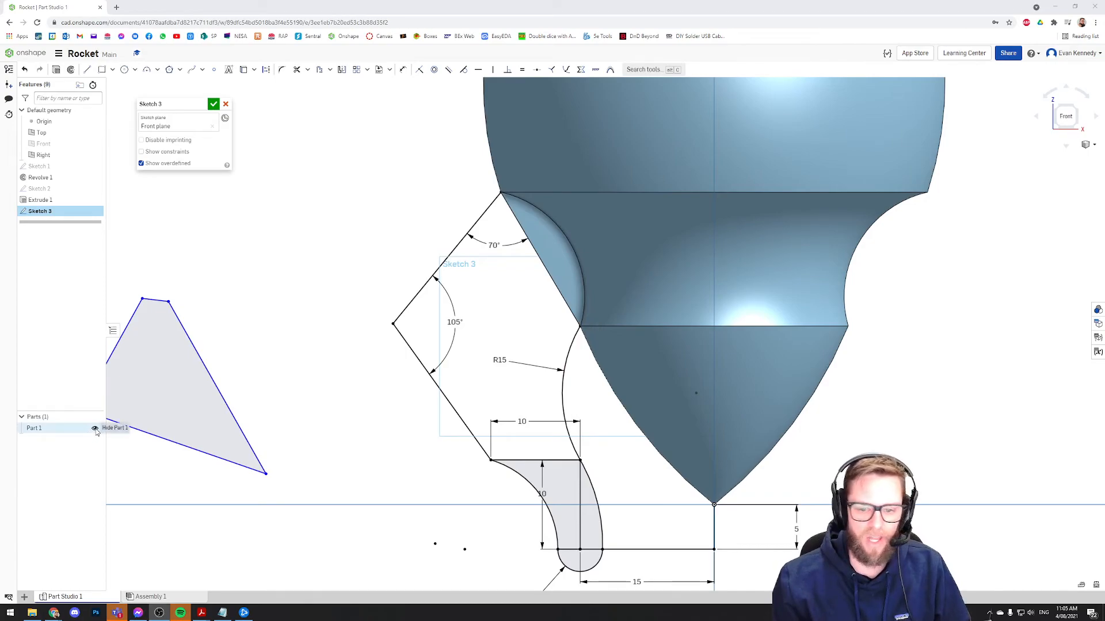
{"action": "left_click", "coordinate": [95, 429]}
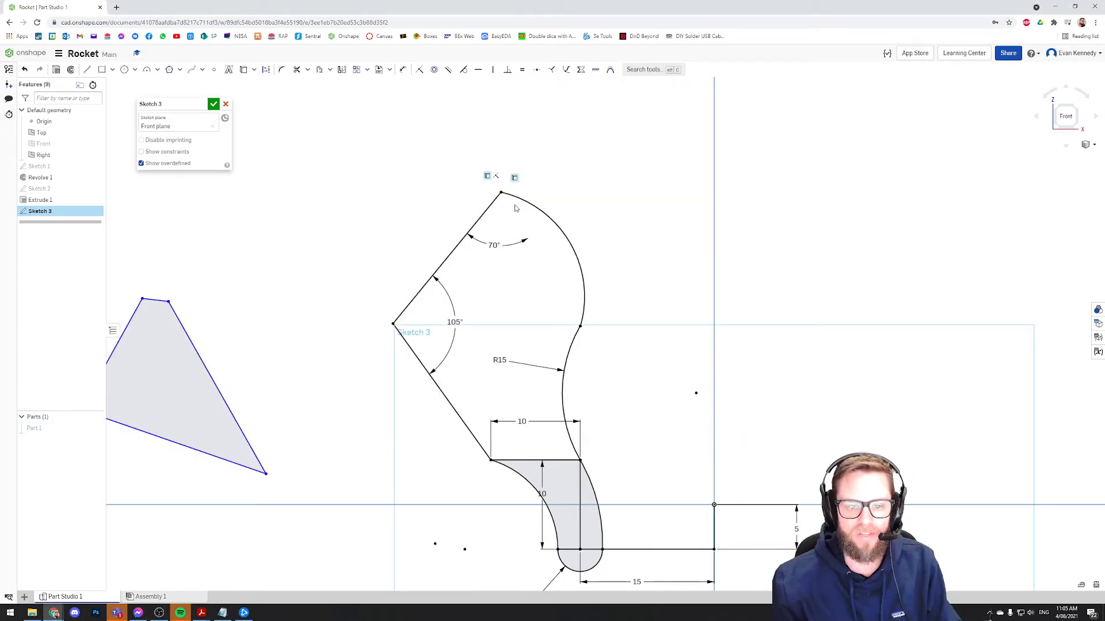
{"action": "scroll", "coordinate": [581, 329], "scroll_direction": "up", "scroll_amount": 1}
{"action": "scroll", "coordinate": [581, 329], "scroll_direction": "up", "scroll_amount": 4}
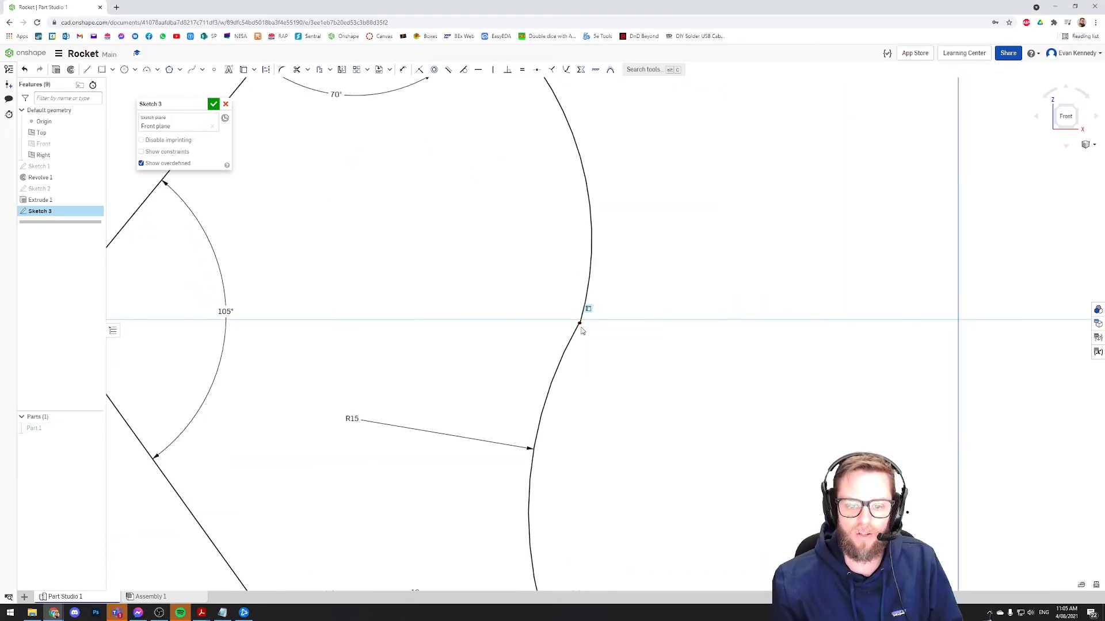
{"action": "scroll", "coordinate": [580, 326], "scroll_direction": "up", "scroll_amount": 5}
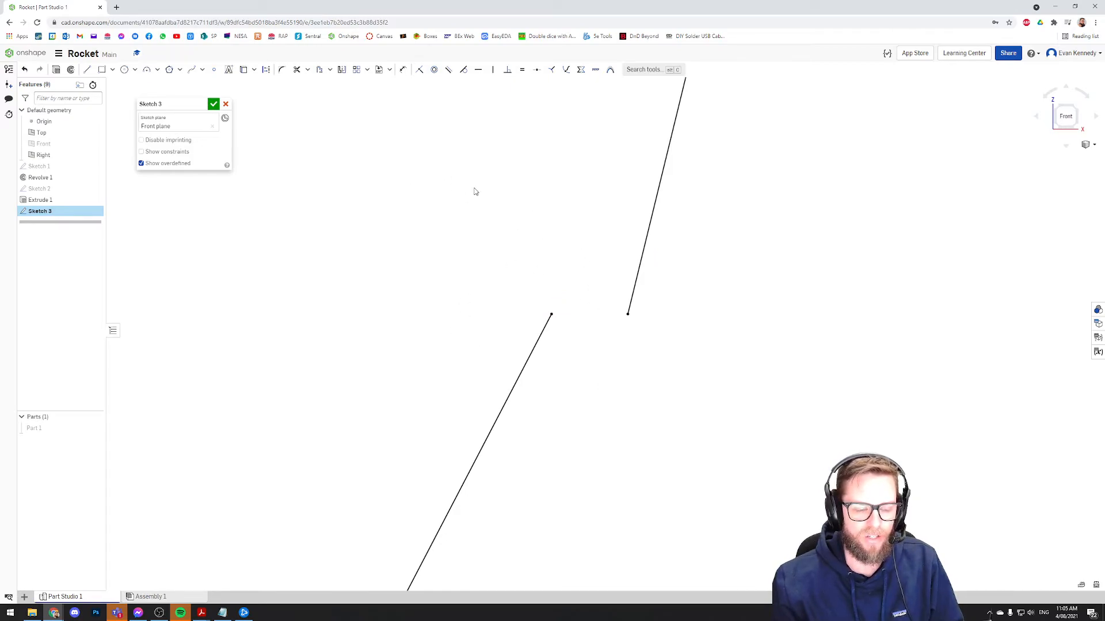
{"action": "scroll", "coordinate": [690, 283], "scroll_direction": "down", "scroll_amount": 6}
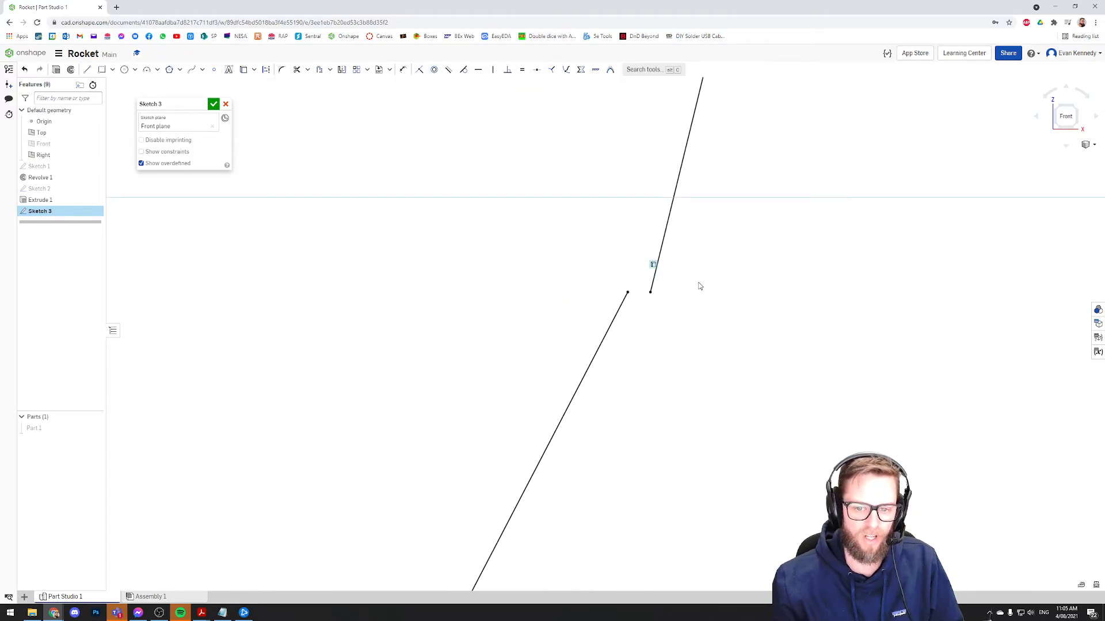
{"action": "scroll", "coordinate": [427, 246], "scroll_direction": "down", "scroll_amount": 3}
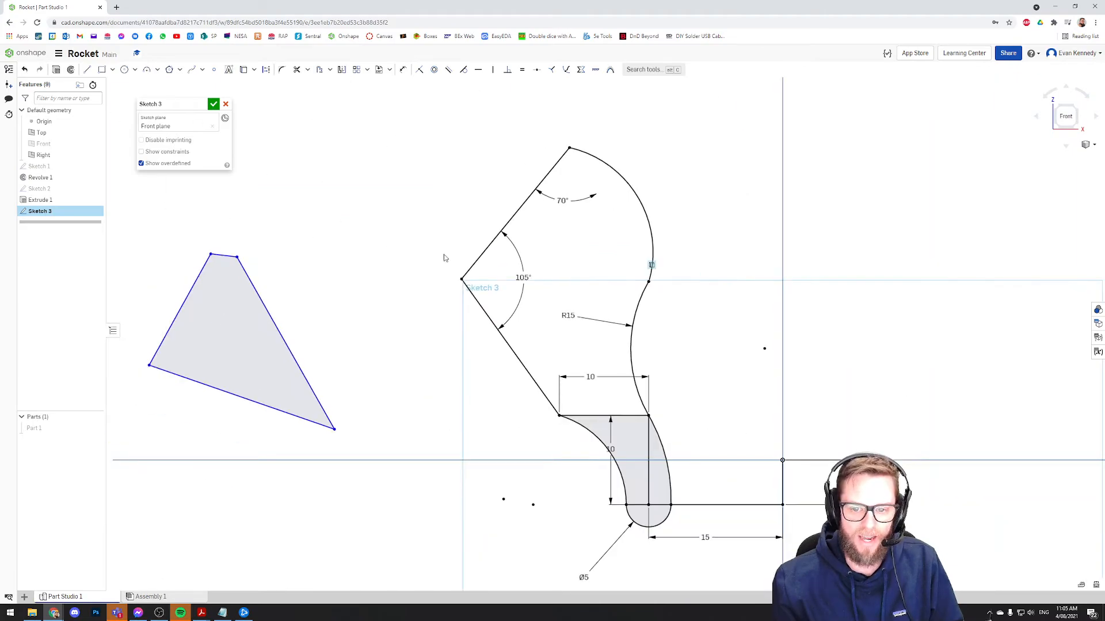
{"action": "left_click", "coordinate": [95, 428]}
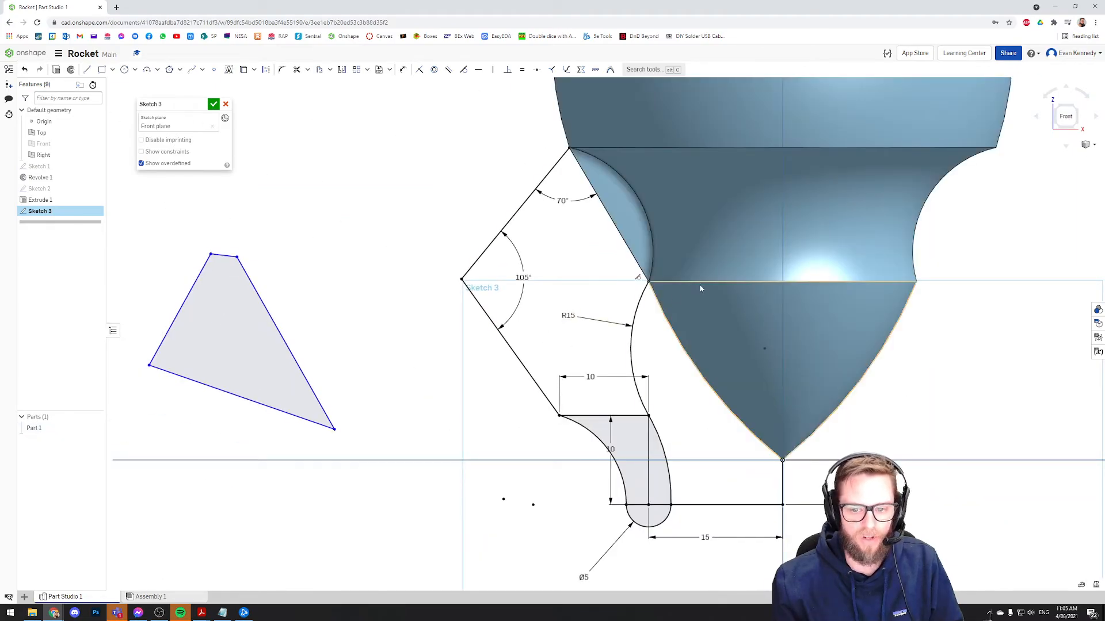
Examine up close how the upper arc and the R15 arc end against the rocket body's edge with Part 1 shown.
{"action": "middle_click_drag", "start_coordinate": [713, 254], "coordinate": [654, 264]}
{"action": "scroll", "coordinate": [654, 264], "scroll_direction": "up", "scroll_amount": 2}
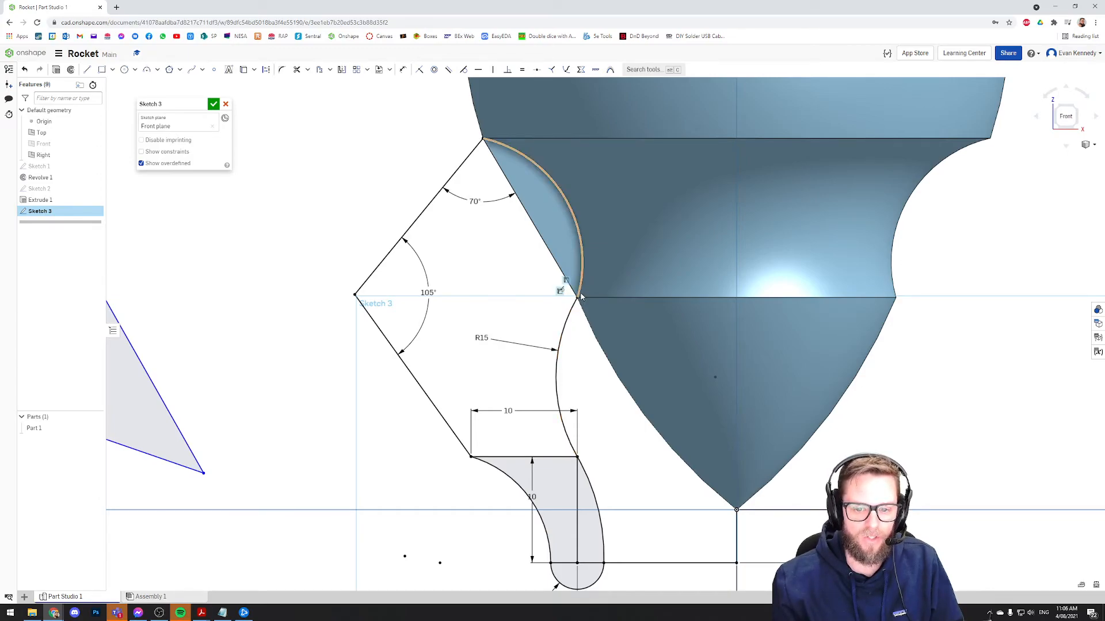
{"action": "scroll", "coordinate": [578, 298], "scroll_direction": "up", "scroll_amount": 5}
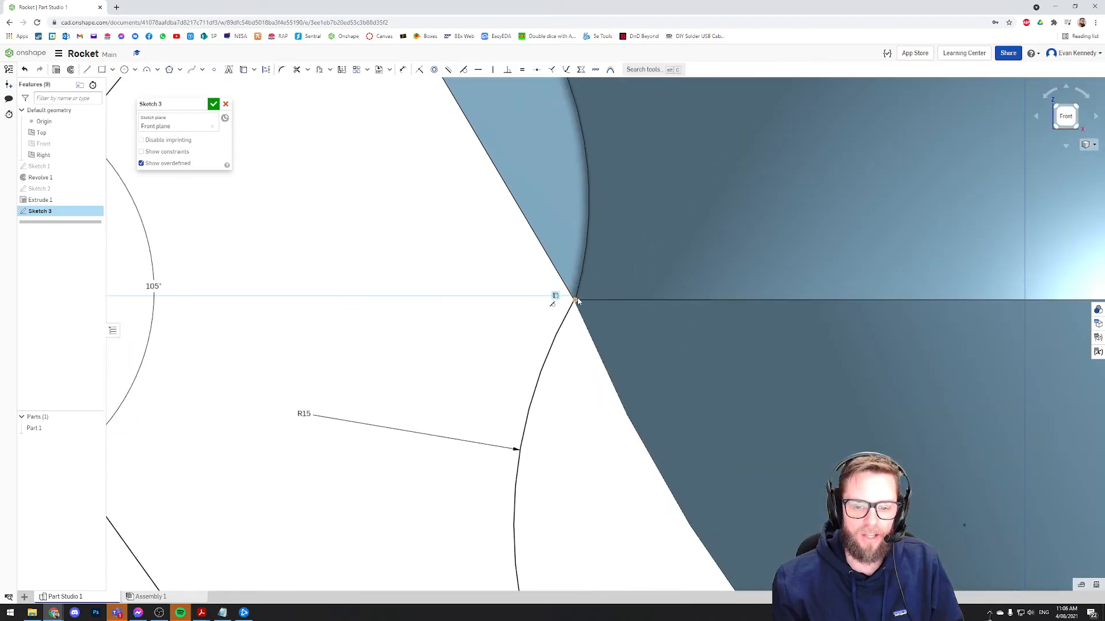
{"action": "scroll", "coordinate": [566, 305], "scroll_direction": "up", "scroll_amount": 3}
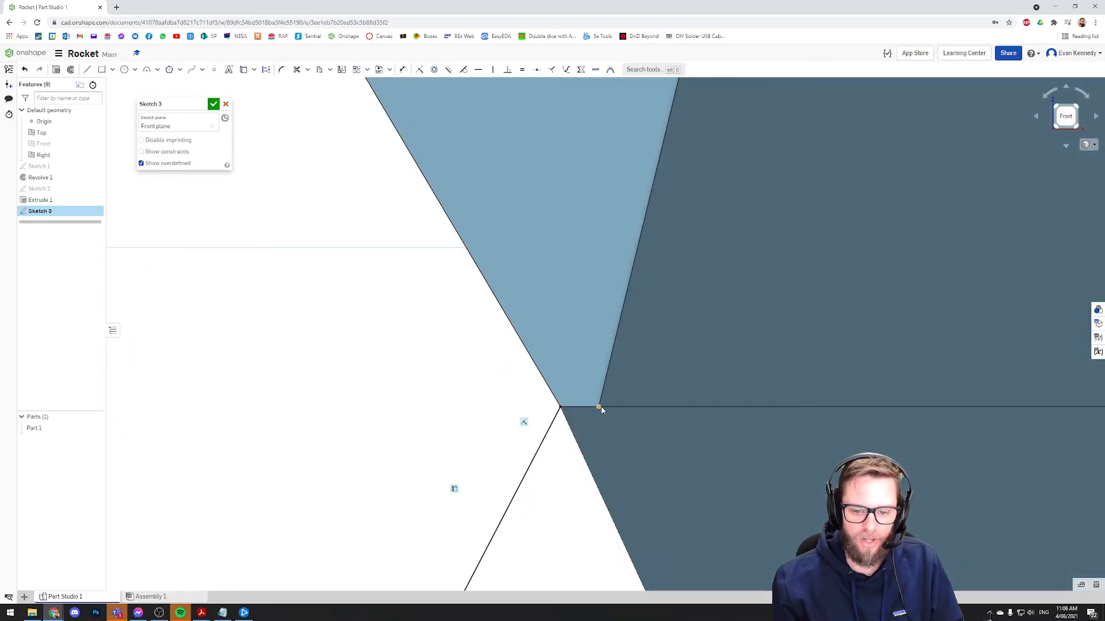
{"action": "left_click_drag", "start_coordinate": [579, 409], "coordinate": [560, 408]}
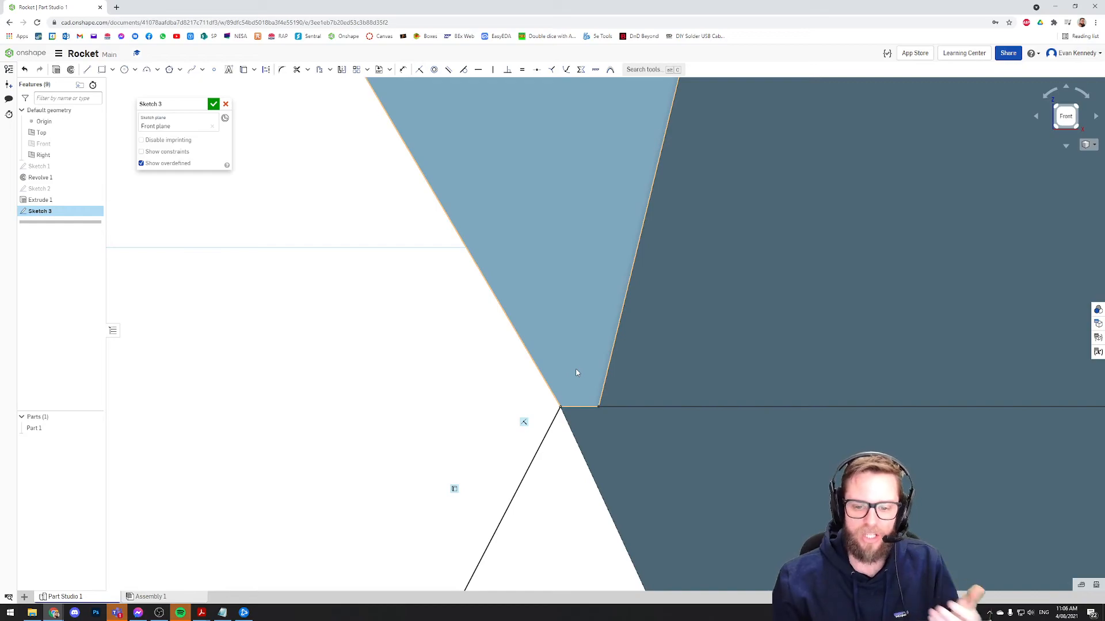
{"action": "scroll", "coordinate": [503, 376], "scroll_direction": "down", "scroll_amount": 5}
{"action": "scroll", "coordinate": [647, 385], "scroll_direction": "down", "scroll_amount": 5}
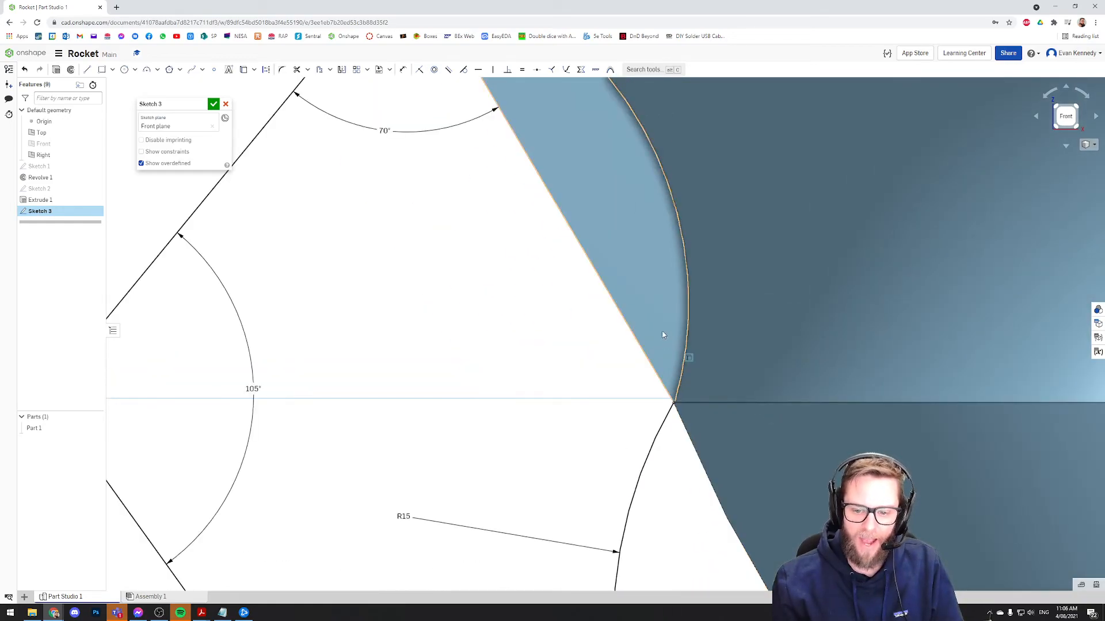
{"action": "left_click", "coordinate": [646, 300]}
{"action": "left_click", "coordinate": [649, 287]}
{"action": "scroll", "coordinate": [370, 353], "scroll_direction": "down", "scroll_amount": 5}
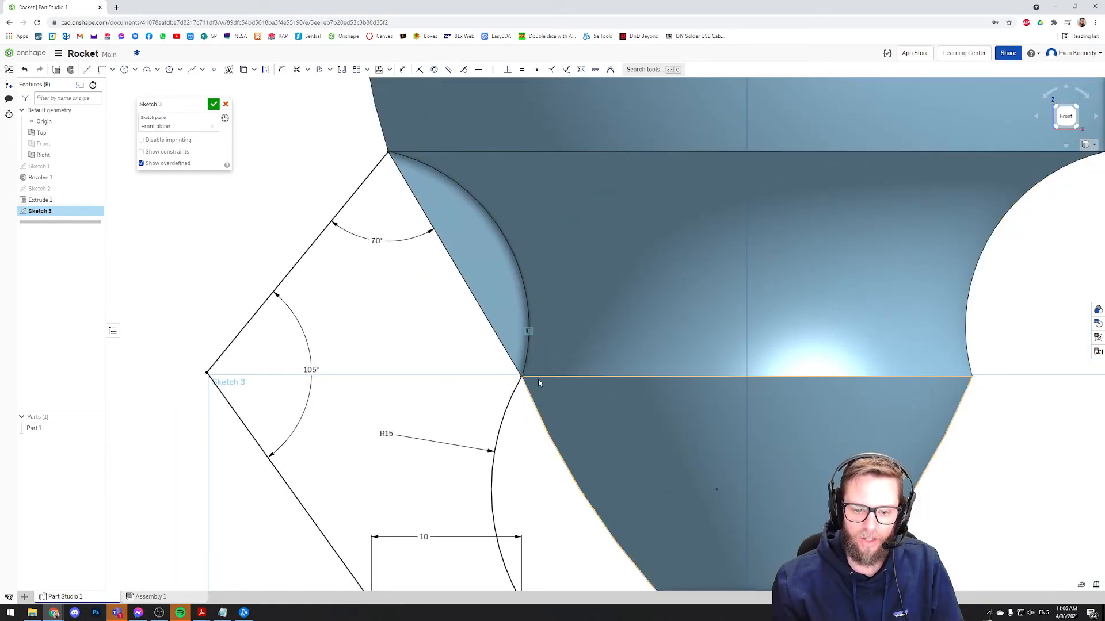
{"action": "left_click", "coordinate": [526, 358]}
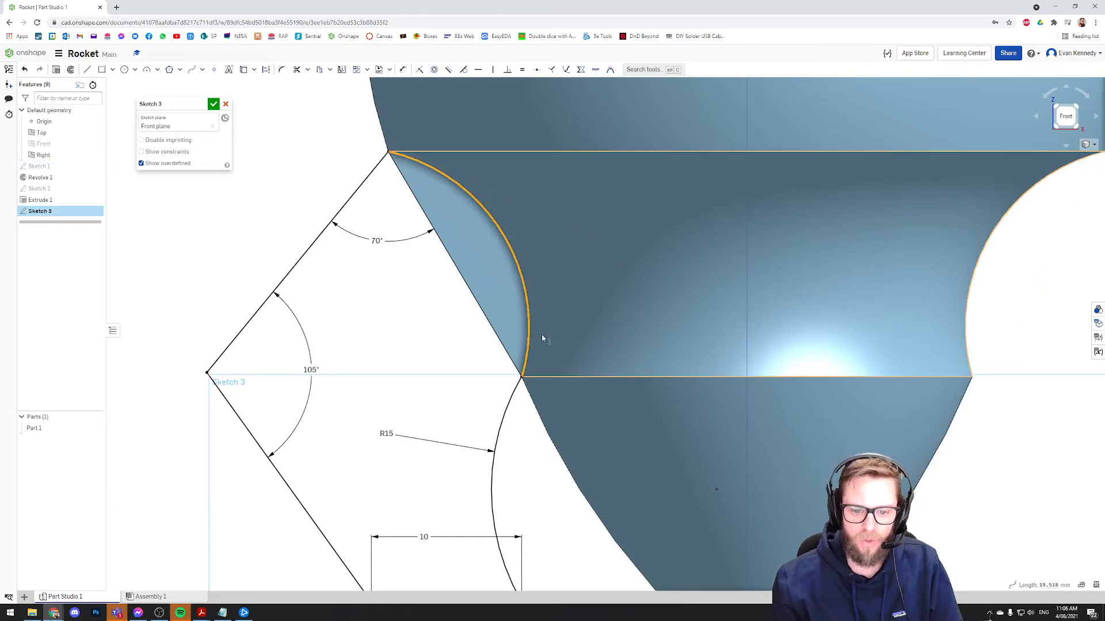
{"action": "scroll", "coordinate": [521, 378], "scroll_direction": "up", "scroll_amount": 5}
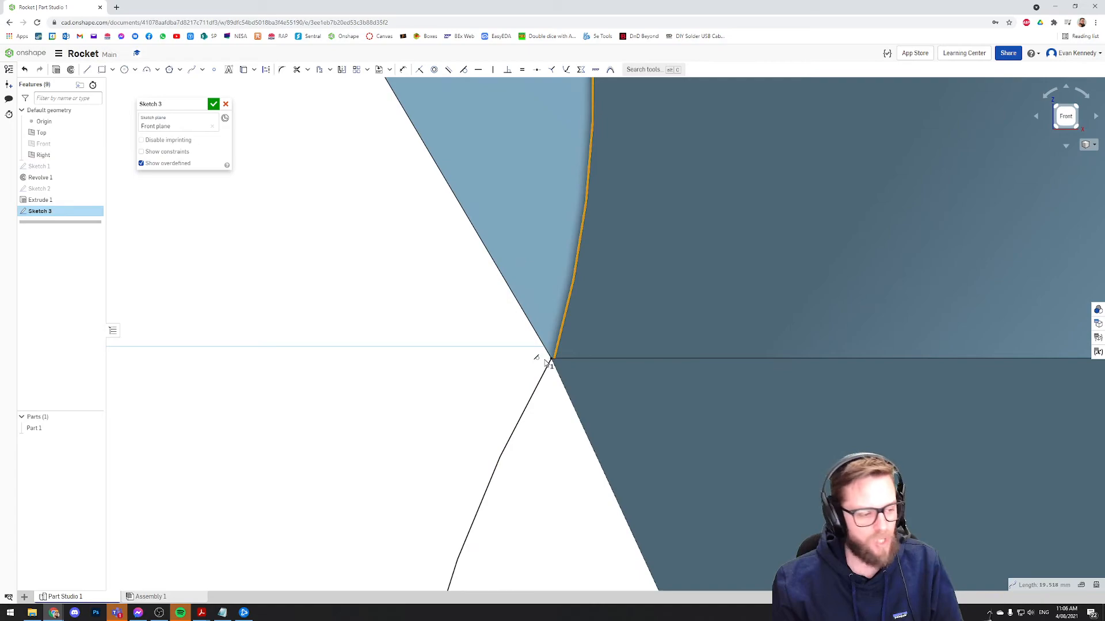
{"action": "scroll", "coordinate": [549, 358], "scroll_direction": "up", "scroll_amount": 3}
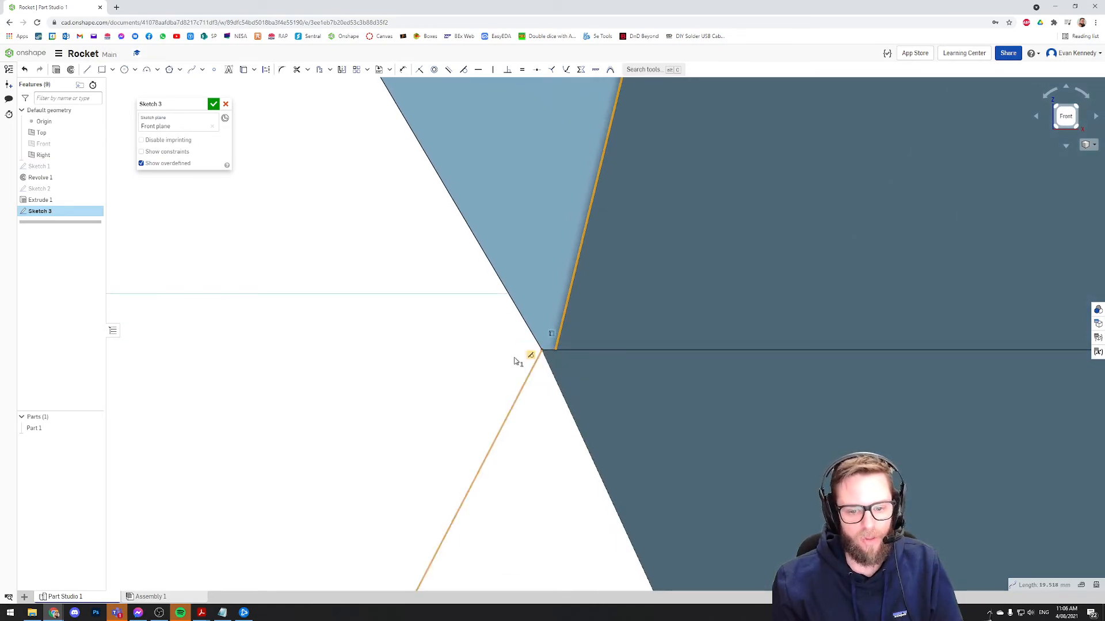
{"action": "scroll", "coordinate": [541, 350], "scroll_direction": "up", "scroll_amount": 5}
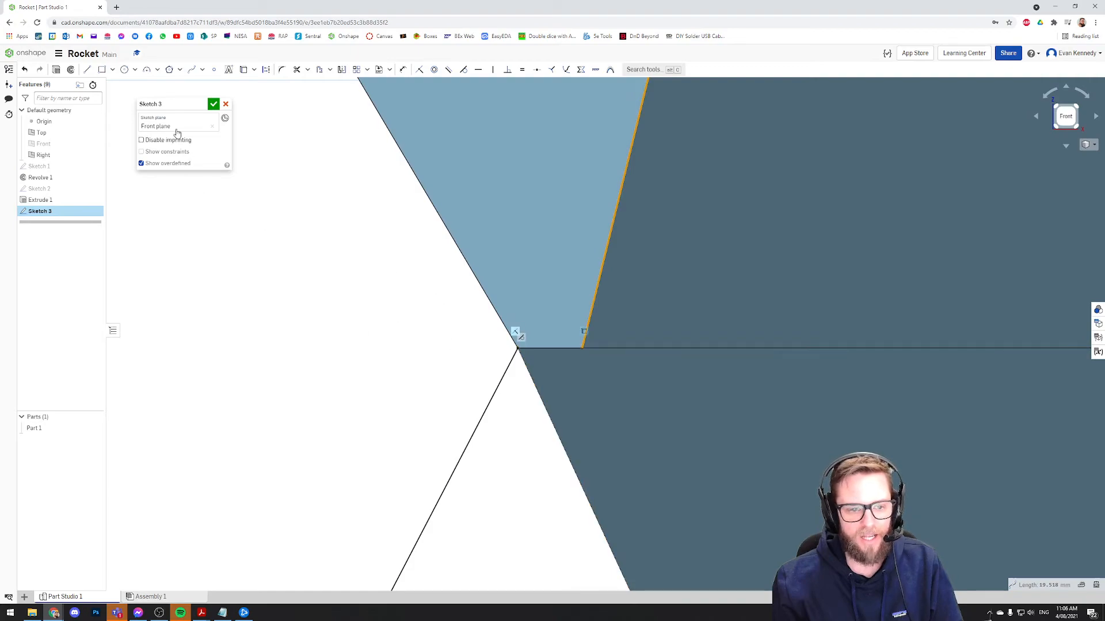
Close the gap between the upper arc's lower end and the R15 arc's upper end with a short horizontal line.
{"action": "left_click", "coordinate": [88, 71]}
{"action": "left_click", "coordinate": [583, 348]}
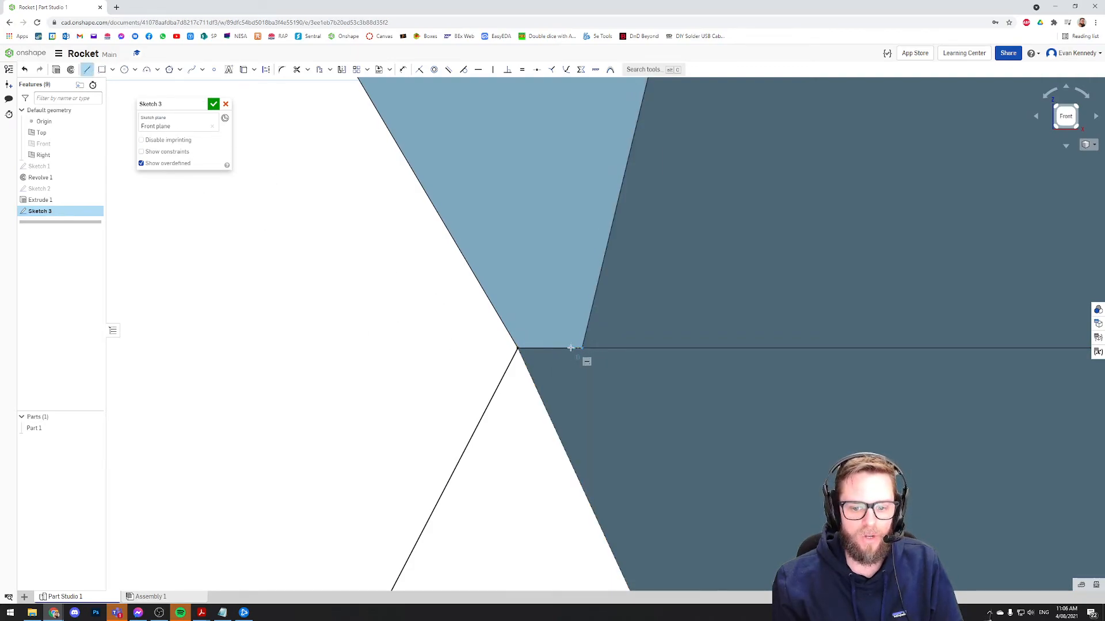
{"action": "left_click", "coordinate": [516, 349]}
{"action": "key", "text": "Escape"}
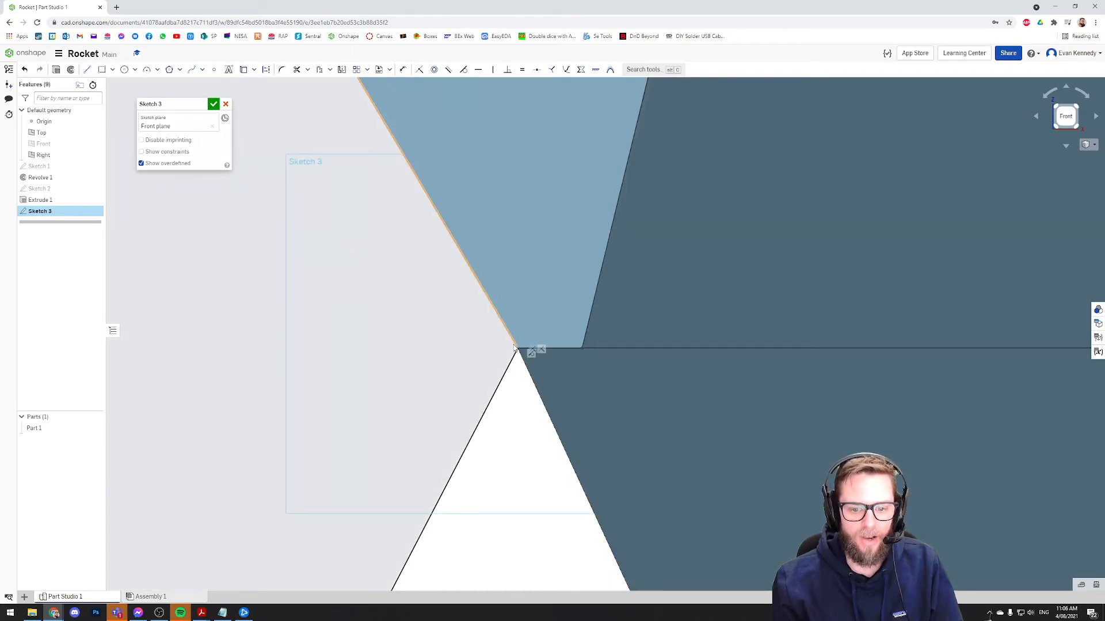
Hide Part 1 to check that the upper fin profile is one closed region, then show the part again.
{"action": "left_click", "coordinate": [95, 429]}
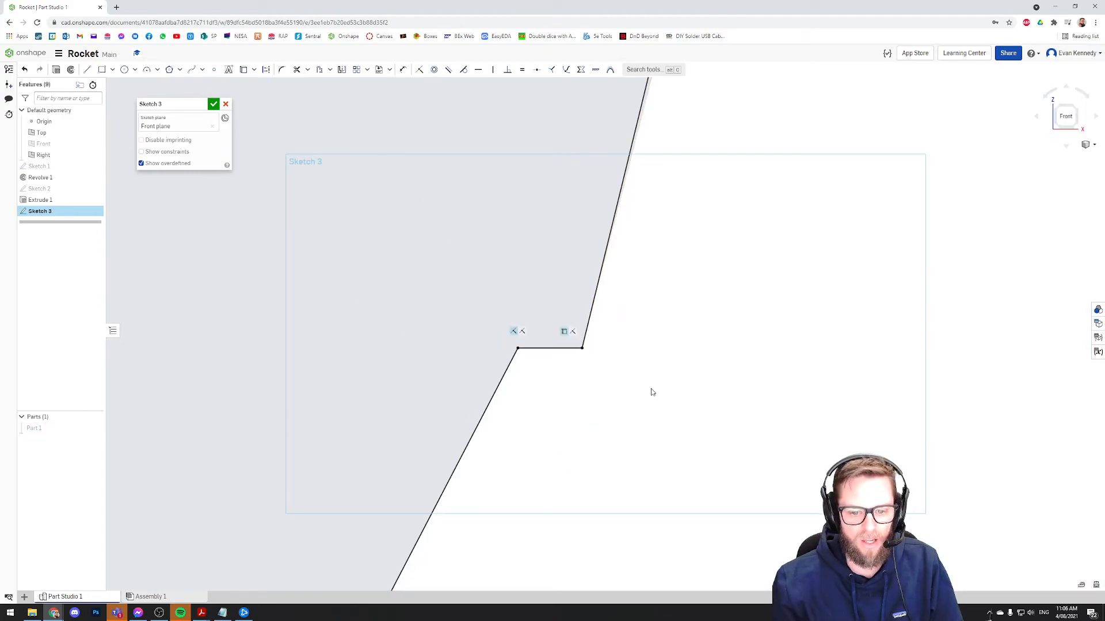
{"action": "scroll", "coordinate": [714, 414], "scroll_direction": "down", "scroll_amount": 10}
{"action": "scroll", "coordinate": [719, 424], "scroll_direction": "down", "scroll_amount": 8}
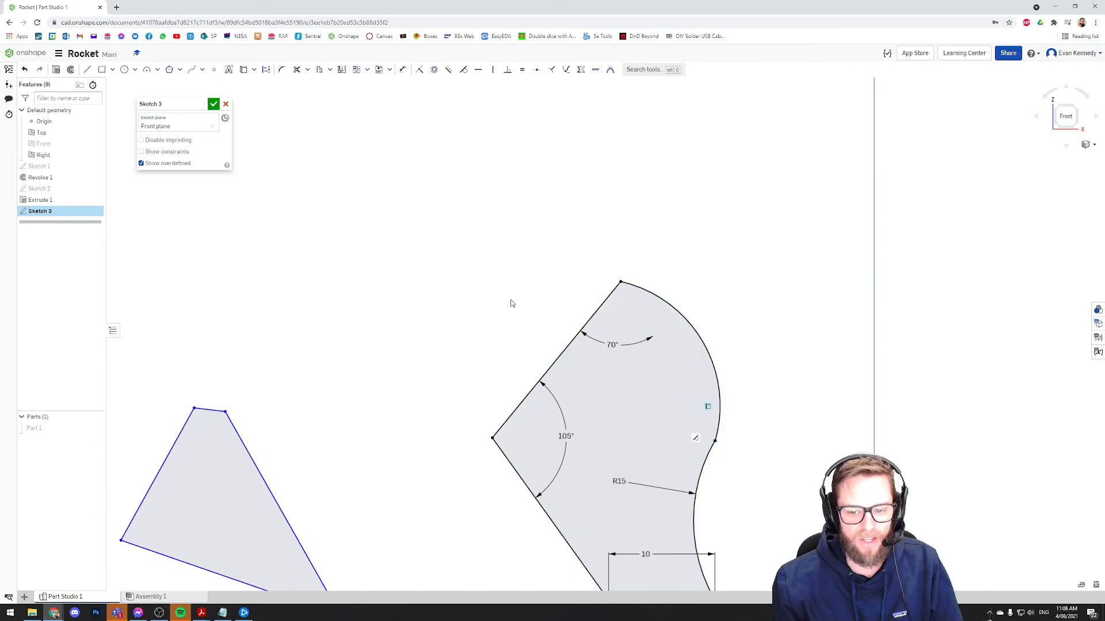
{"action": "scroll", "coordinate": [509, 395], "scroll_direction": "up", "scroll_amount": 5}
{"action": "left_click", "coordinate": [535, 262]}
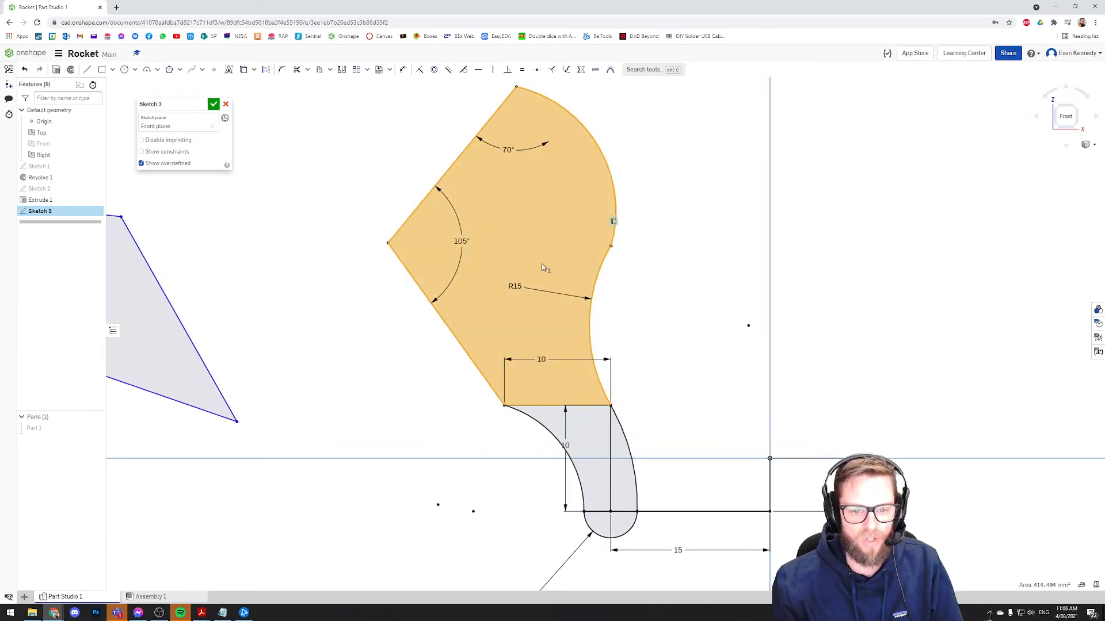
{"action": "left_click", "coordinate": [556, 252]}
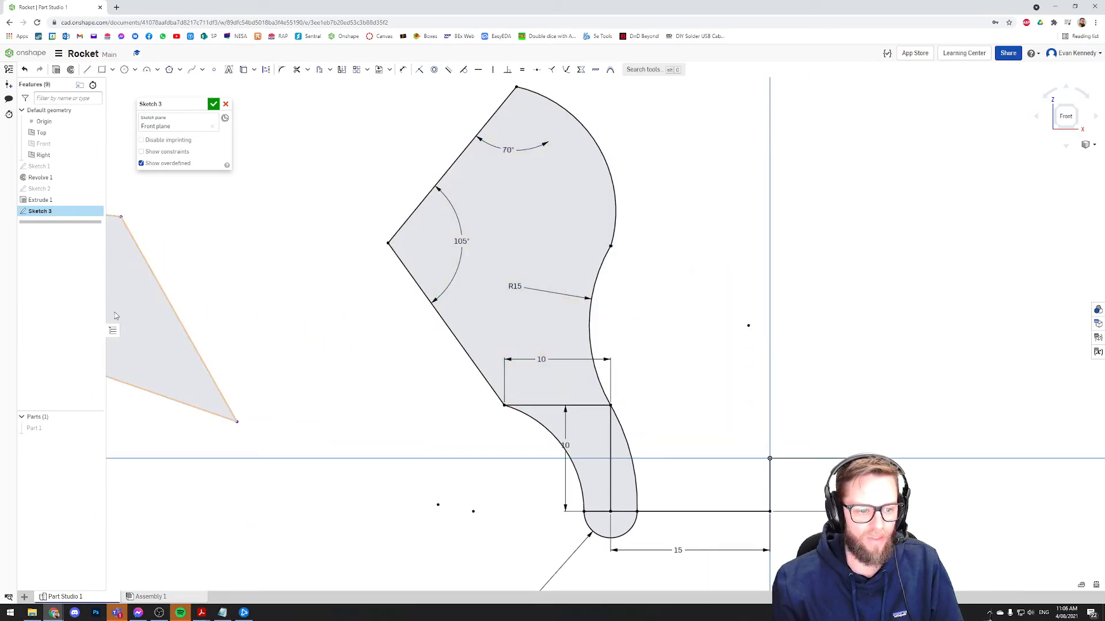
{"action": "left_click", "coordinate": [95, 429]}
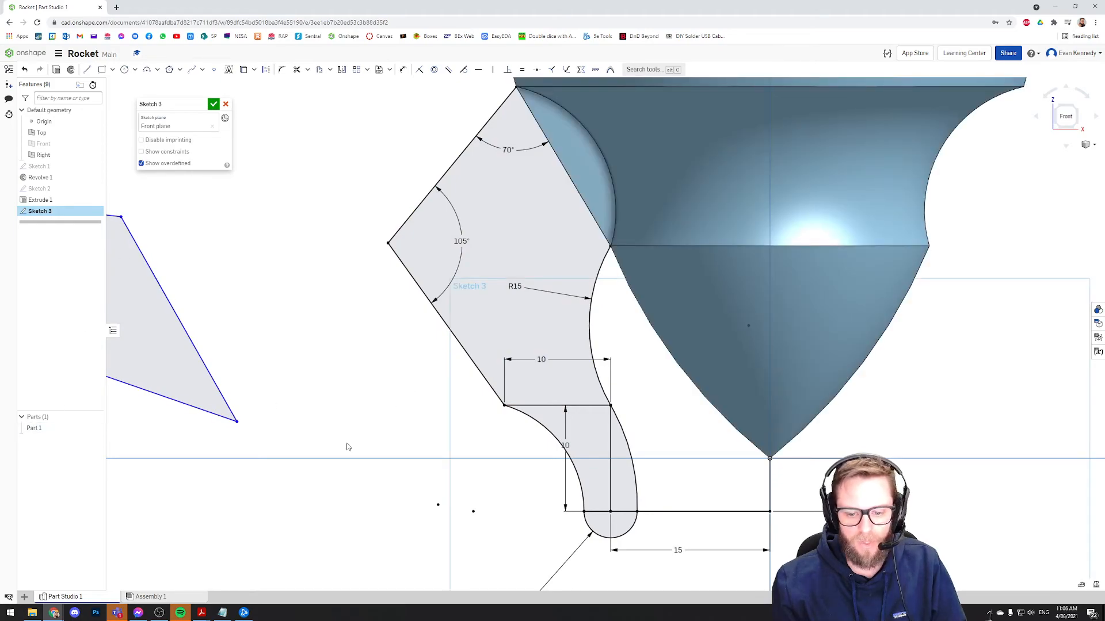
{"action": "scroll", "coordinate": [348, 446], "scroll_direction": "down", "scroll_amount": 4}
{"action": "key", "text": "ctrl+a"}
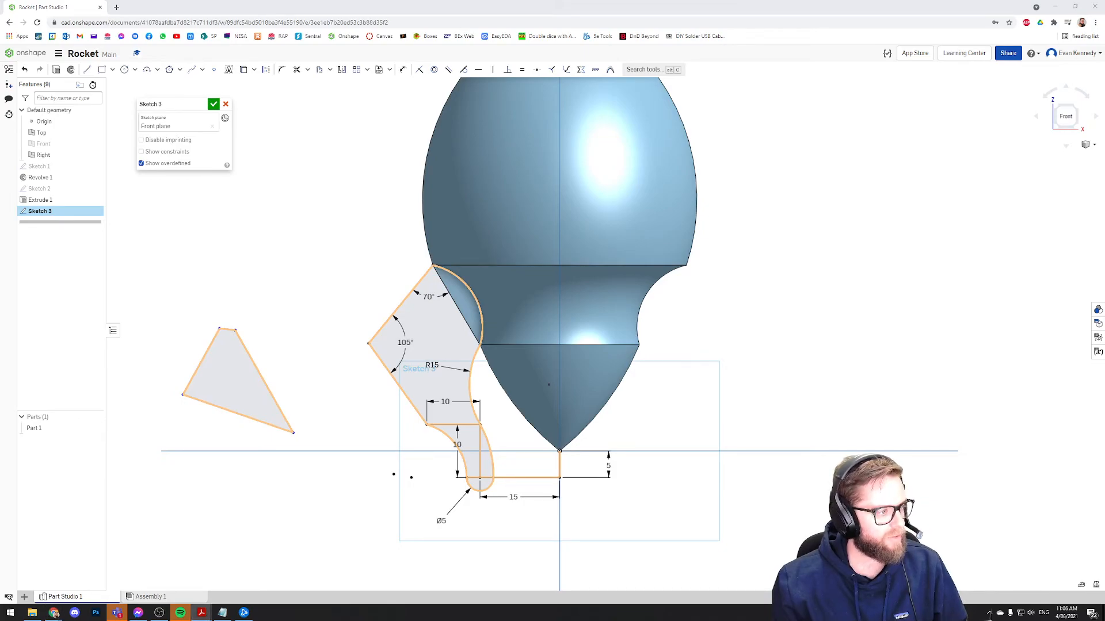
{"action": "left_click", "coordinate": [373, 268]}
{"action": "scroll", "coordinate": [376, 353], "scroll_direction": "up", "scroll_amount": 1}
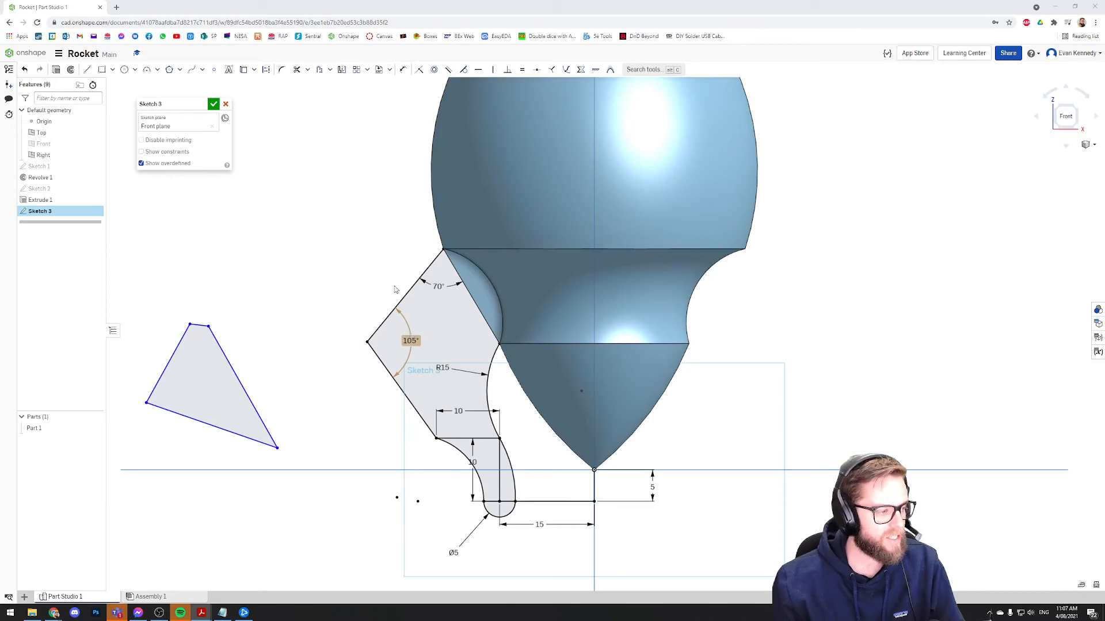
Fillet the fin profile's outer corner, where the two angled lines meet, with a 5 mm radius.
{"action": "left_click", "coordinate": [283, 73]}
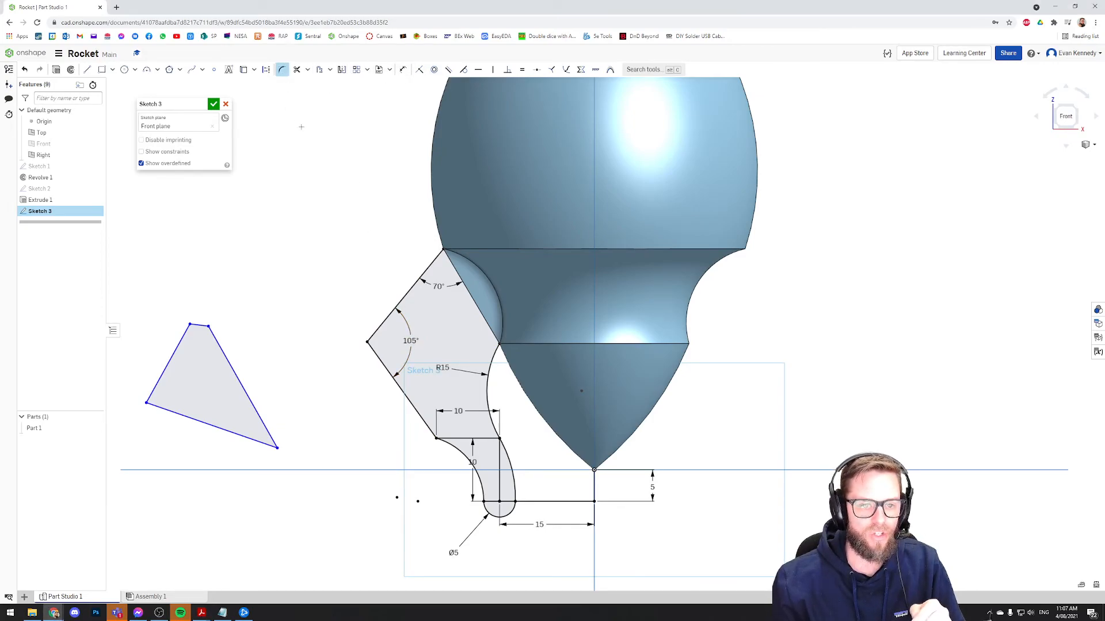
{"action": "left_click", "coordinate": [367, 342]}
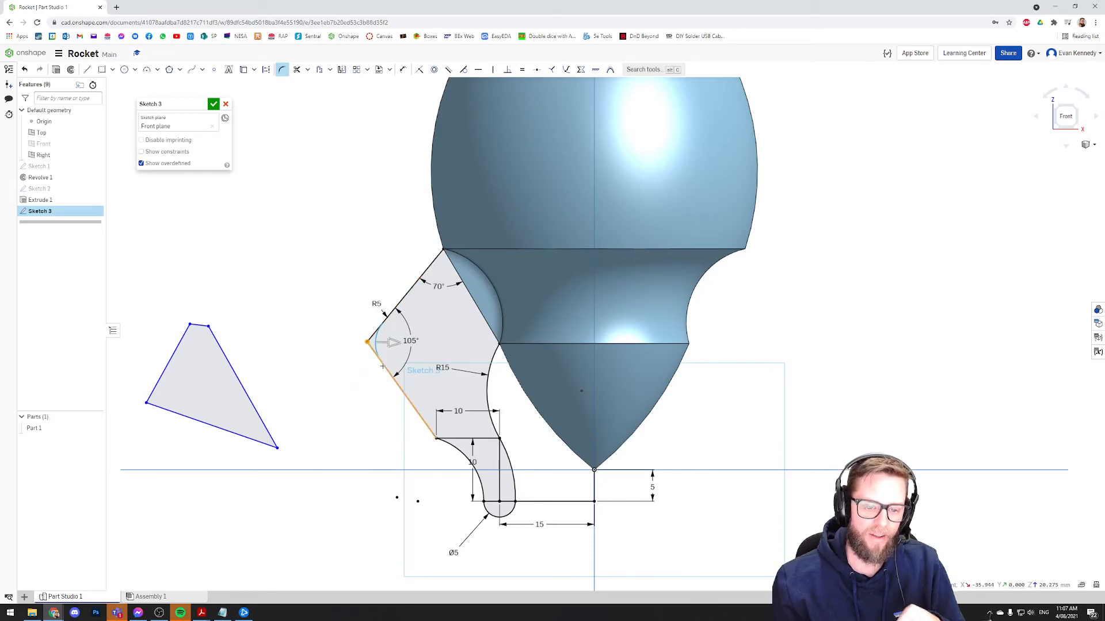
{"action": "left_click_drag", "start_coordinate": [377, 303], "coordinate": [347, 307]}
{"action": "left_click_drag", "start_coordinate": [389, 342], "coordinate": [391, 342]}
{"action": "double_click", "coordinate": [348, 307]}
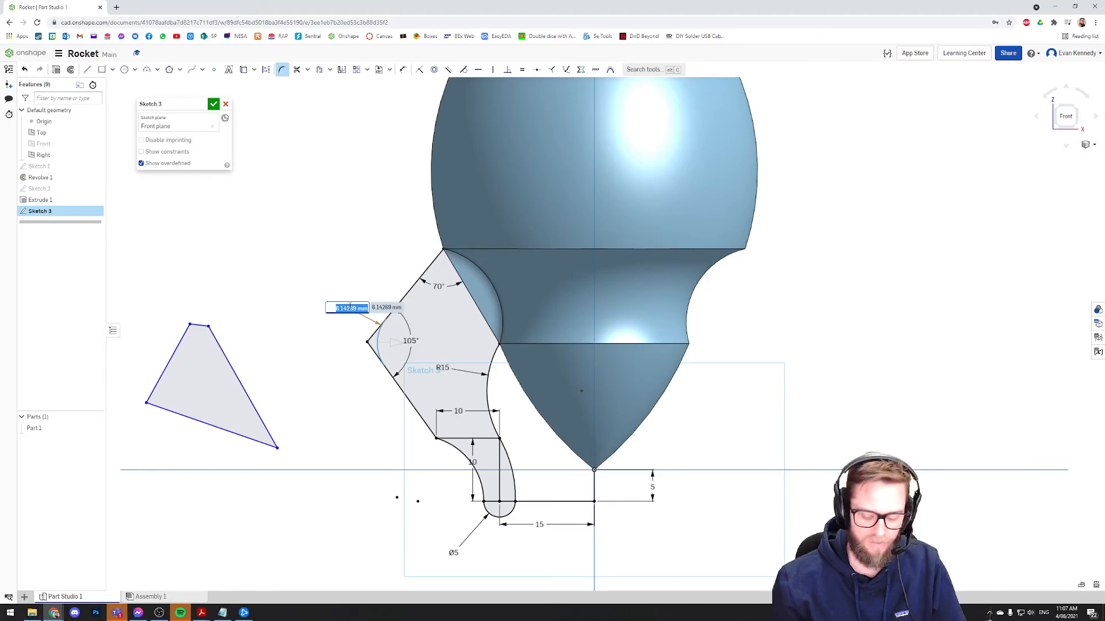
{"action": "type", "text": "5"}
{"action": "key", "text": "Return"}
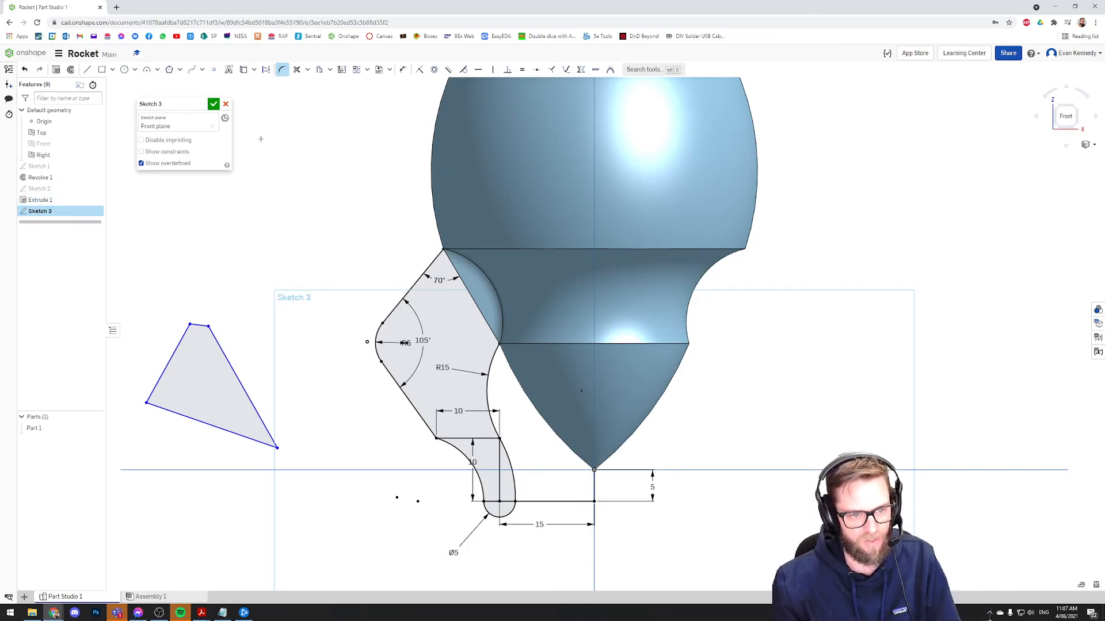
Delete the four-sided demonstration shape beside the fin profile and finish the sketch.
{"action": "left_click_drag", "start_coordinate": [131, 294], "coordinate": [295, 500]}
{"action": "key", "text": "Delete"}
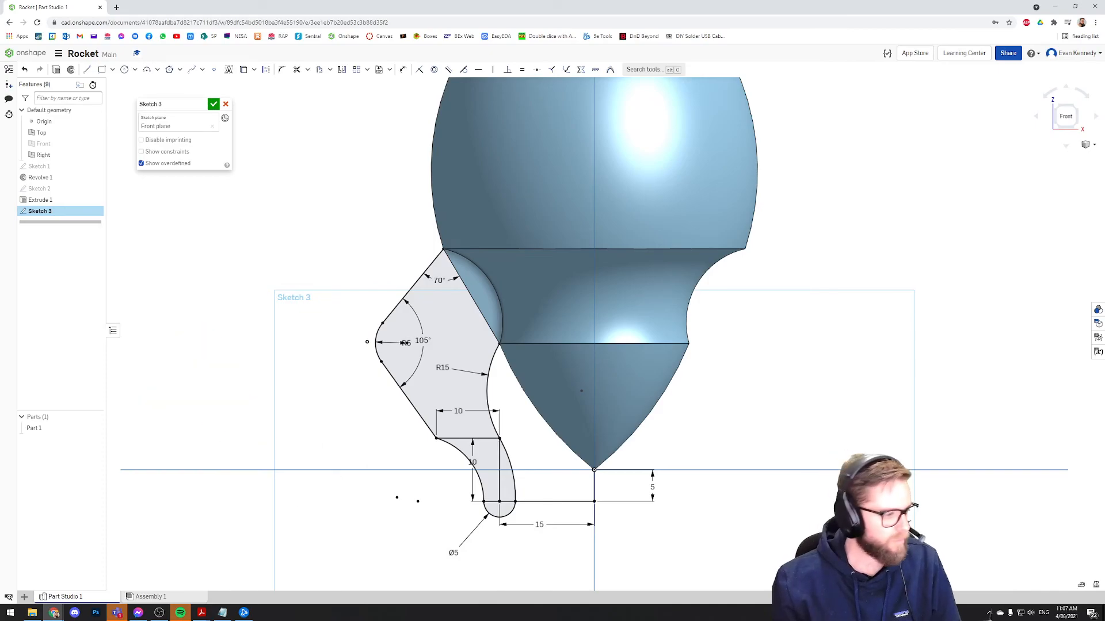
{"action": "left_click", "coordinate": [214, 104]}
Start an extrusion of the fin sketch's four closed regions, adding the material to Part 1.
{"action": "right_click_drag", "start_coordinate": [314, 196], "coordinate": [326, 204]}
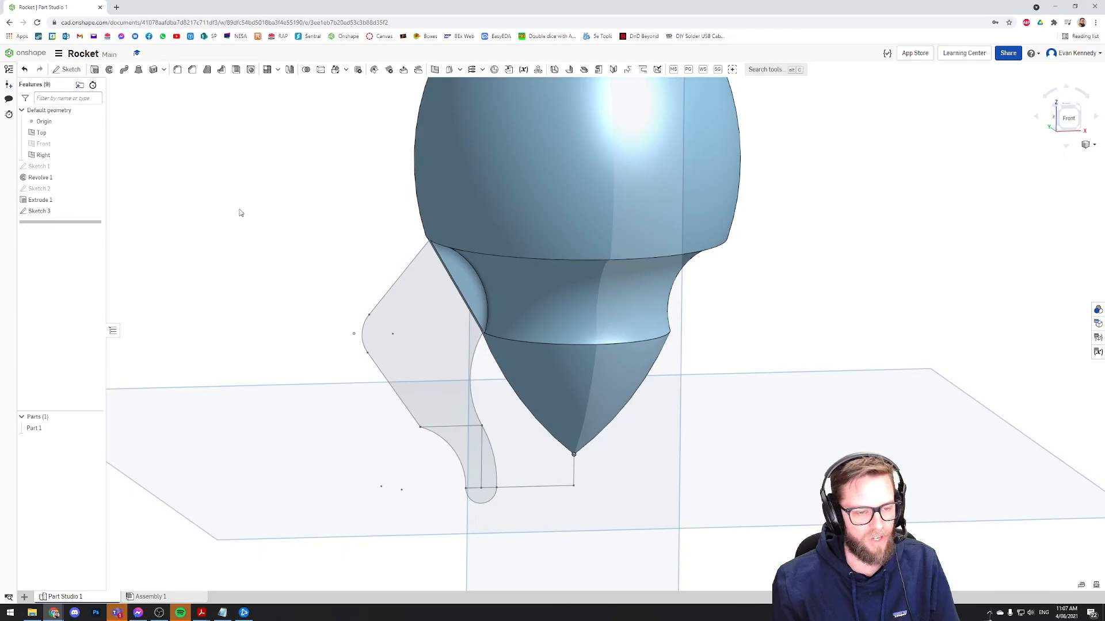
{"action": "left_click", "coordinate": [96, 70]}
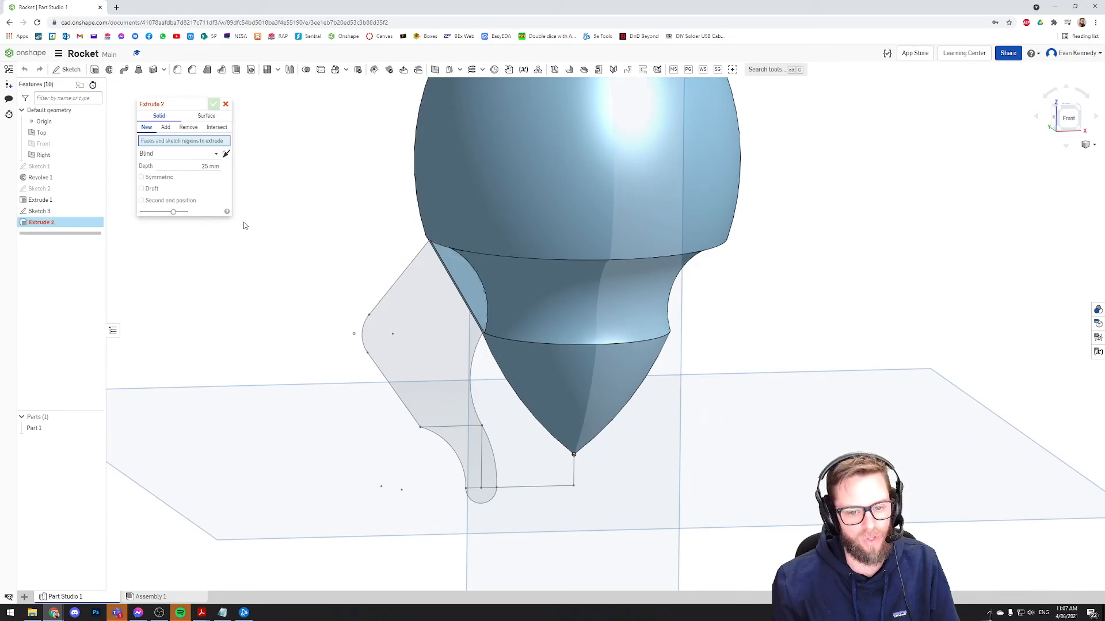
{"action": "left_click", "coordinate": [417, 316]}
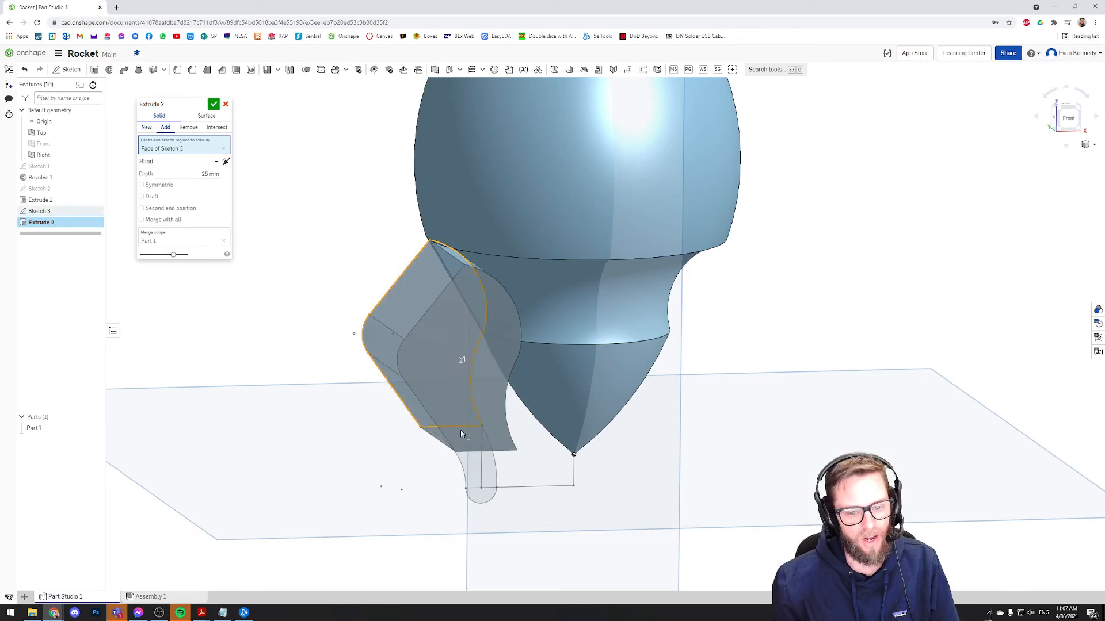
{"action": "left_click", "coordinate": [470, 459]}
{"action": "left_click", "coordinate": [490, 477]}
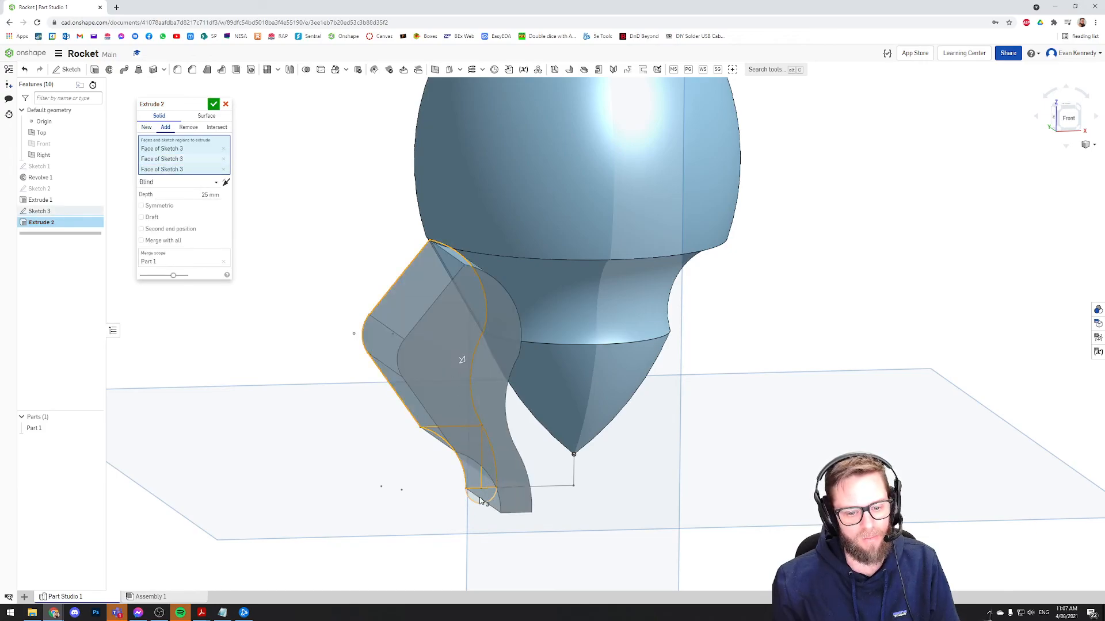
{"action": "left_click", "coordinate": [481, 500]}
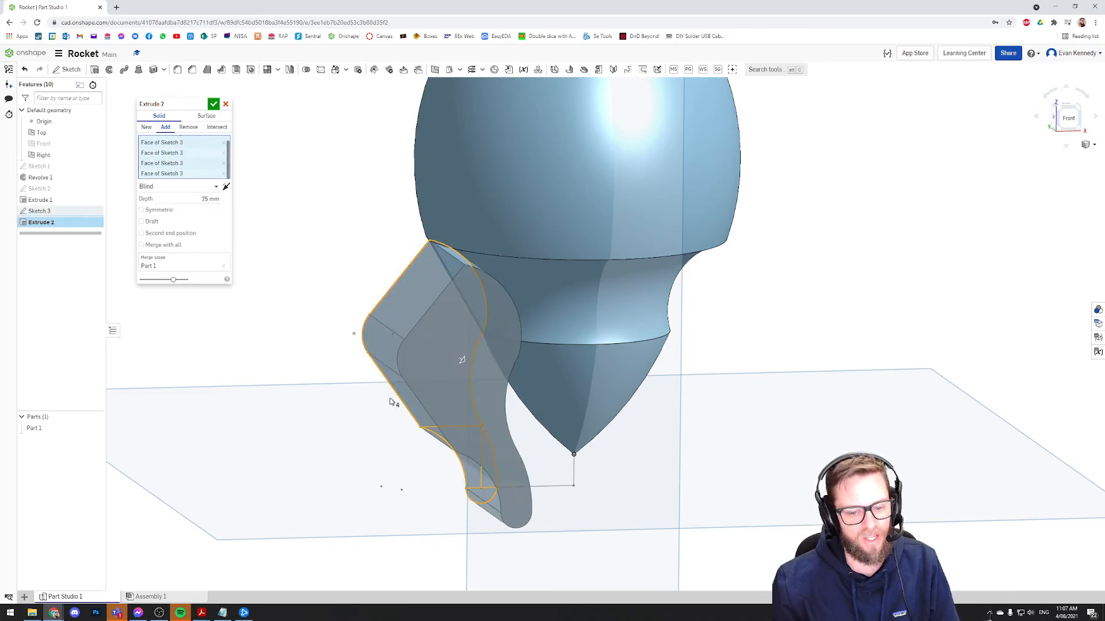
Keep the fin extrusion's end type as Blind and set its depth to 2 mm.
{"action": "left_click", "coordinate": [169, 187]}
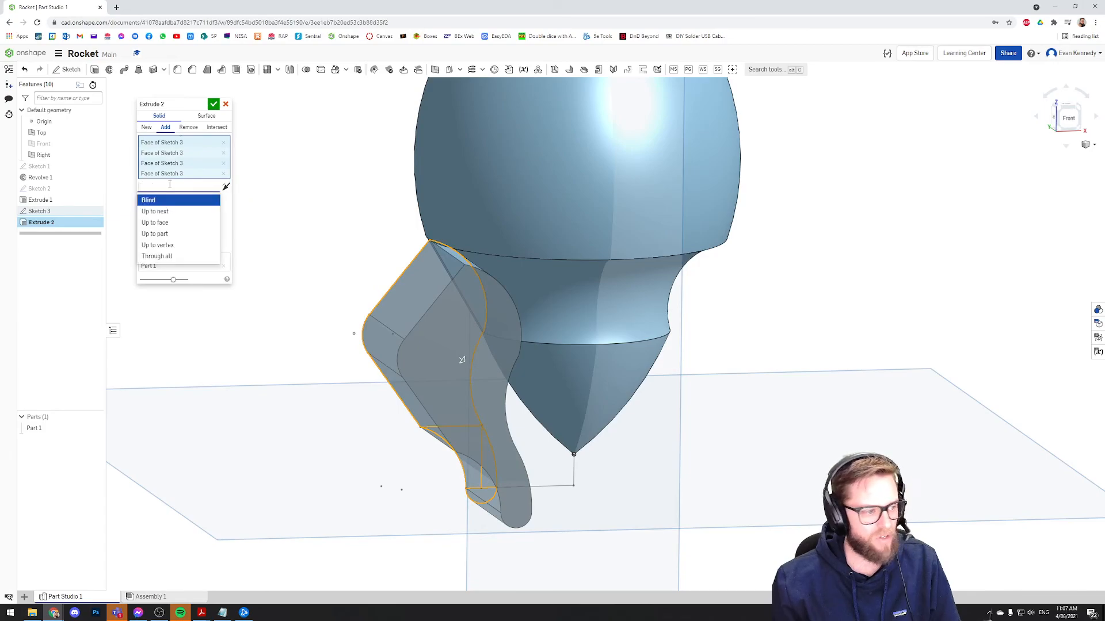
{"action": "left_click", "coordinate": [170, 184]}
{"action": "left_click", "coordinate": [185, 198]}
{"action": "type", "text": "2"}
{"action": "key", "text": "Return"}
Make the 2 mm fin extrusion symmetric about its sketch plane and accept the feature.
{"action": "right_click_drag", "start_coordinate": [399, 248], "coordinate": [516, 313]}
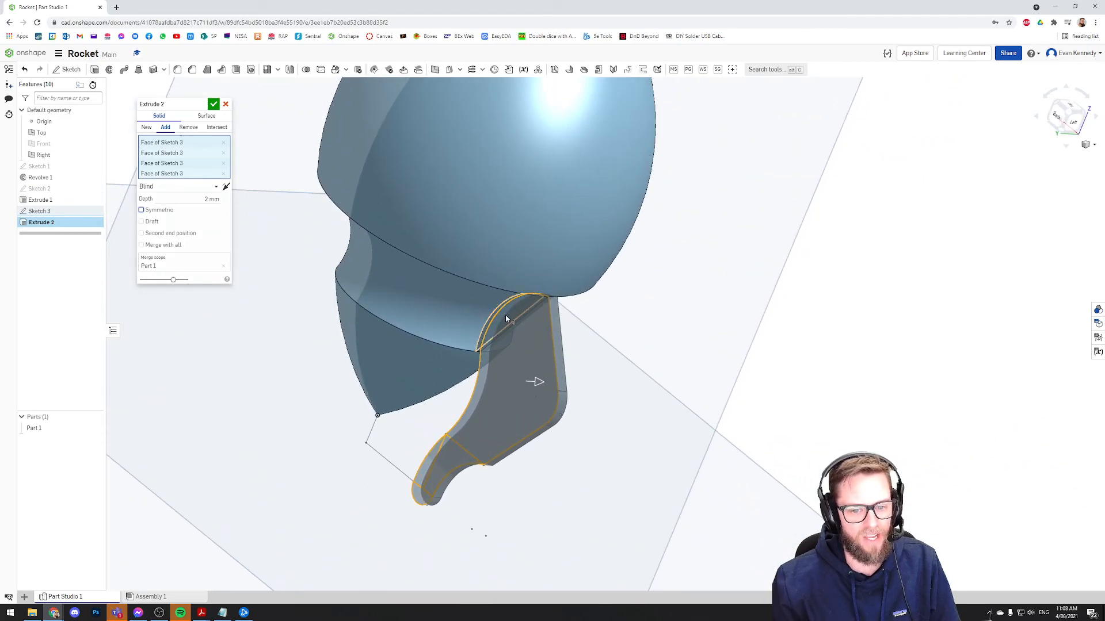
{"action": "scroll", "coordinate": [506, 316], "scroll_direction": "up", "scroll_amount": 5}
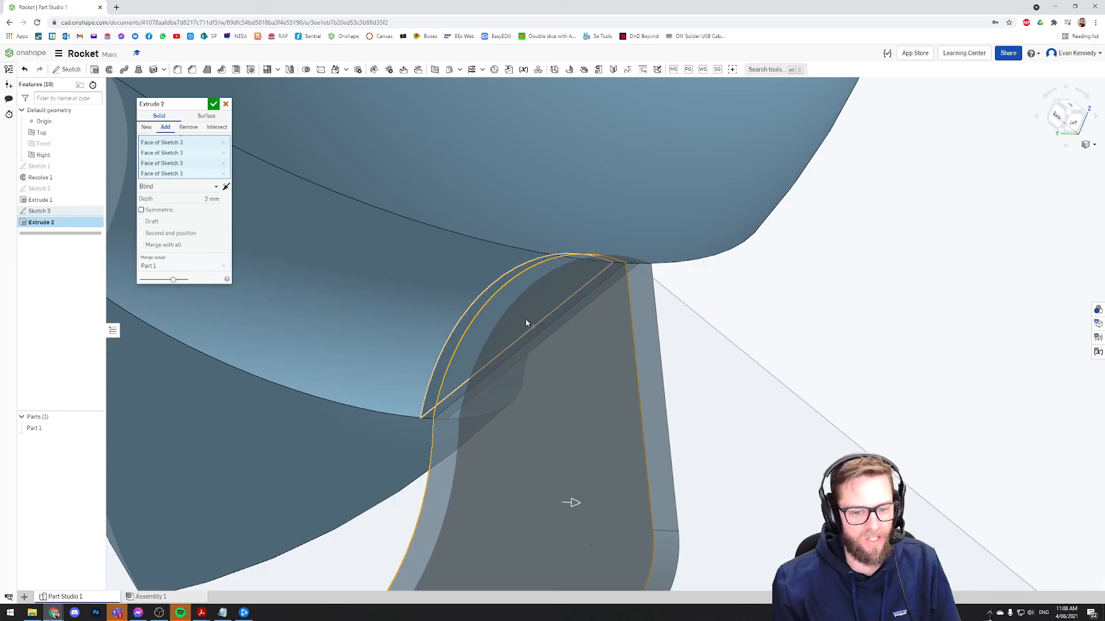
{"action": "right_click_drag", "start_coordinate": [639, 308], "coordinate": [551, 304]}
{"action": "scroll", "coordinate": [486, 294], "scroll_direction": "down", "scroll_amount": 3}
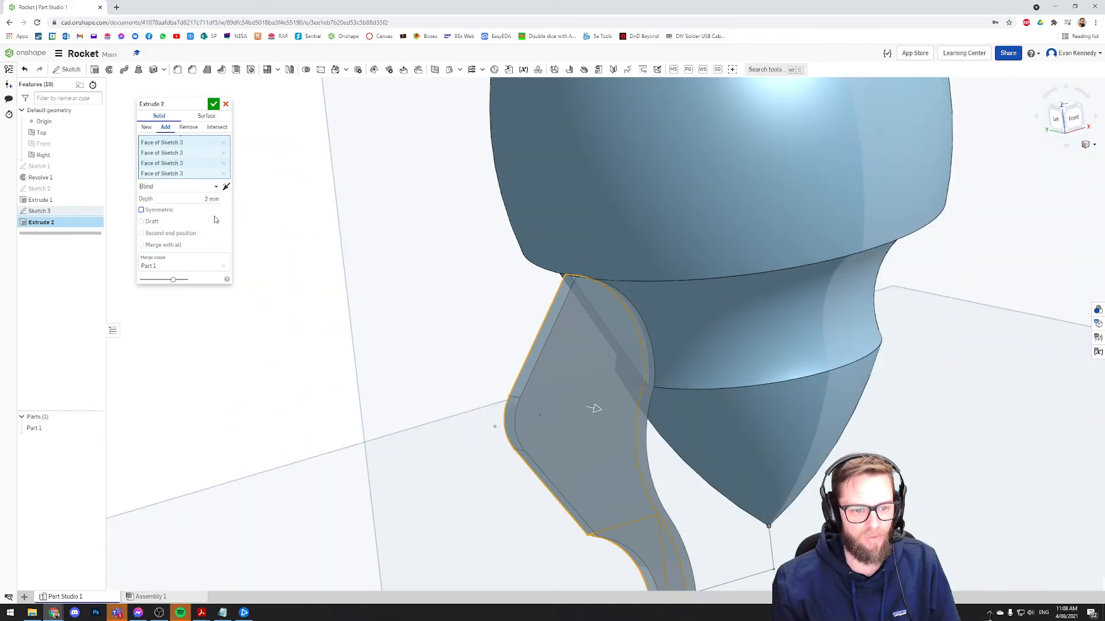
{"action": "left_click", "coordinate": [153, 210]}
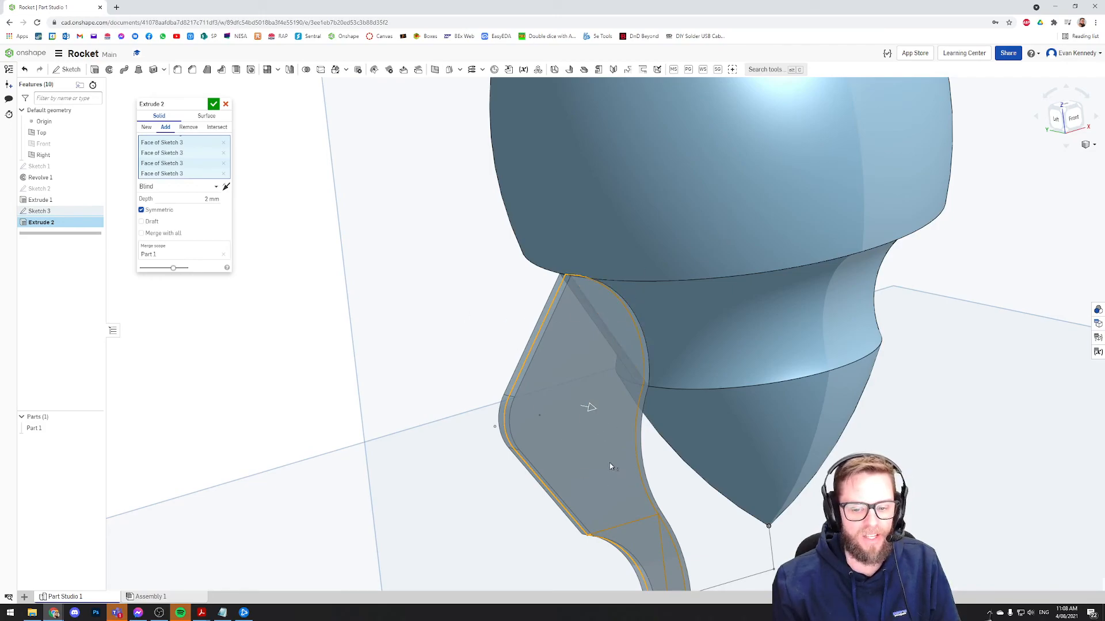
{"action": "left_click", "coordinate": [213, 104]}
{"action": "key", "text": "f"}
{"action": "mouse_move", "coordinate": [650, 294]}
{"action": "right_mouse_down"}
{"action": "mouse_move", "coordinate": [666, 271]}
{"action": "mouse_move", "coordinate": [621, 278]}
{"action": "mouse_move", "coordinate": [656, 288]}
{"action": "mouse_move", "coordinate": [647, 295]}
{"action": "right_mouse_up"}
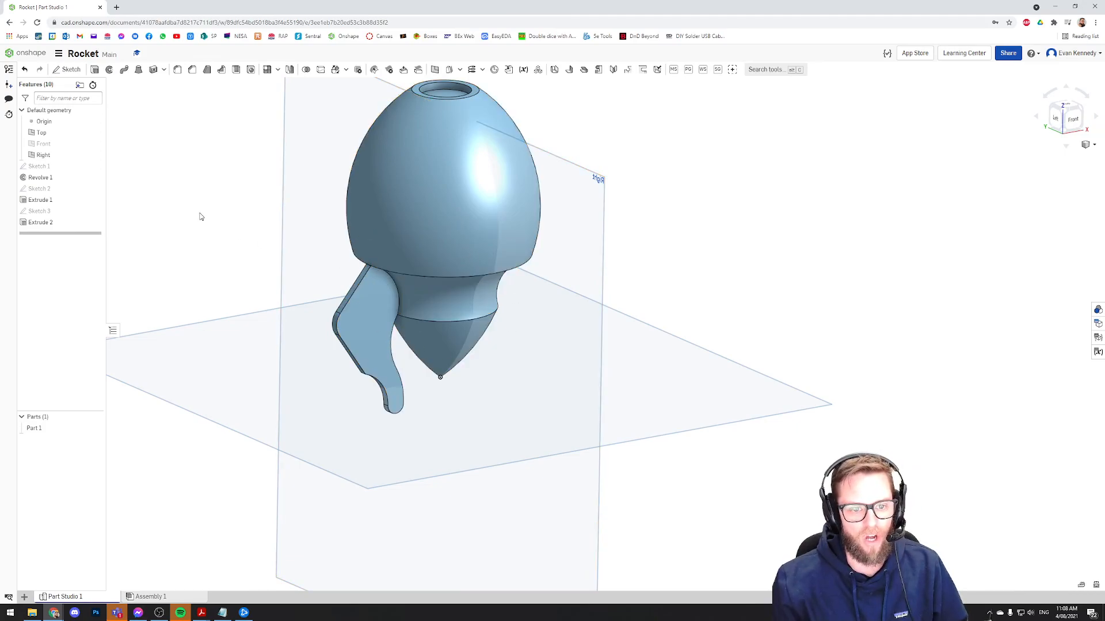
Start a circular feature pattern with Extrude 1 and Extrude 2 as the features to repeat.
{"action": "left_click", "coordinate": [277, 70]}
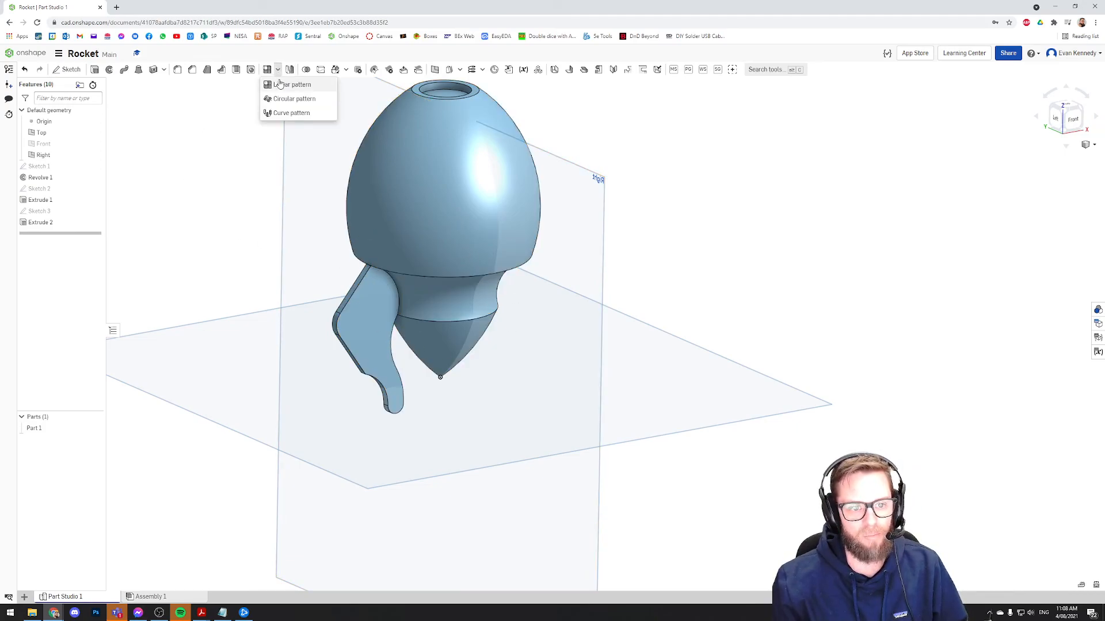
{"action": "left_click", "coordinate": [282, 98]}
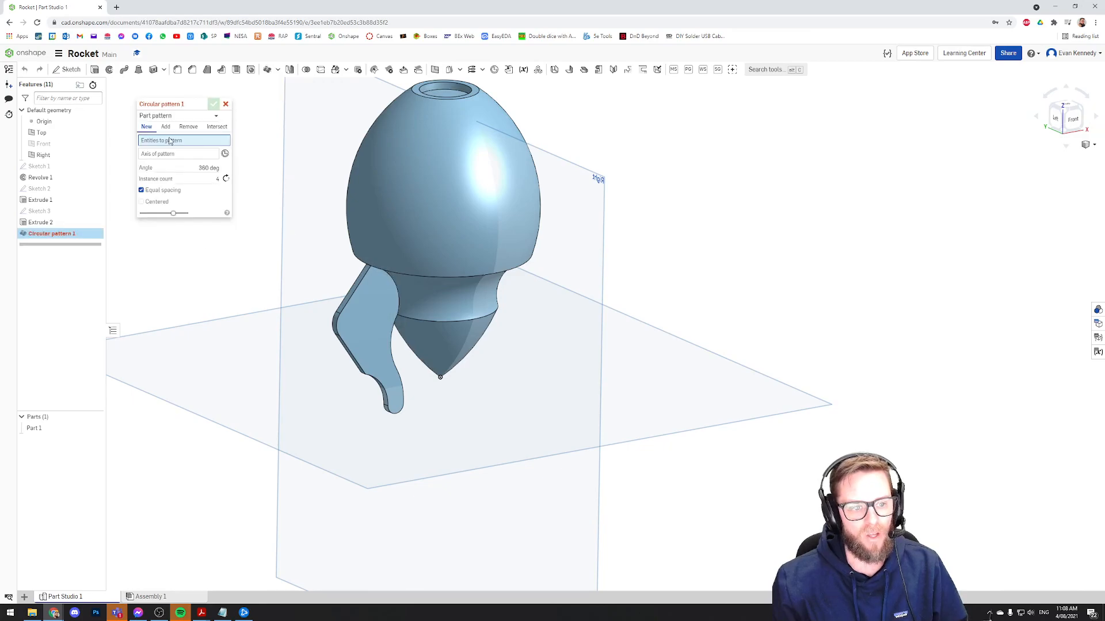
{"action": "left_click", "coordinate": [183, 115]}
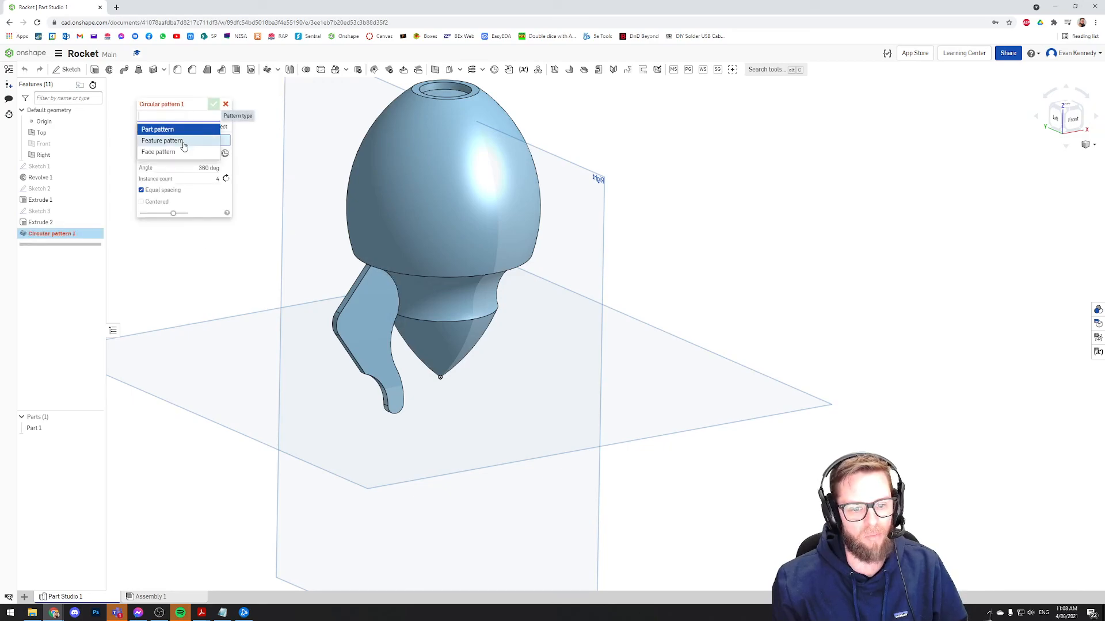
{"action": "left_click", "coordinate": [183, 141]}
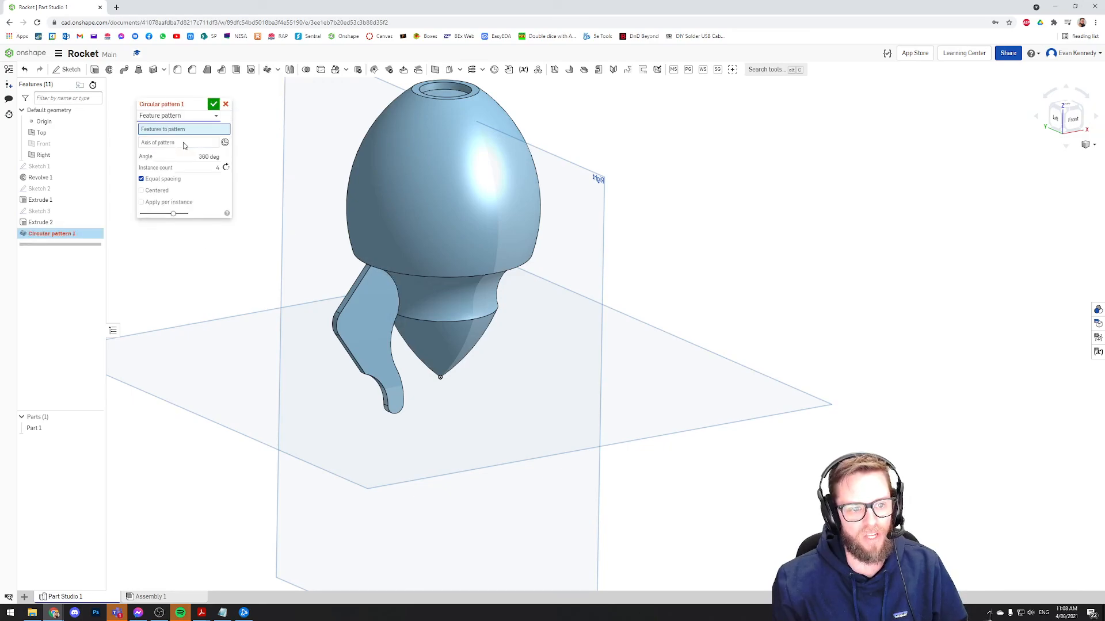
{"action": "left_click", "coordinate": [59, 200]}
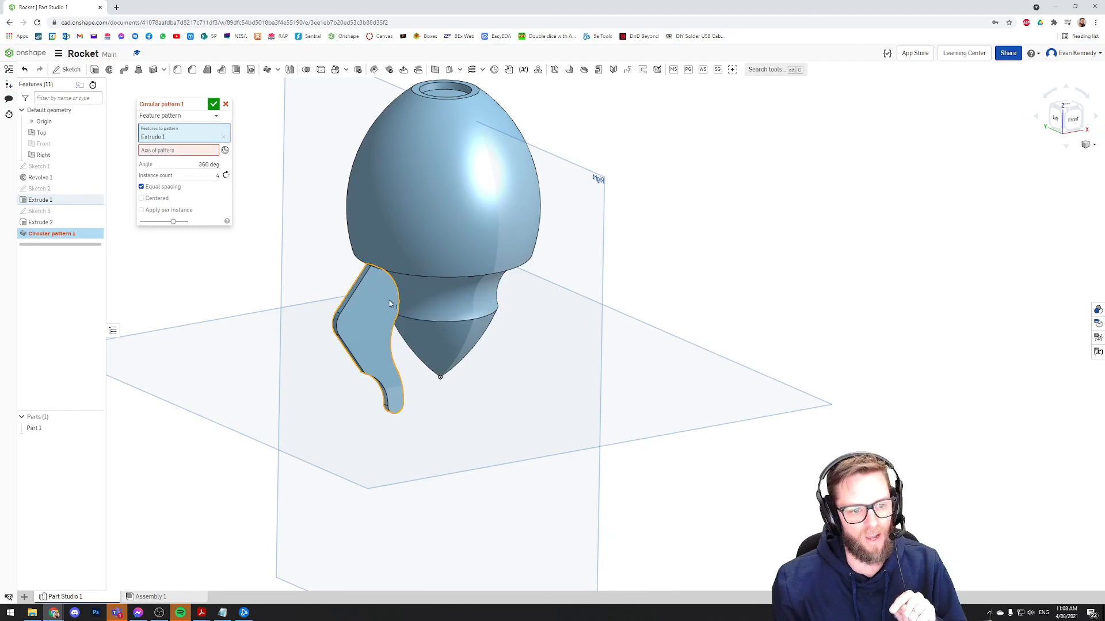
{"action": "left_click", "coordinate": [56, 223]}
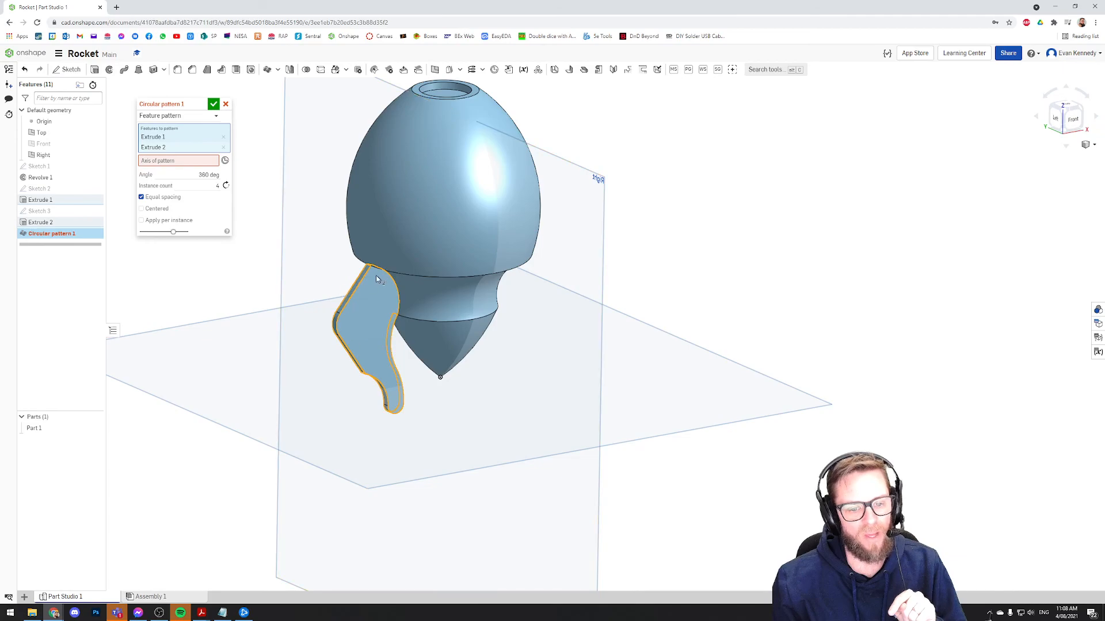
Show Sketch 1, Sketch 2 and Sketch 3 one at a time to examine which lines could serve as the pattern axis.
{"action": "left_click", "coordinate": [167, 162]}
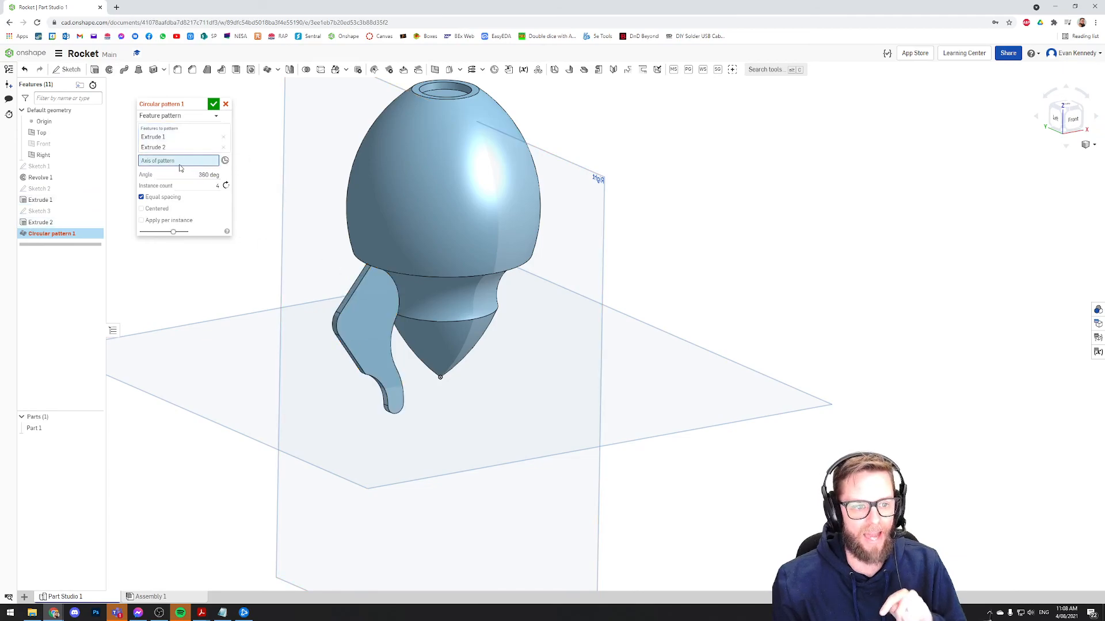
{"action": "scroll", "coordinate": [754, 305], "scroll_direction": "down", "scroll_amount": 3}
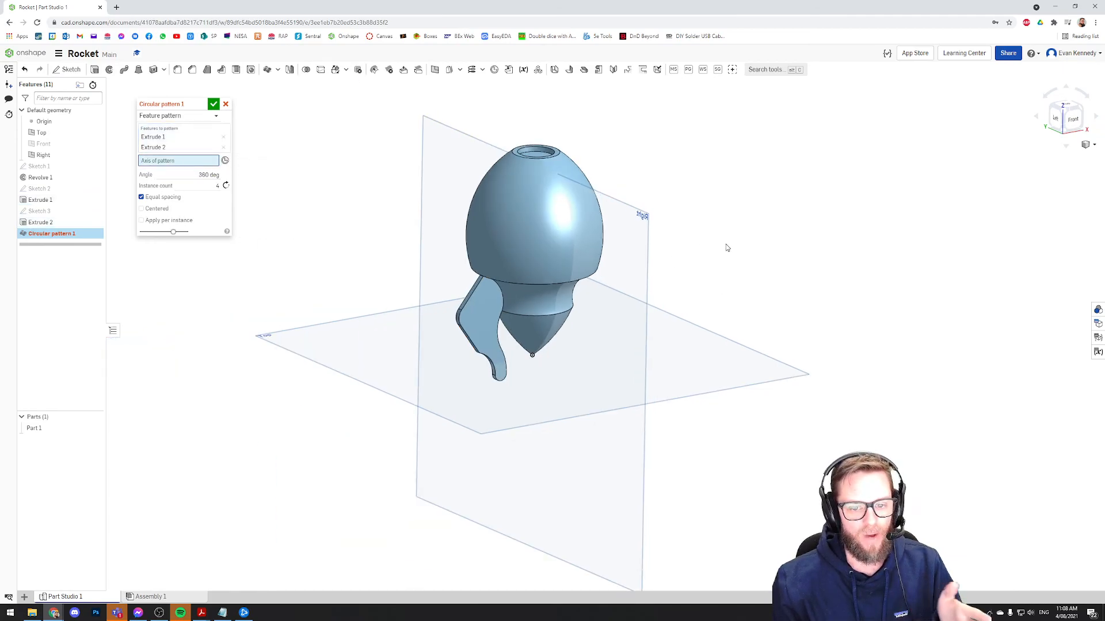
{"action": "right_click_drag", "start_coordinate": [726, 247], "coordinate": [704, 242]}
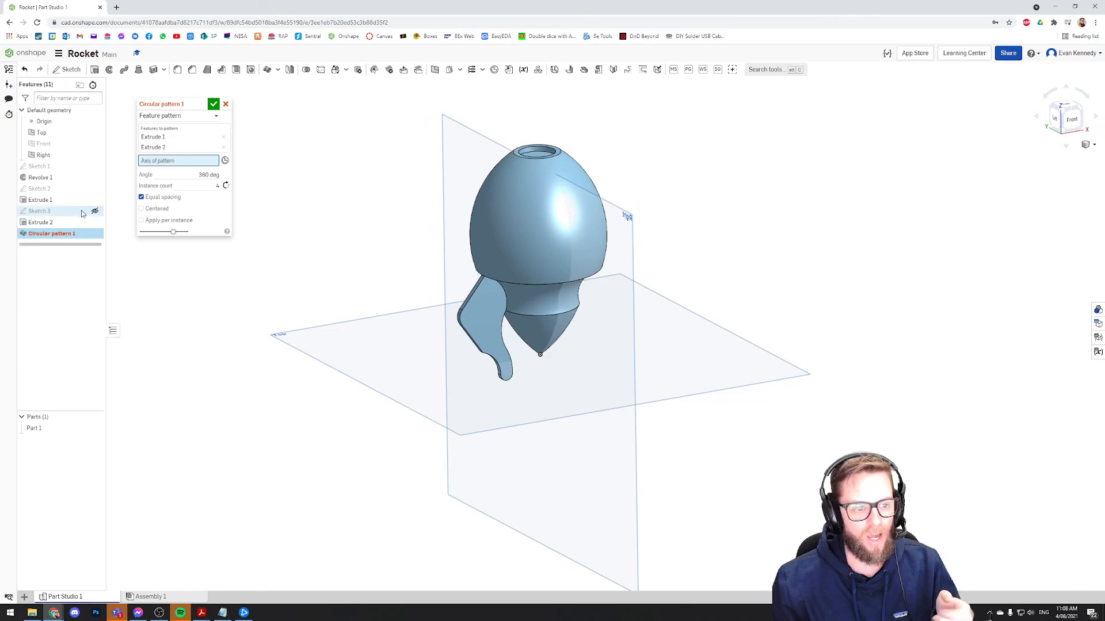
{"action": "left_click", "coordinate": [95, 166]}
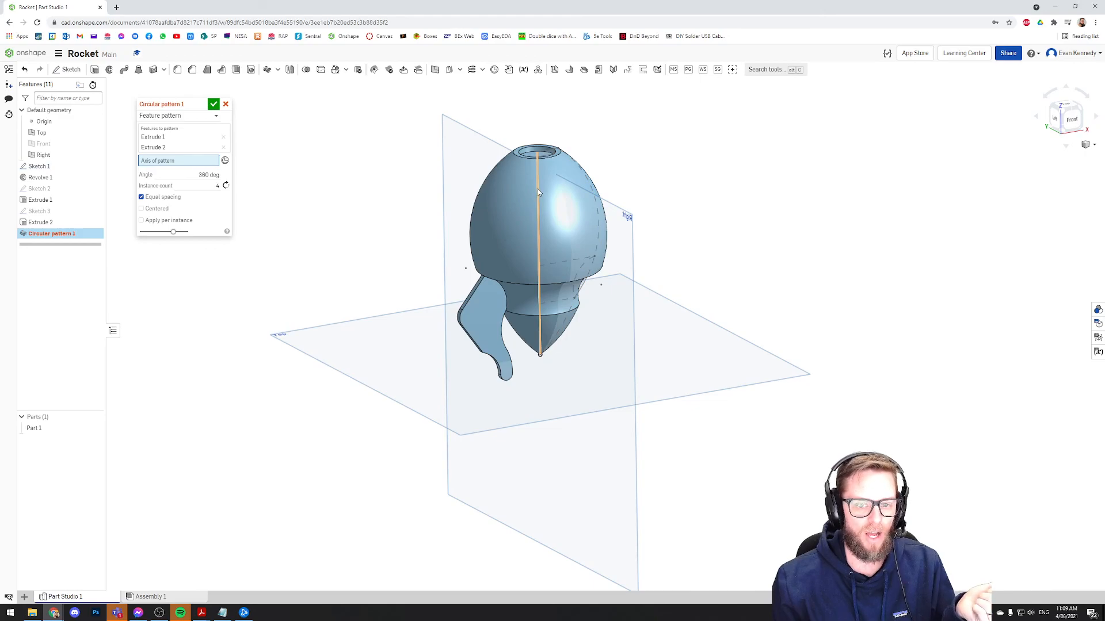
{"action": "left_click", "coordinate": [95, 166]}
{"action": "left_click", "coordinate": [95, 189]}
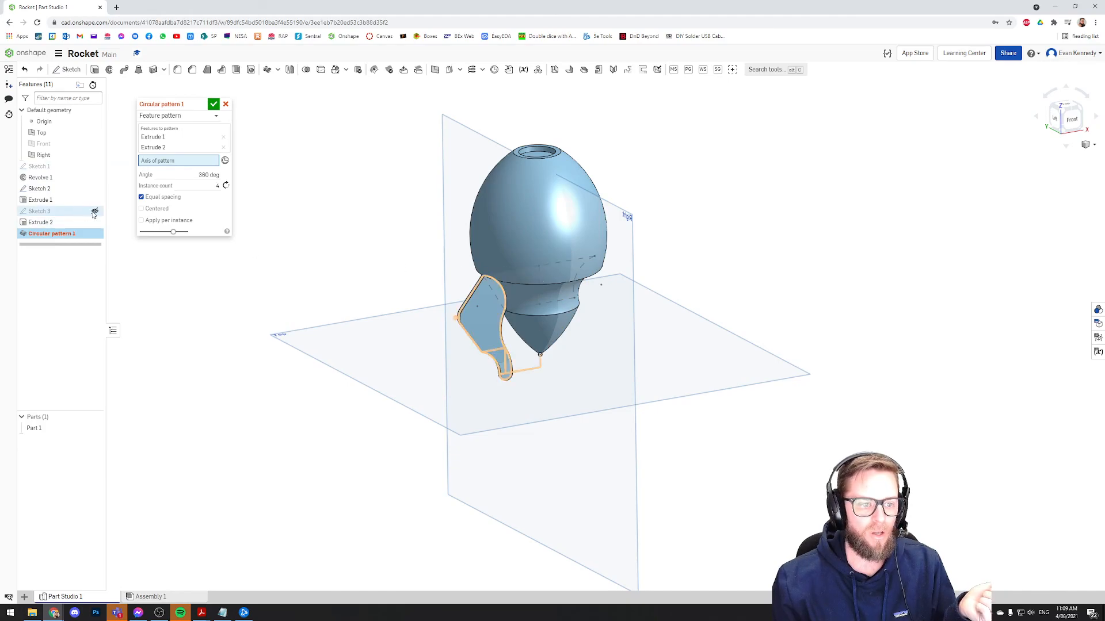
{"action": "left_click", "coordinate": [95, 189]}
{"action": "left_click", "coordinate": [95, 212]}
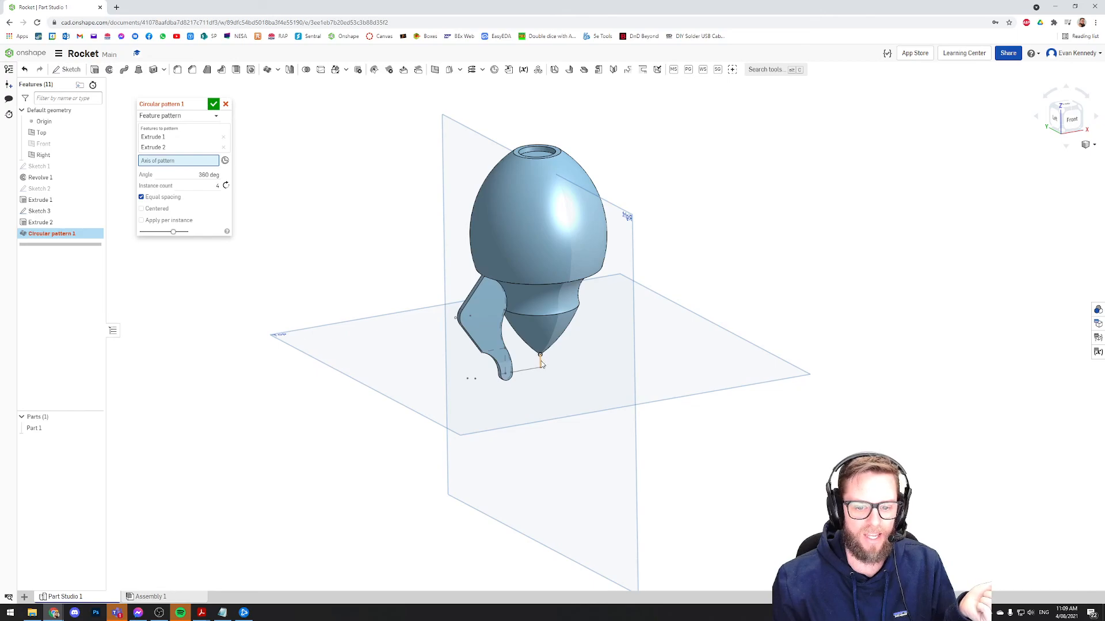
{"action": "left_click", "coordinate": [95, 212]}
Use the vertical centre line of Sketch 1 as the pattern axis and hide that sketch again.
{"action": "left_click", "coordinate": [95, 167]}
{"action": "left_click", "coordinate": [95, 167]}
{"action": "left_click", "coordinate": [539, 213]}
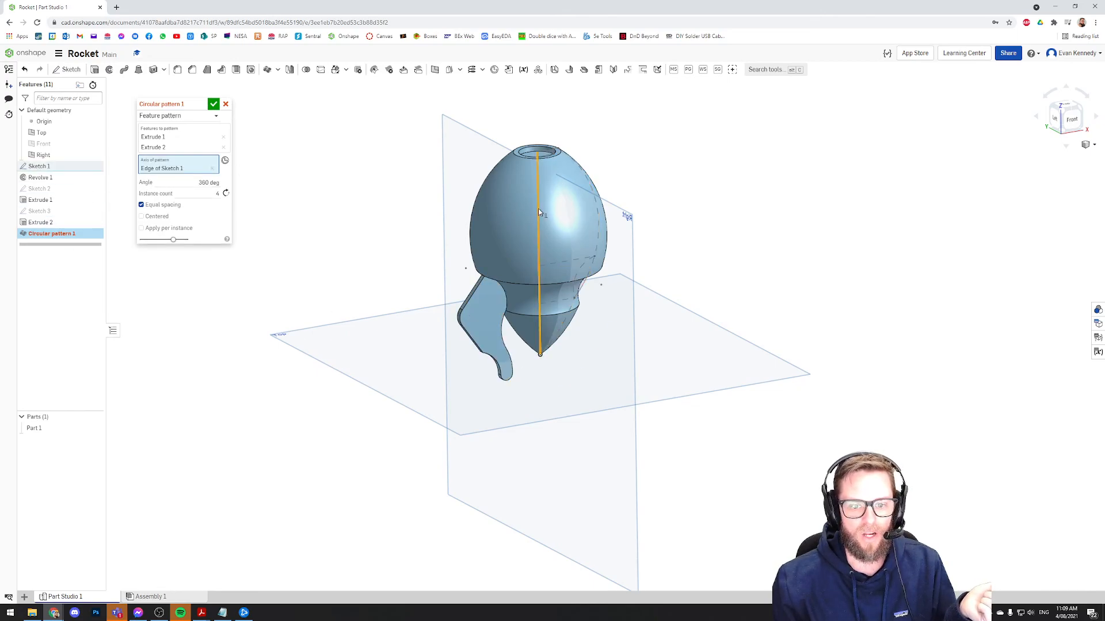
{"action": "left_click", "coordinate": [95, 166]}
Try the circular fin pattern with an instance count of 3.
{"action": "double_click", "coordinate": [184, 193]}
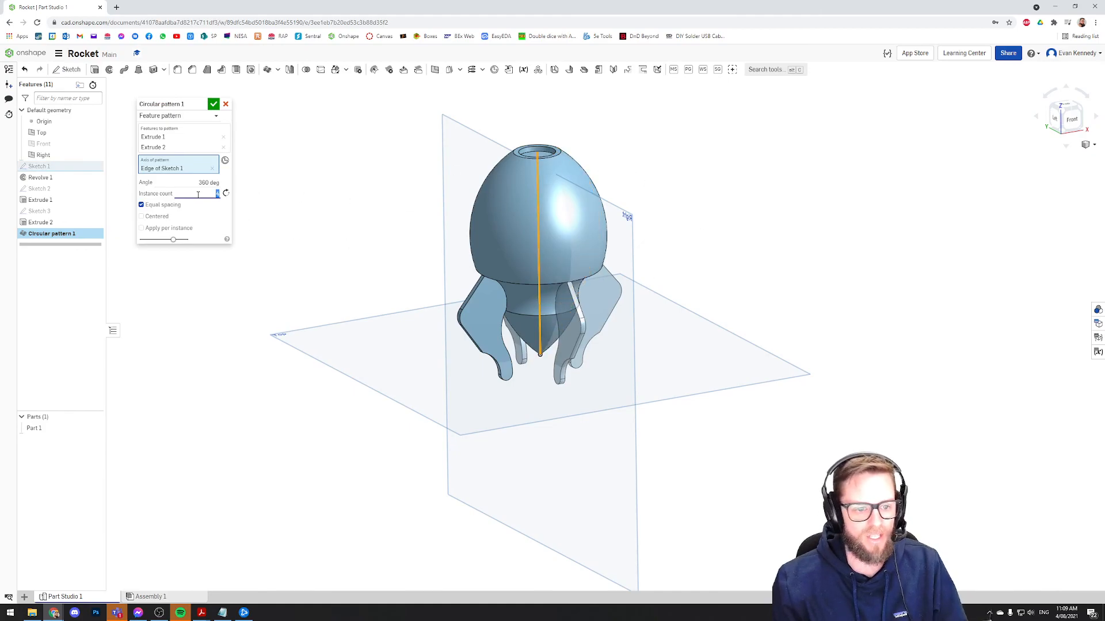
{"action": "type", "text": "3"}
{"action": "right_click_drag", "start_coordinate": [681, 264], "coordinate": [709, 234]}
Set the fin pattern's instance count to 4 and accept the circular pattern.
{"action": "left_click", "coordinate": [217, 194]}
{"action": "type", "text": "4"}
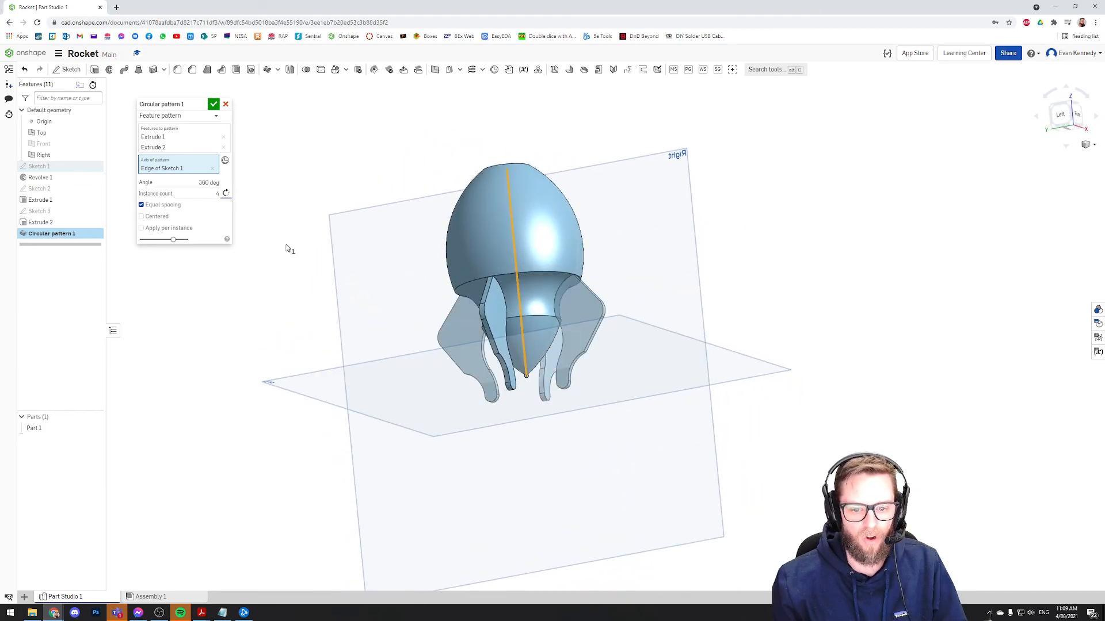
{"action": "left_click", "coordinate": [213, 104]}
{"action": "right_click_drag", "start_coordinate": [804, 244], "coordinate": [756, 281]}
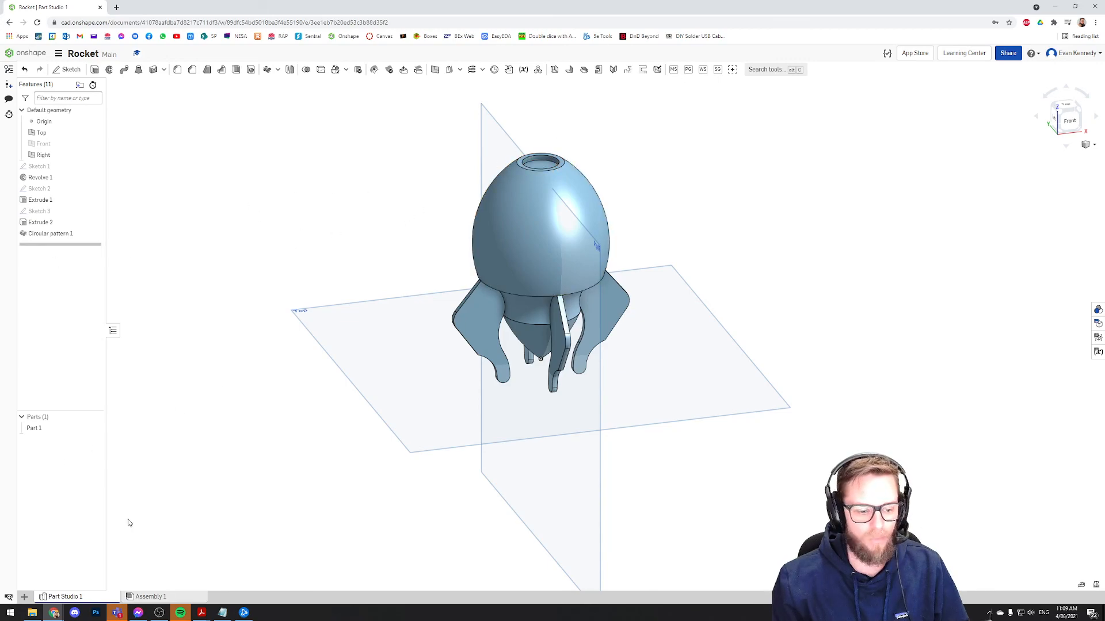
{"action": "left_click", "coordinate": [159, 613]}
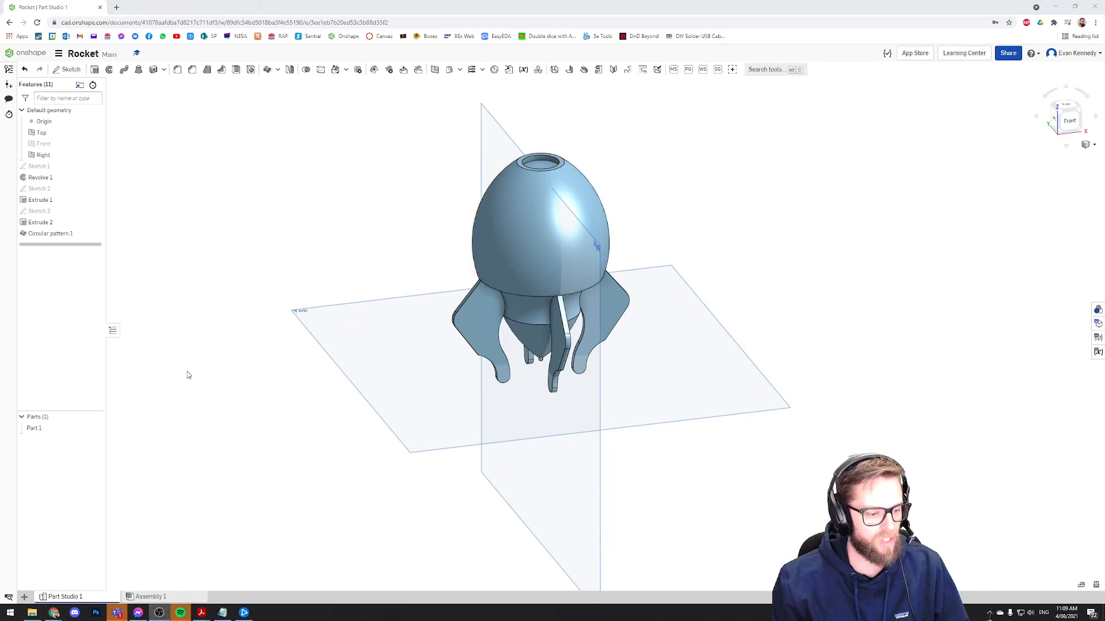
{"action": "right_click_drag", "start_coordinate": [443, 222], "coordinate": [442, 208]}
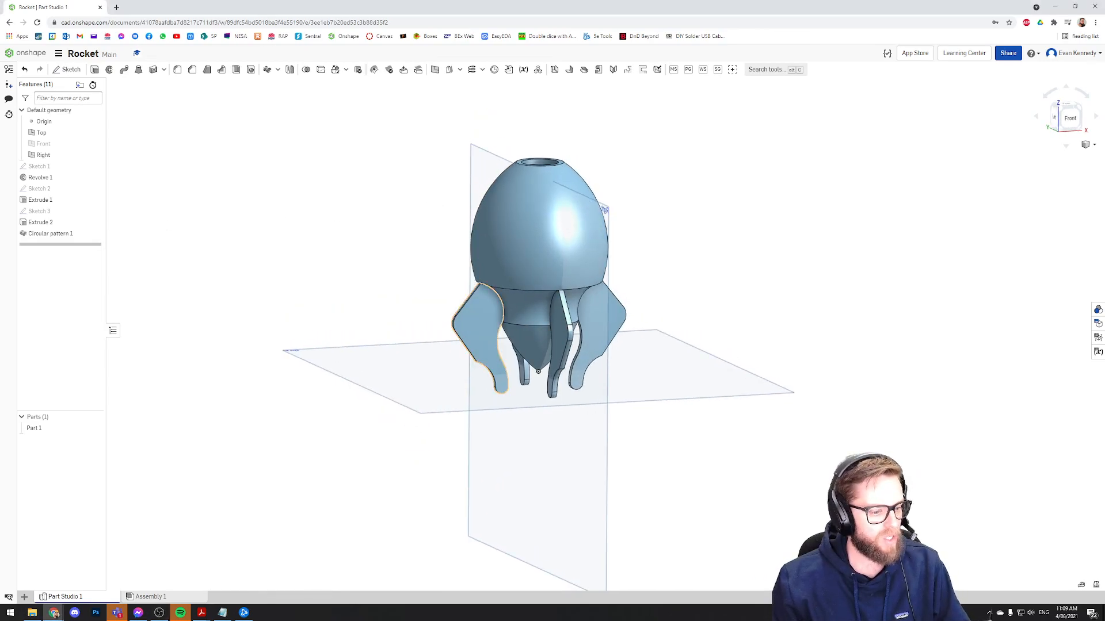